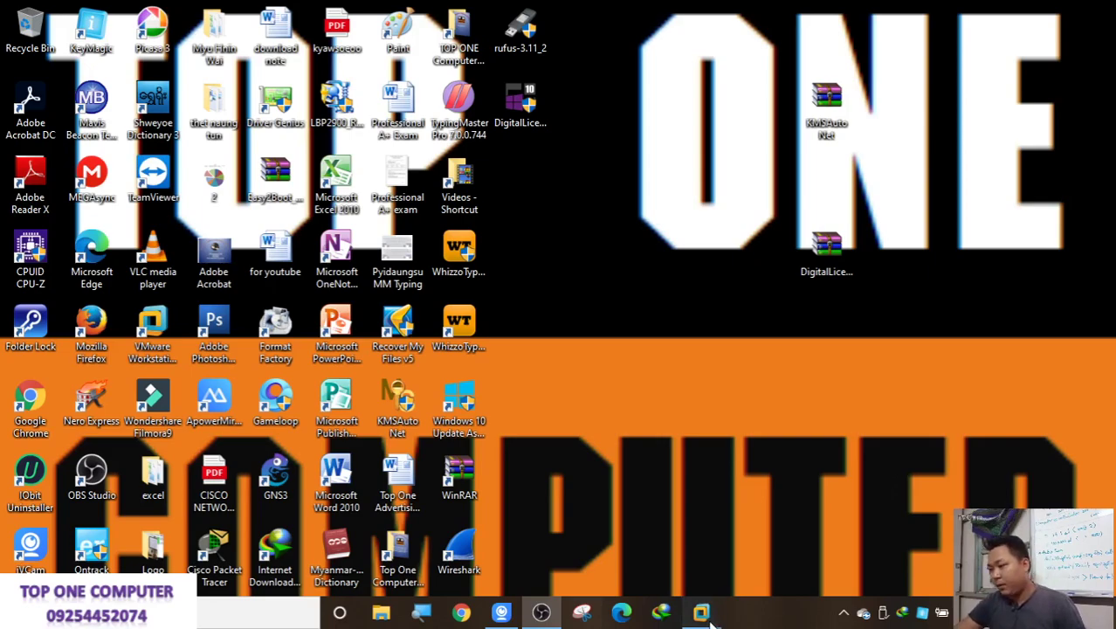
Step: Switch to VMware Workstation and view the desktops of both Windows 10 virtual machines, returning to Windows 10 PC 1
mouse_move(711, 622)
click(698, 502)
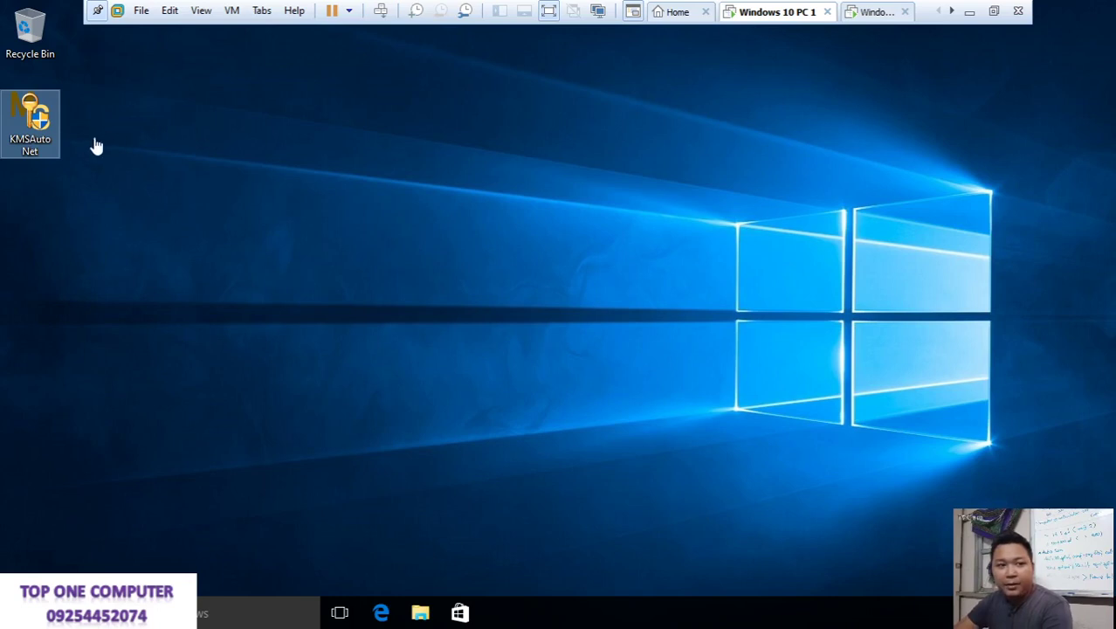
click(872, 14)
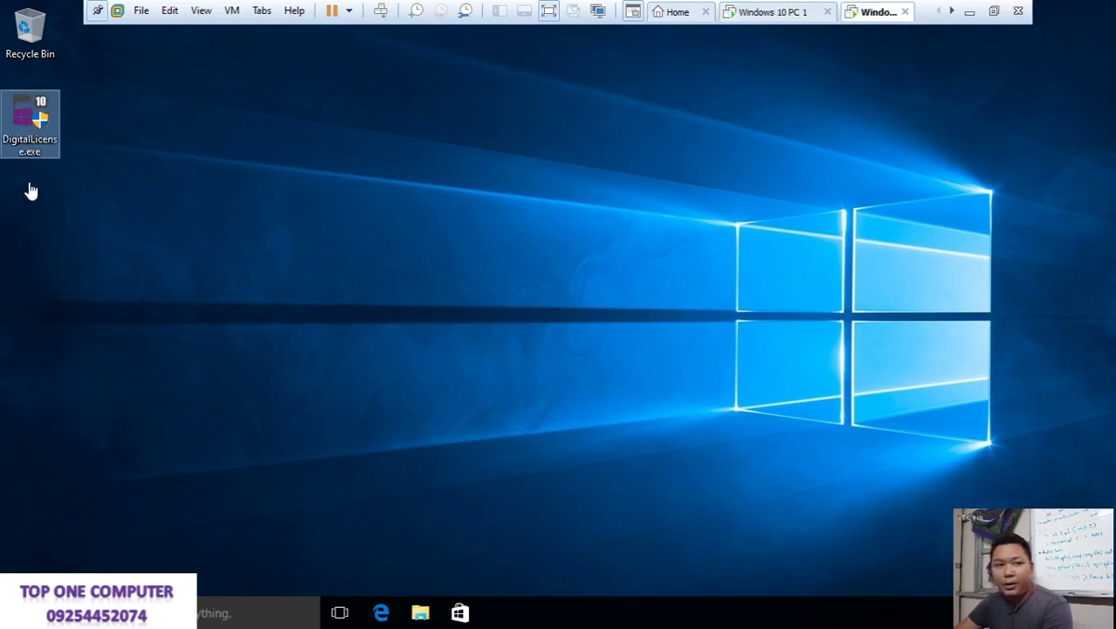
click(797, 19)
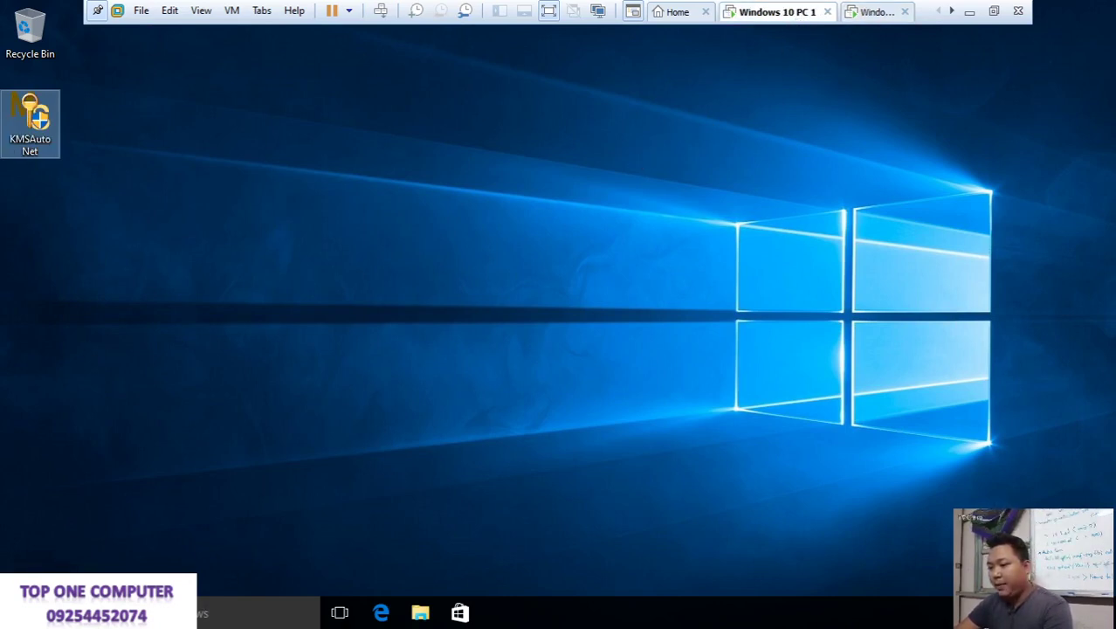
Step: Refresh the Windows 10 PC 1 desktop and search for the Activation system settings to check its activation status
right_click(468, 323)
click(502, 370)
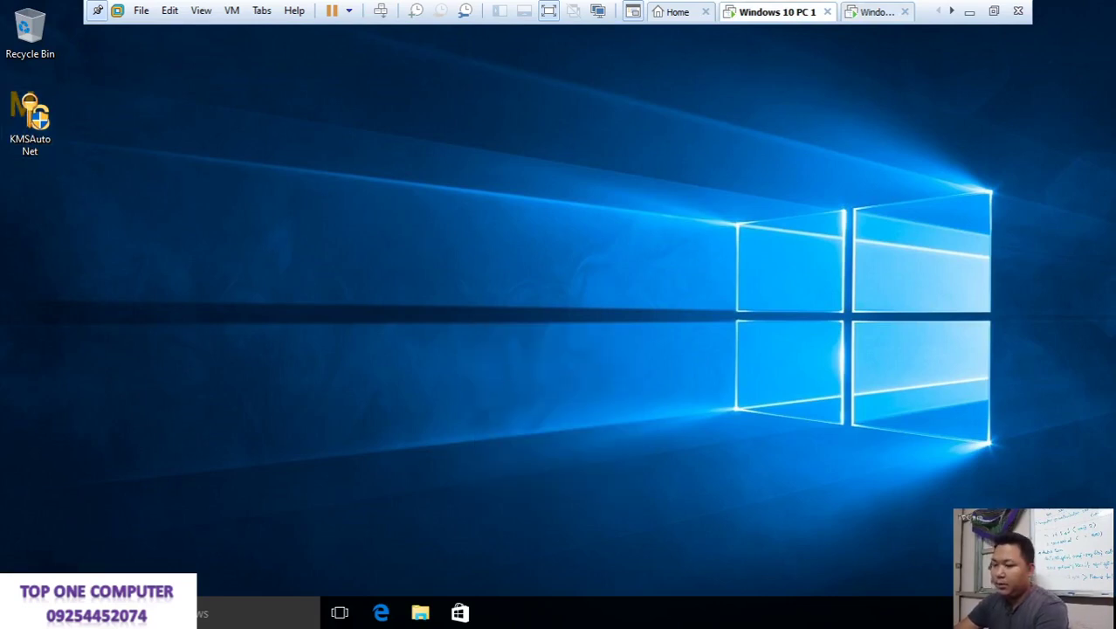
key(super)
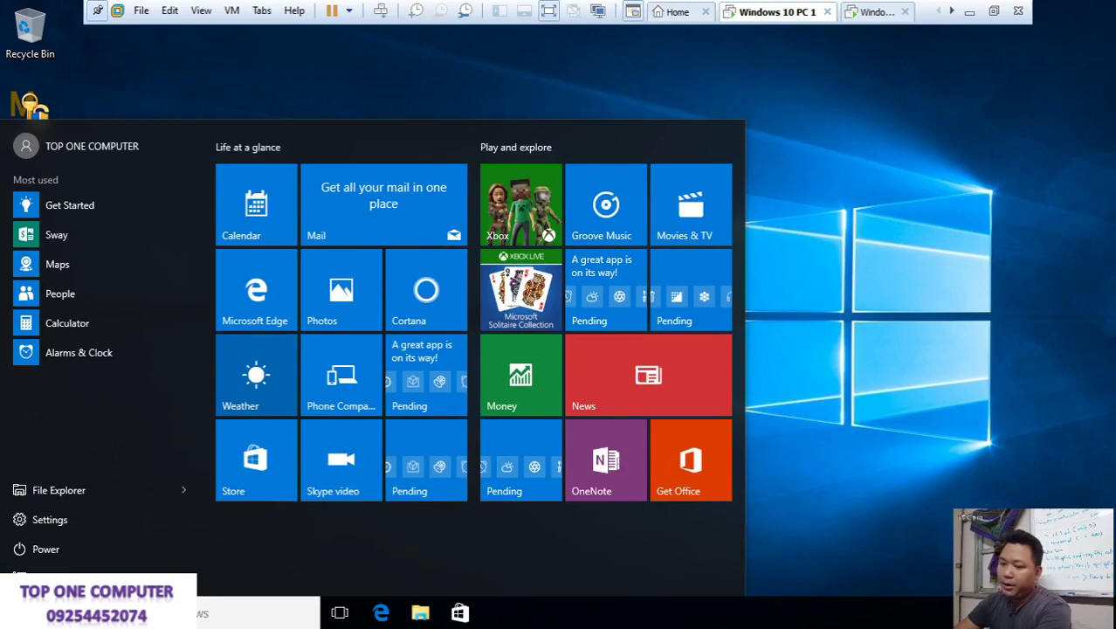
text(cmd)
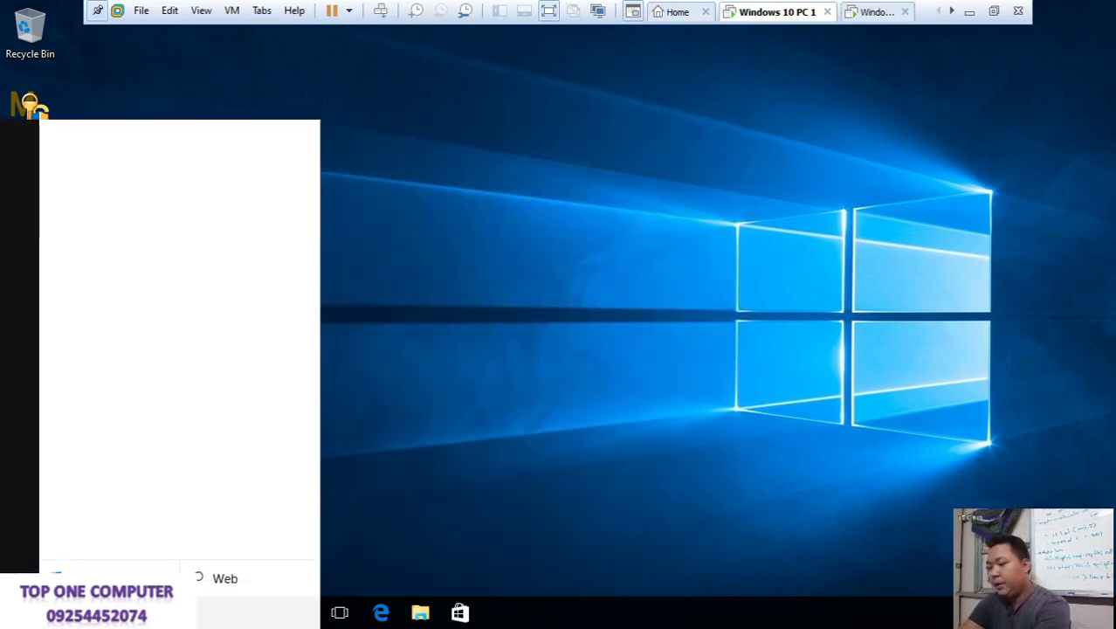
text(ct)
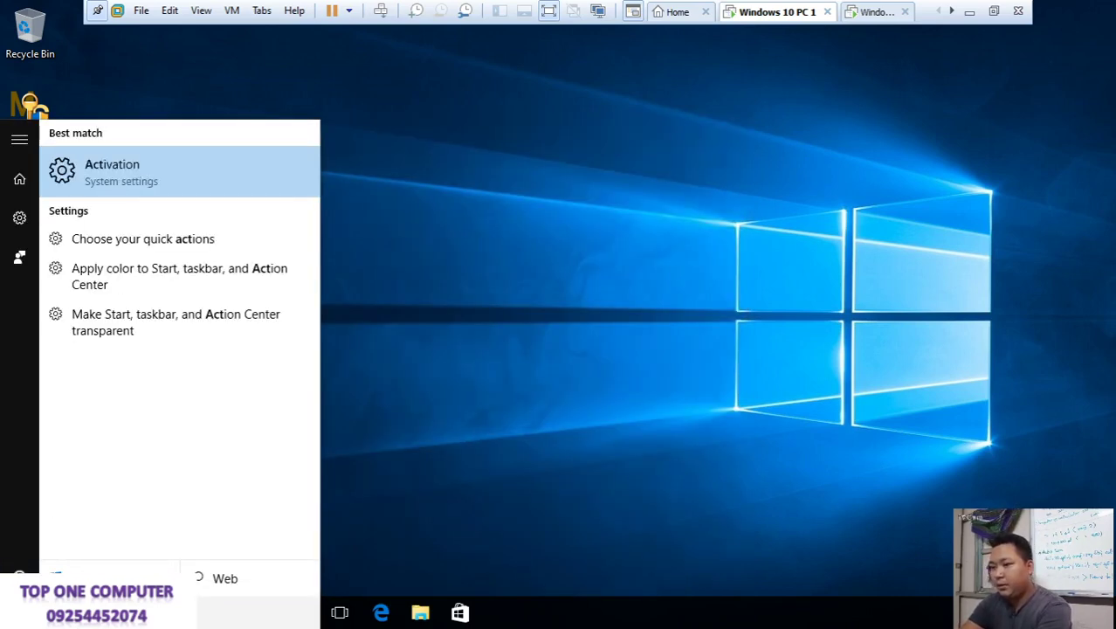
text(ivat)
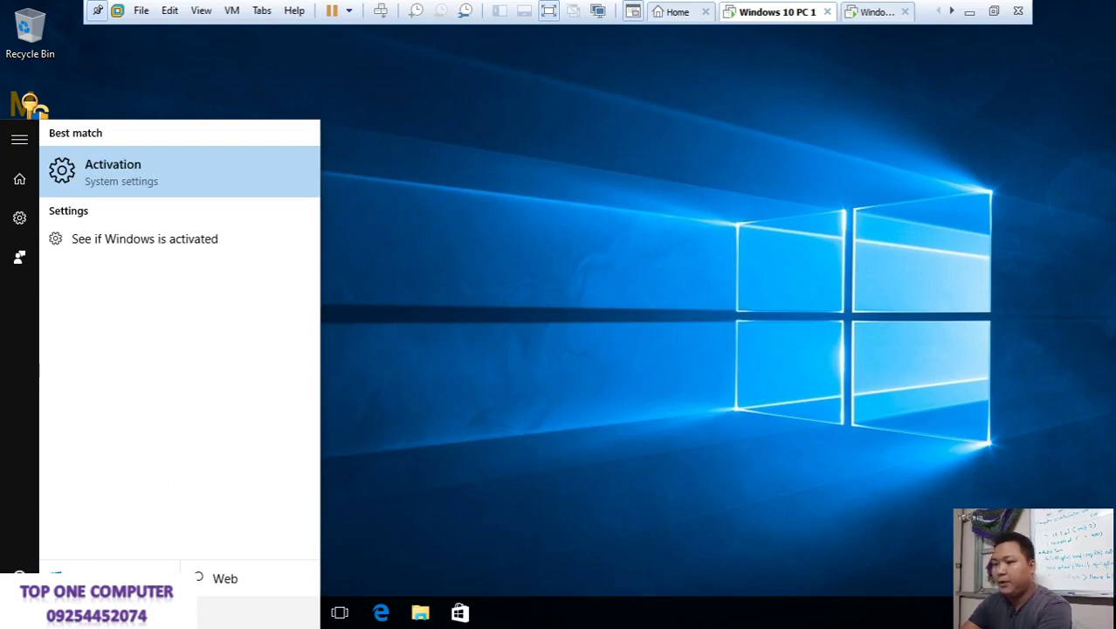
click(182, 182)
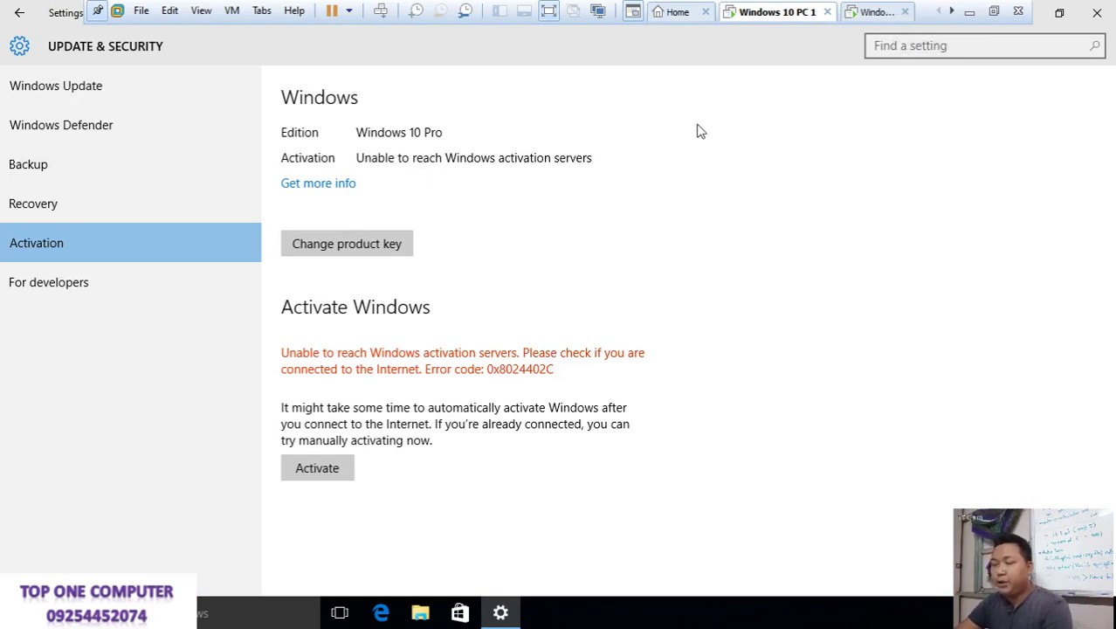
Step: On the second Windows 10 virtual machine, search for "activation" and open the Activation system settings to check its status
click(865, 14)
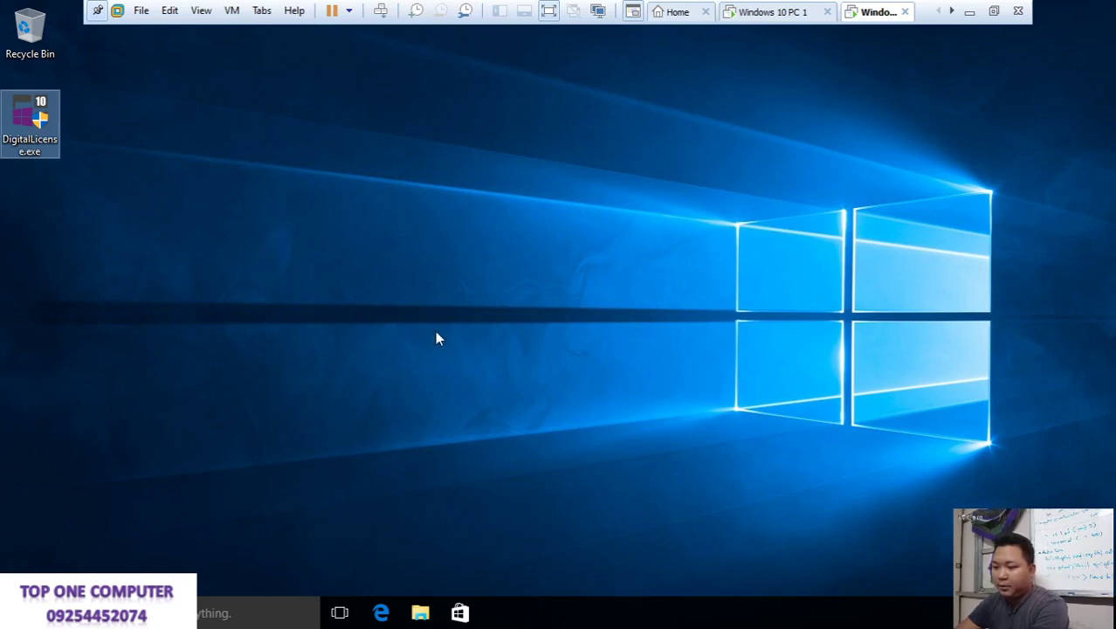
click(286, 454)
key(super)
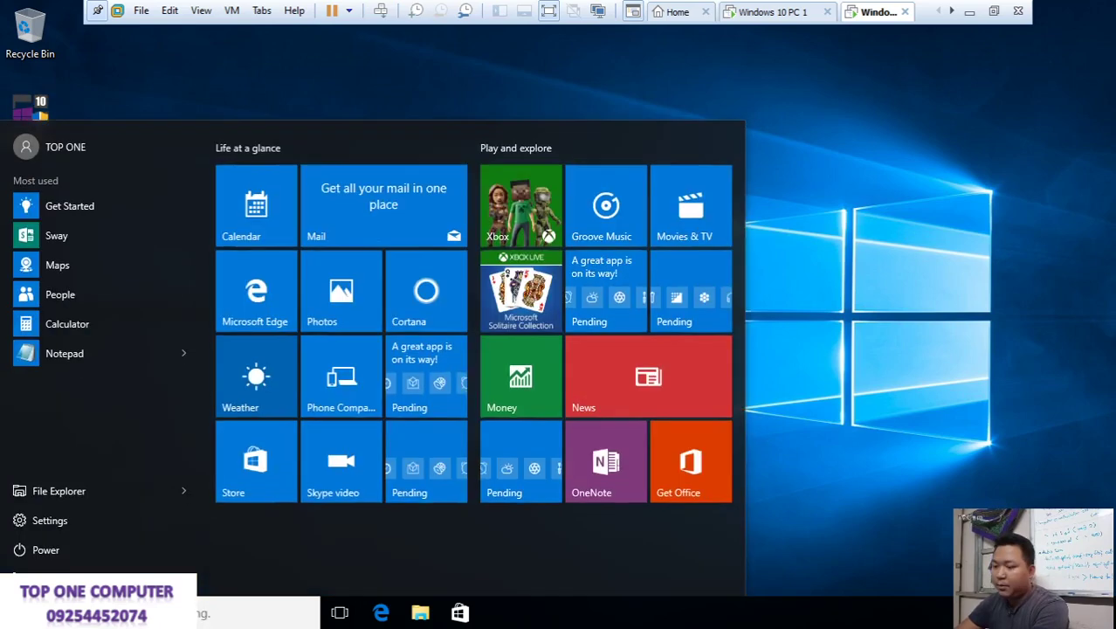
key(super+s)
text(a)
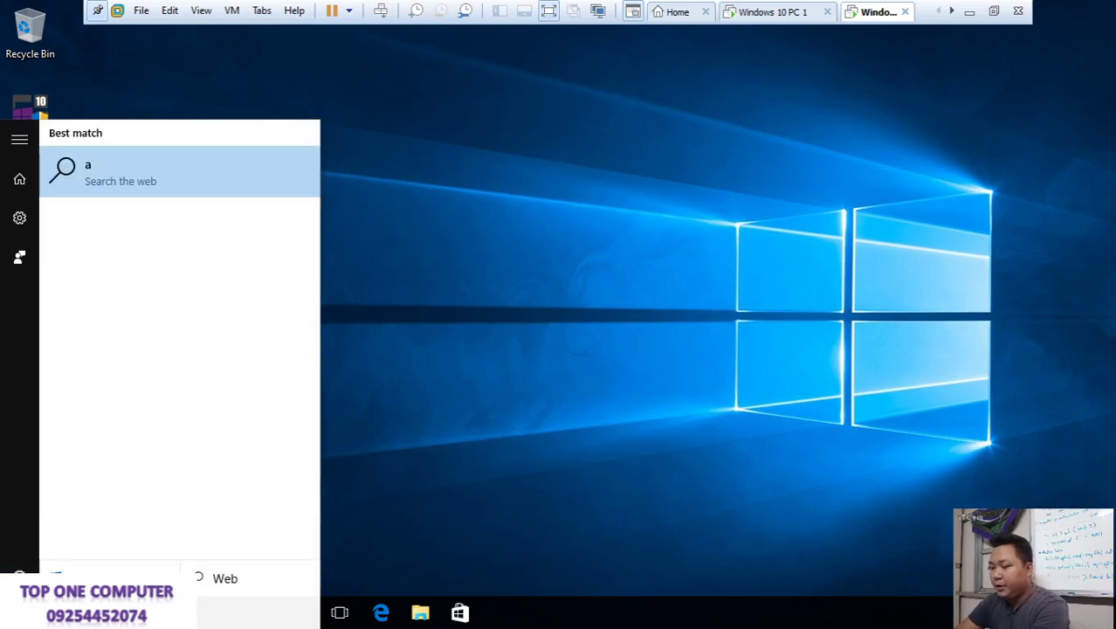
text(ct)
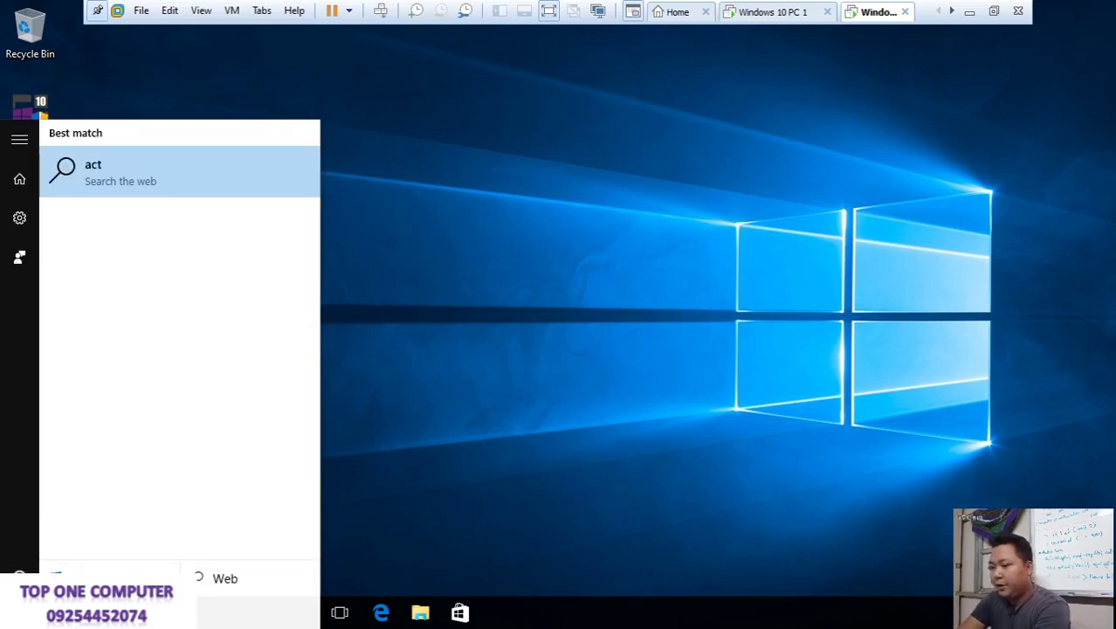
text(ivation)
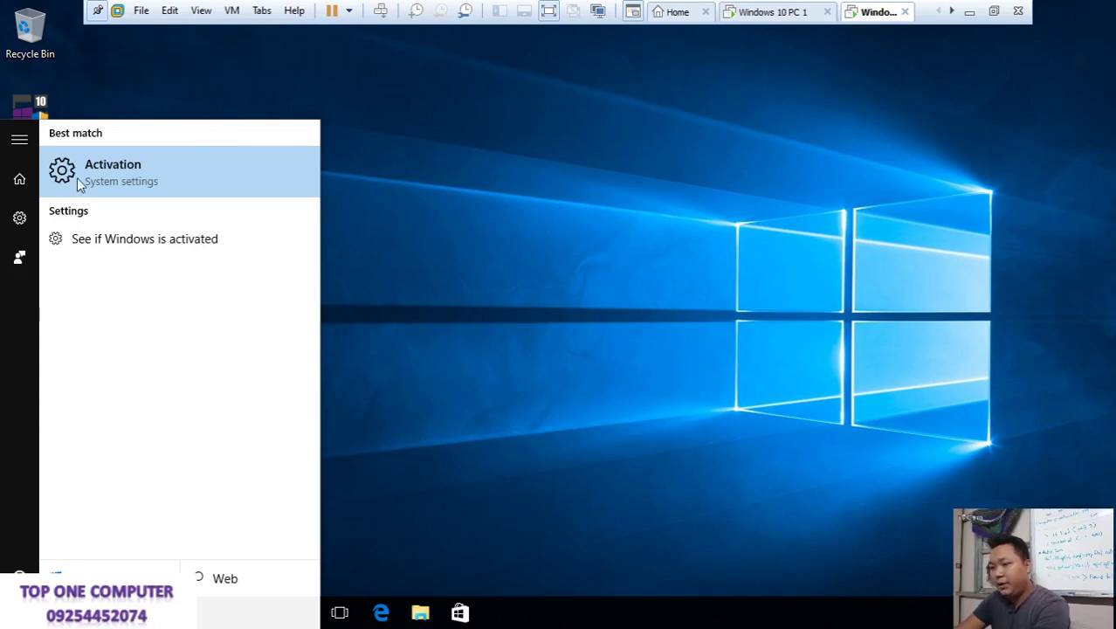
click(230, 163)
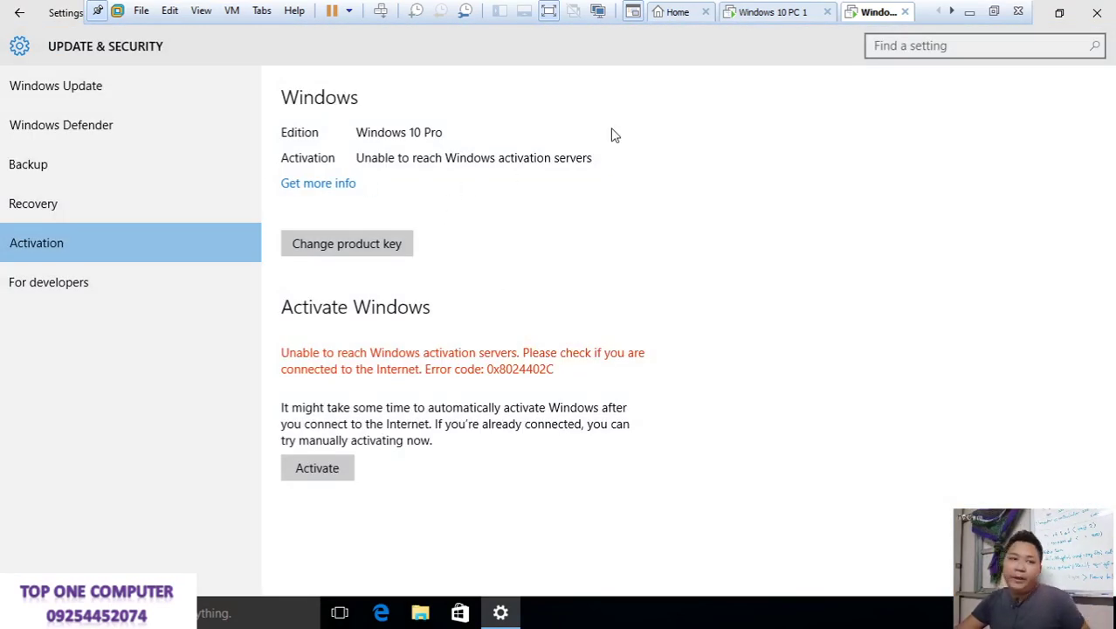
Step: Return to Windows 10 PC 1, restore and minimize its Settings window, and refresh the desktop
click(762, 17)
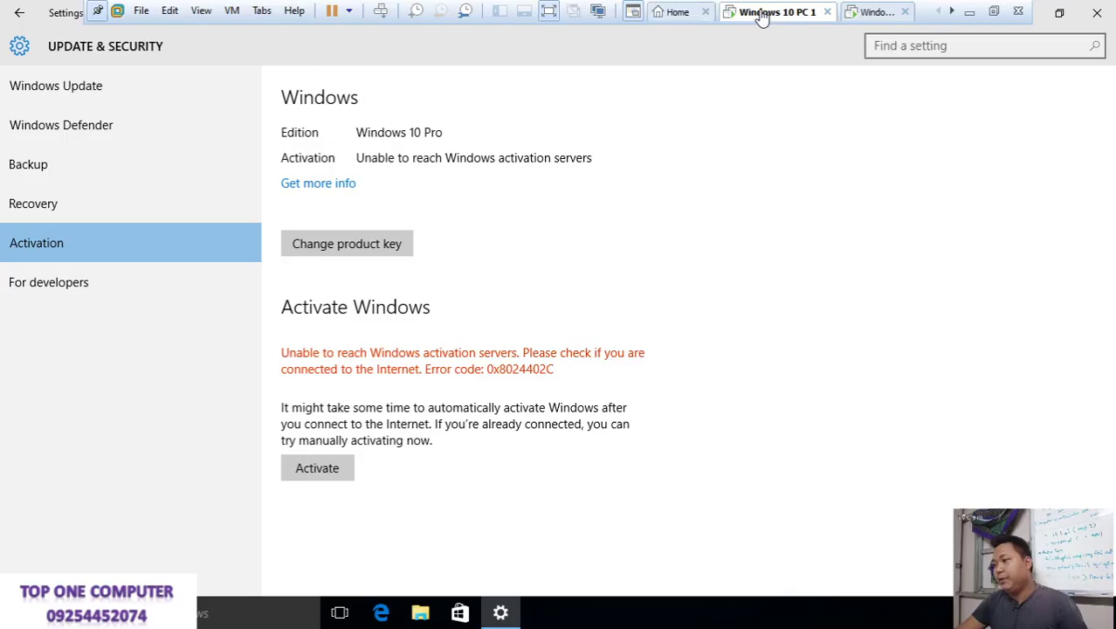
click(1067, 12)
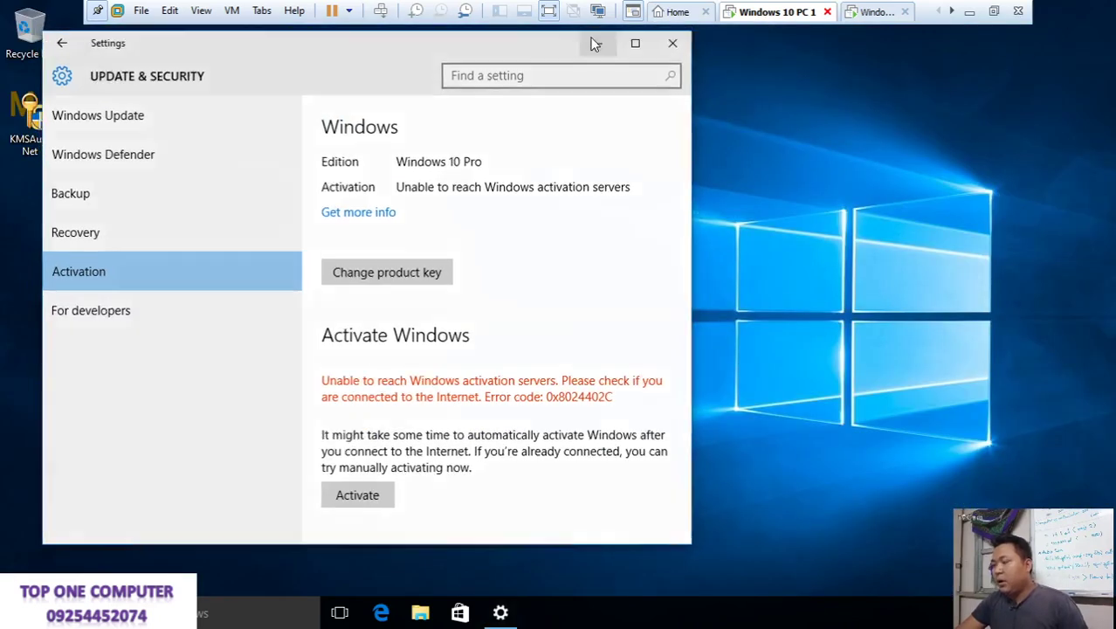
click(597, 43)
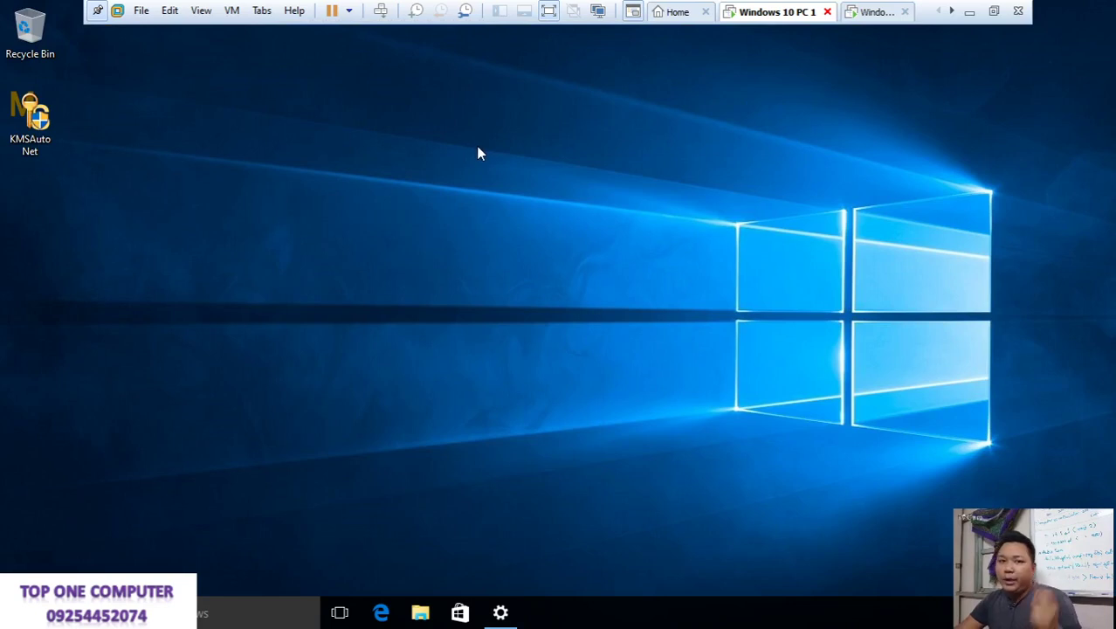
right_click(478, 154)
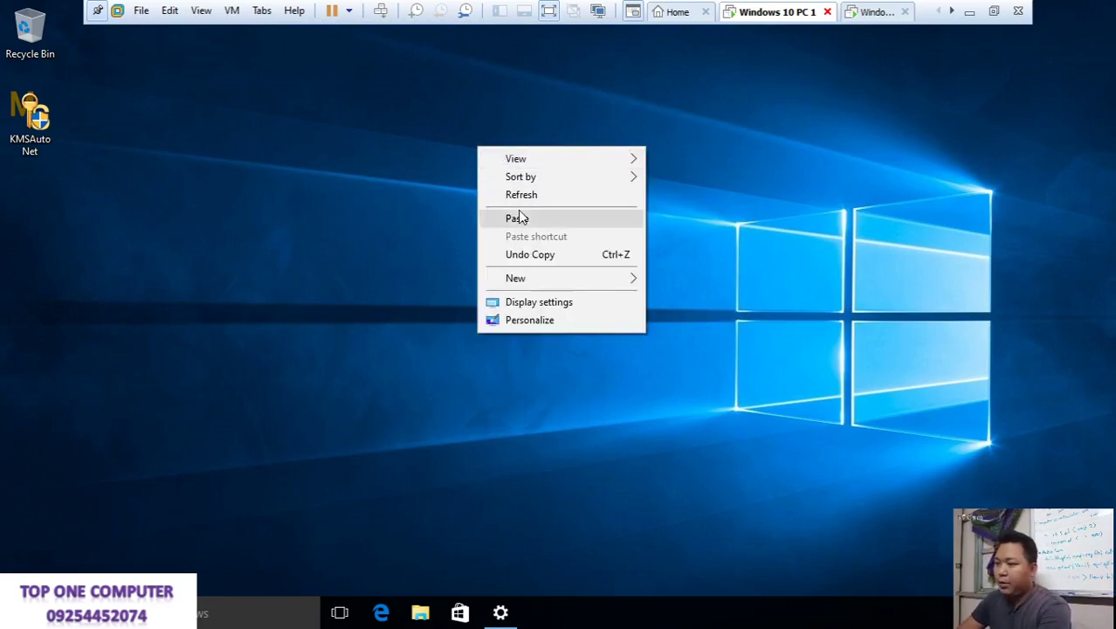
click(522, 194)
Step: Search for cmd and open it as administrator on Windows 10 PC 1, allowing the User Account Control request
key(super)
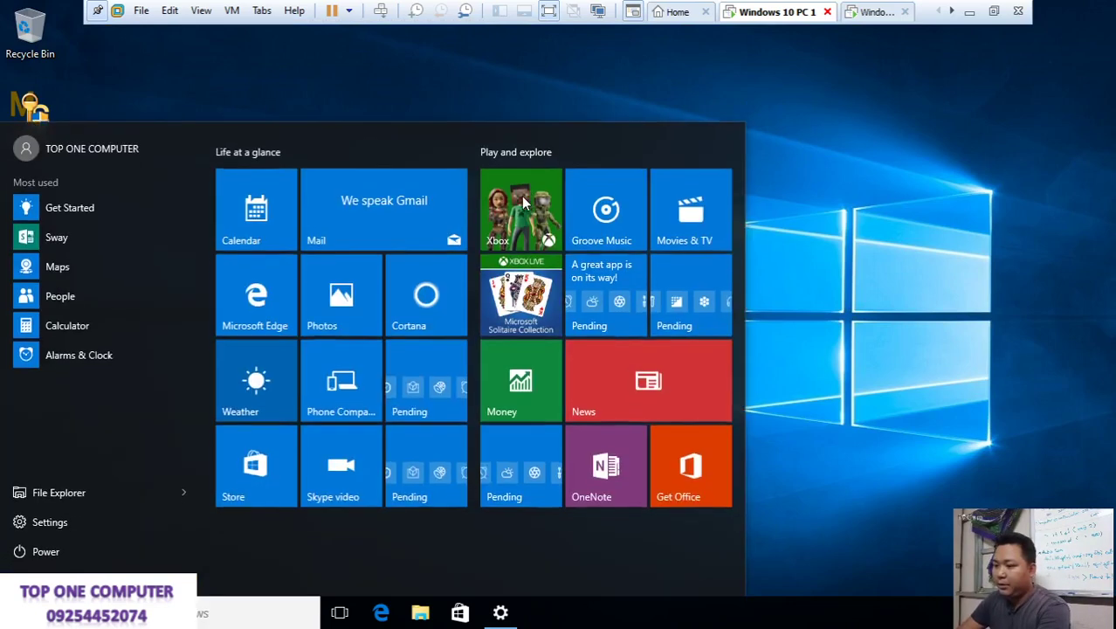
key(super)
text(cmd)
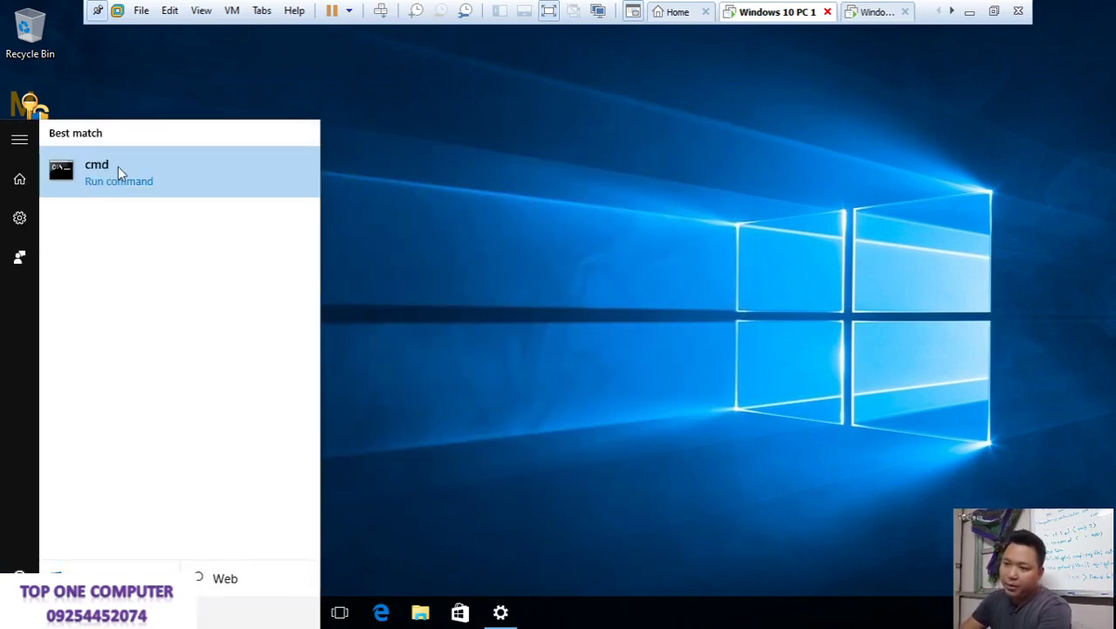
right_click(183, 174)
click(202, 192)
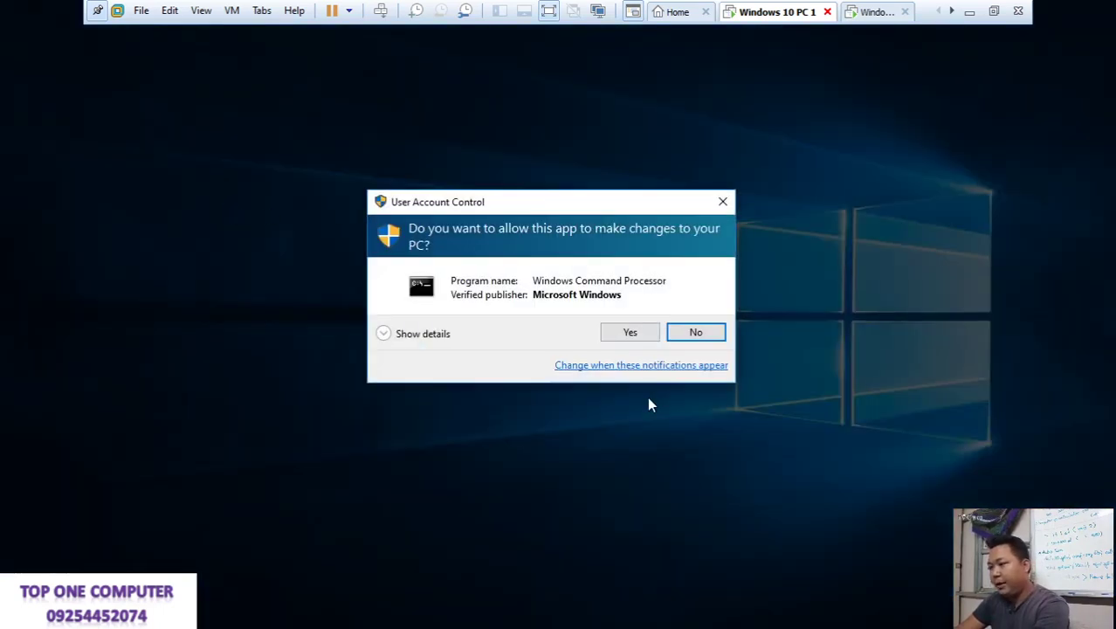
click(635, 337)
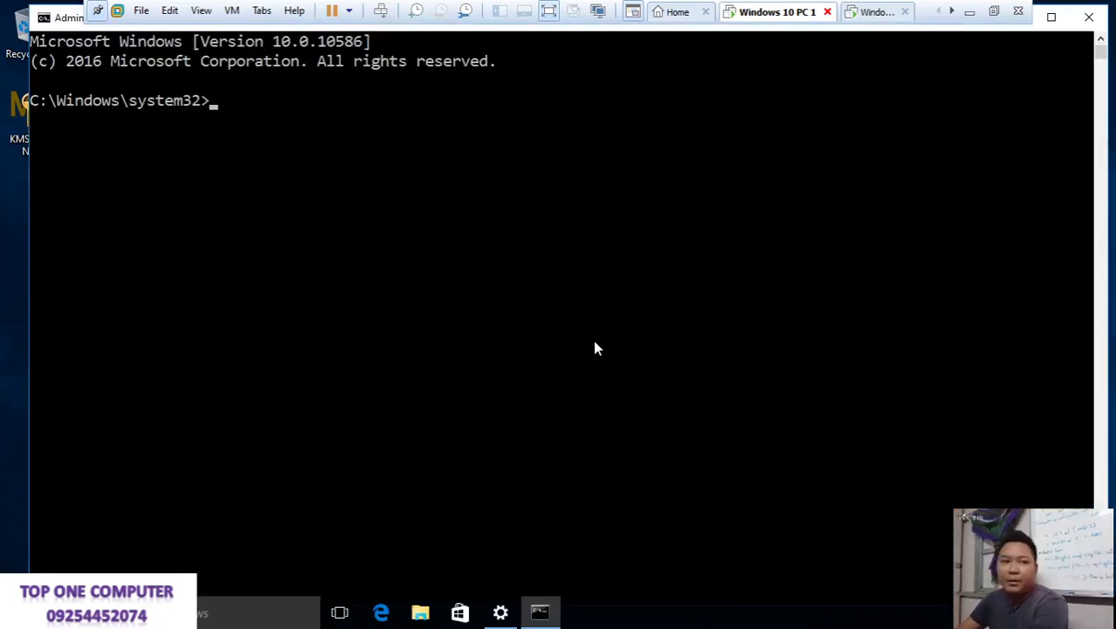
Step: Run slmgr.vbs /dli on Windows 10 PC 1 and examine the license channel and license status it reports
text(slmgr)
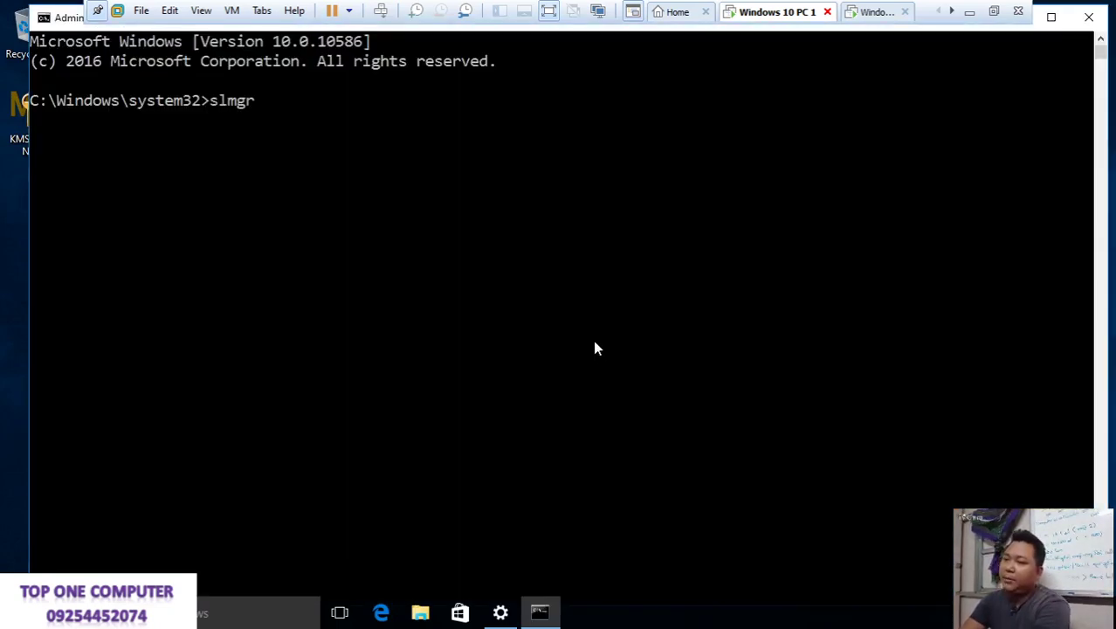
text(.v)
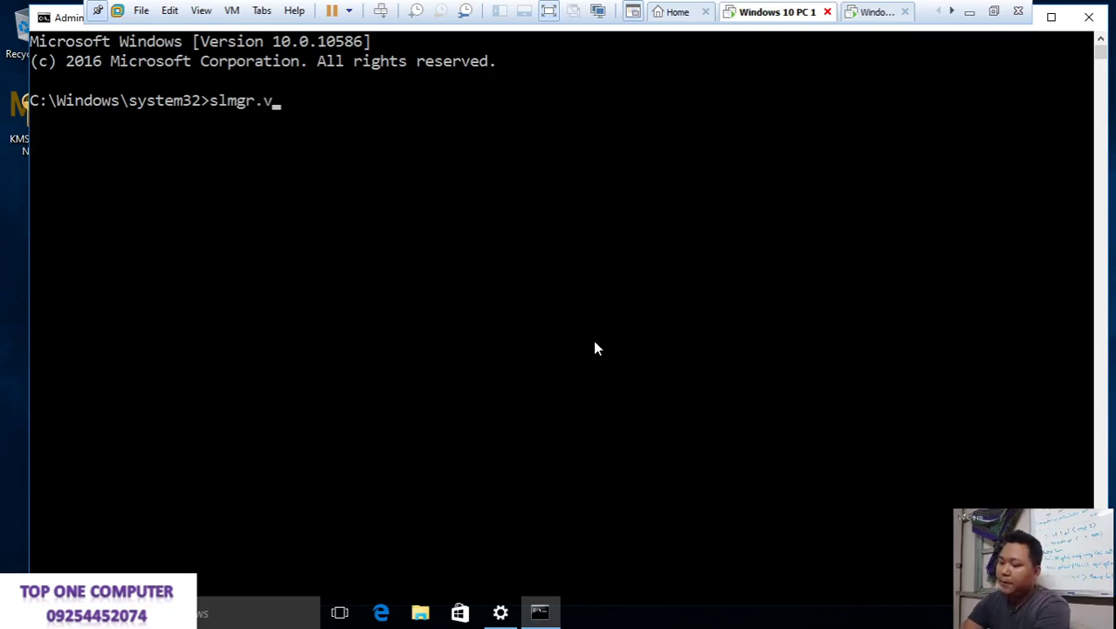
text(bs /dk)
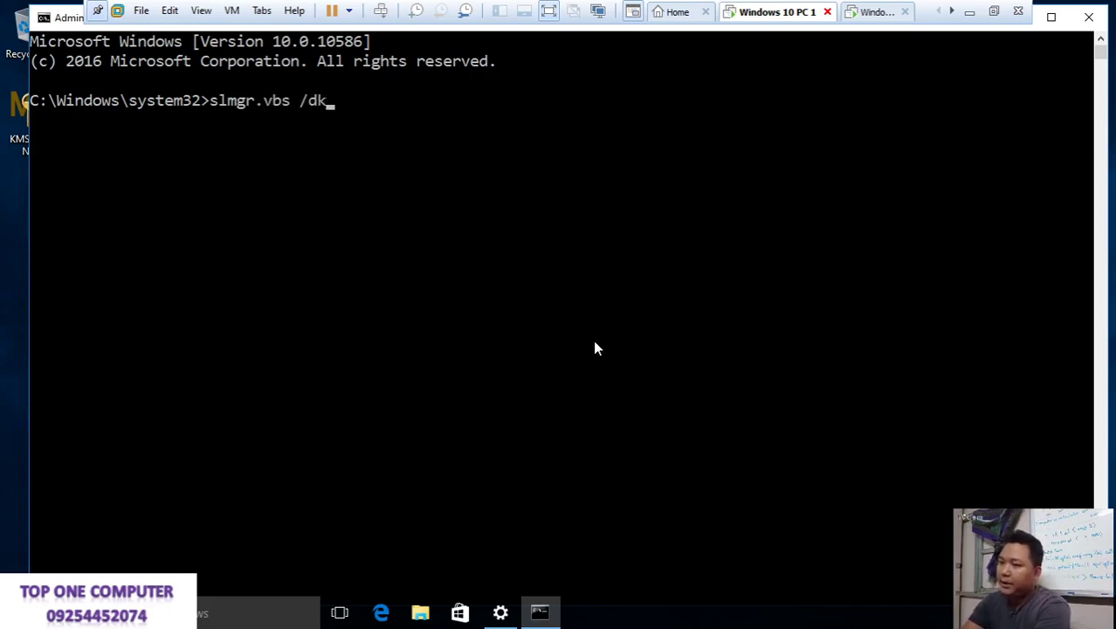
key(BackSpace)
text(li)
key(Return)
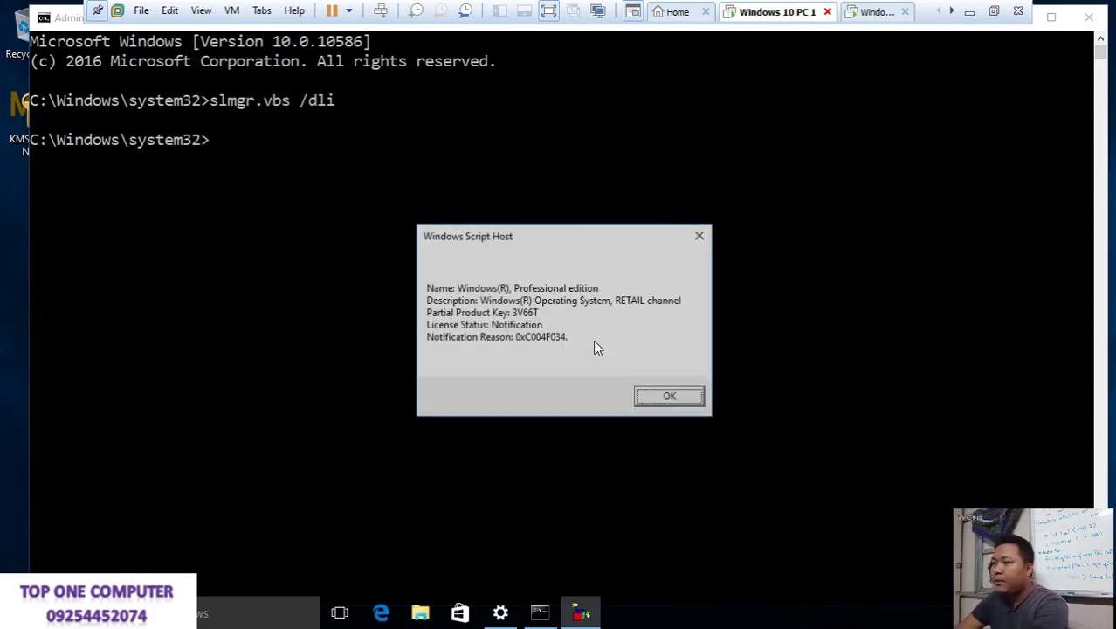
click(500, 328)
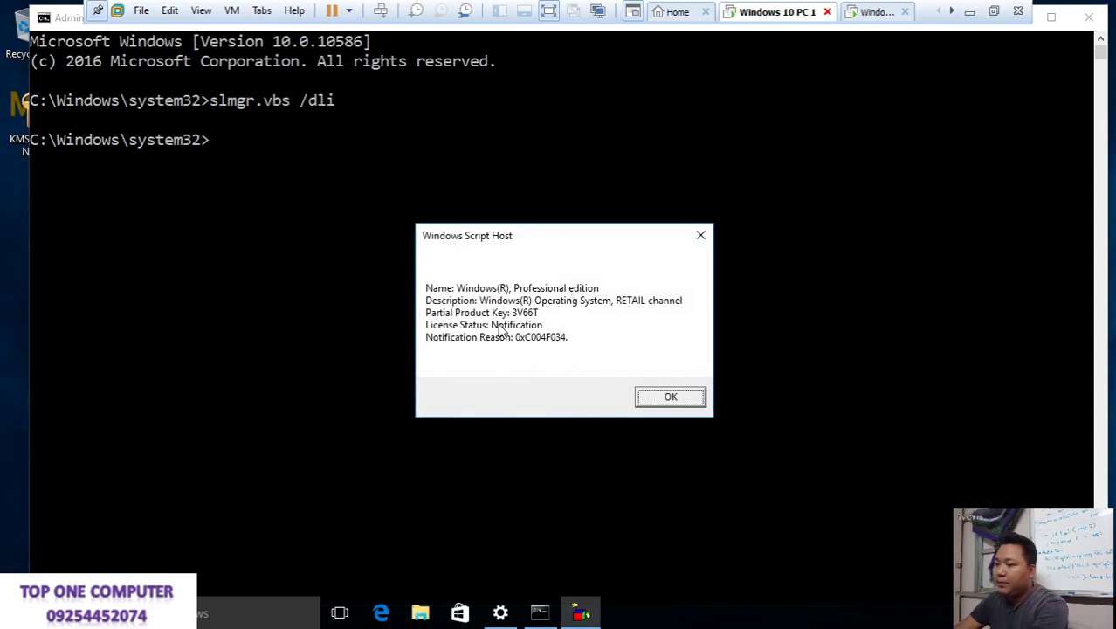
click(631, 313)
click(631, 312)
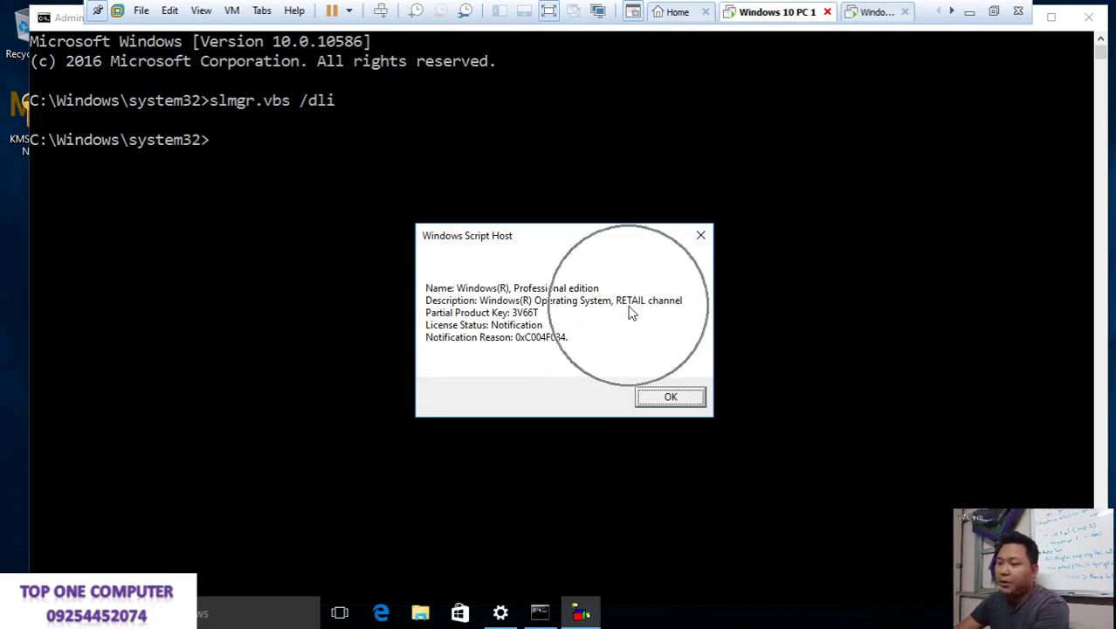
click(632, 312)
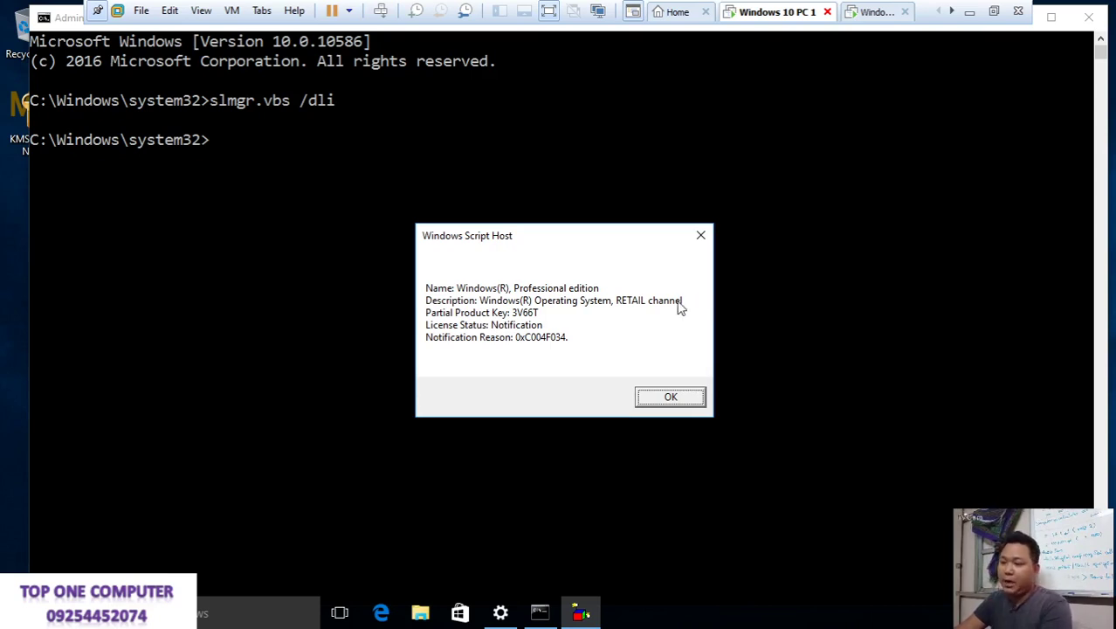
click(524, 328)
click(524, 328)
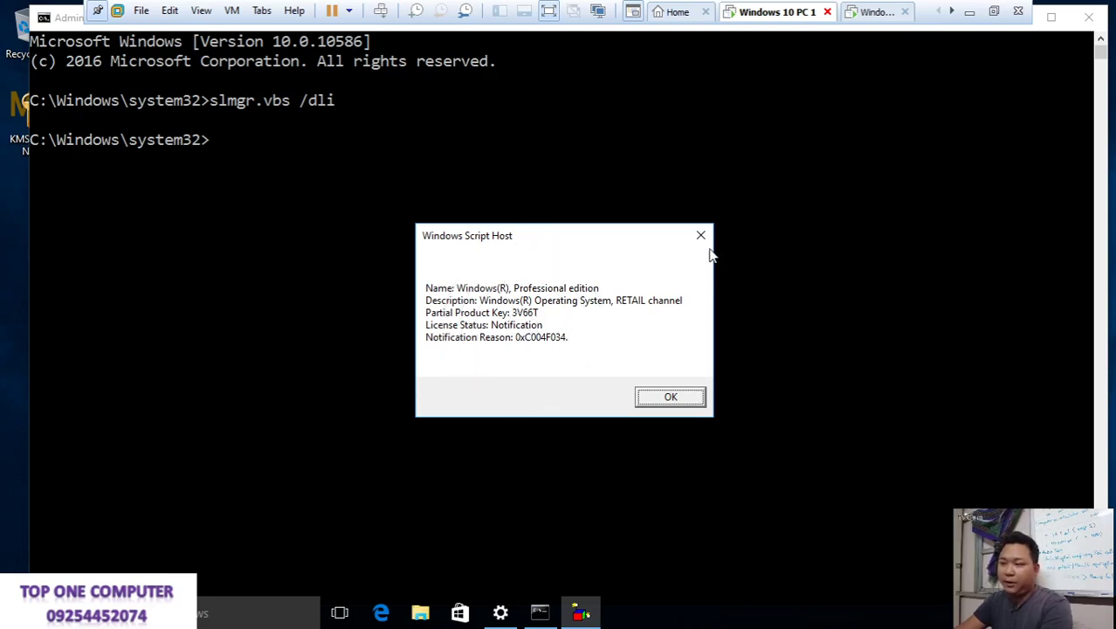
Step: Switch to the second Windows 10 virtual machine, then restore and minimize its Settings window
click(883, 14)
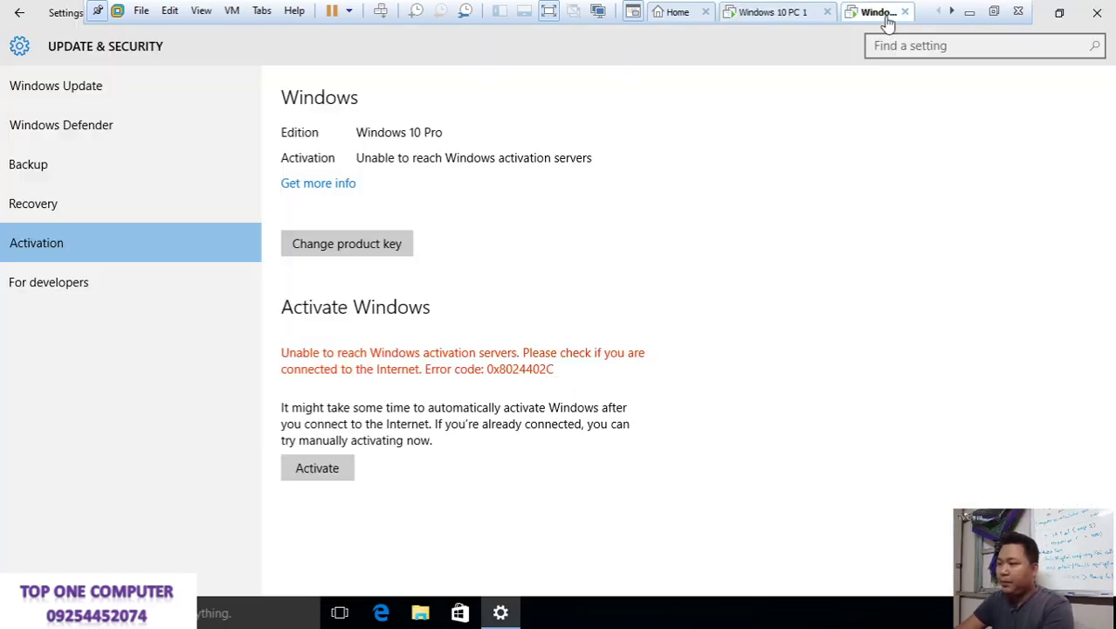
click(1069, 18)
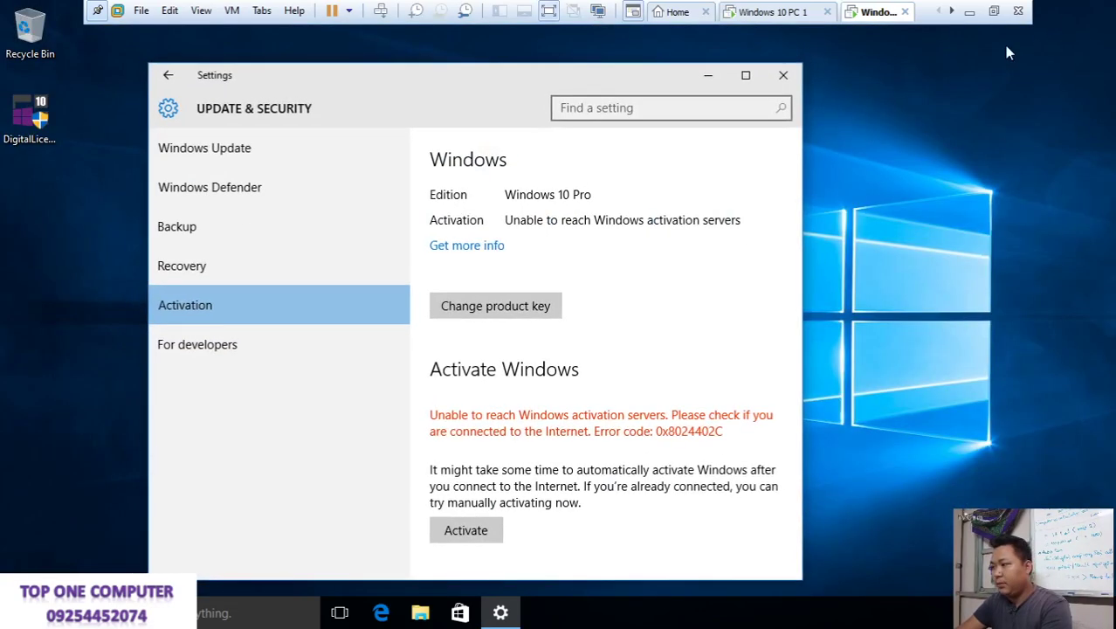
click(706, 77)
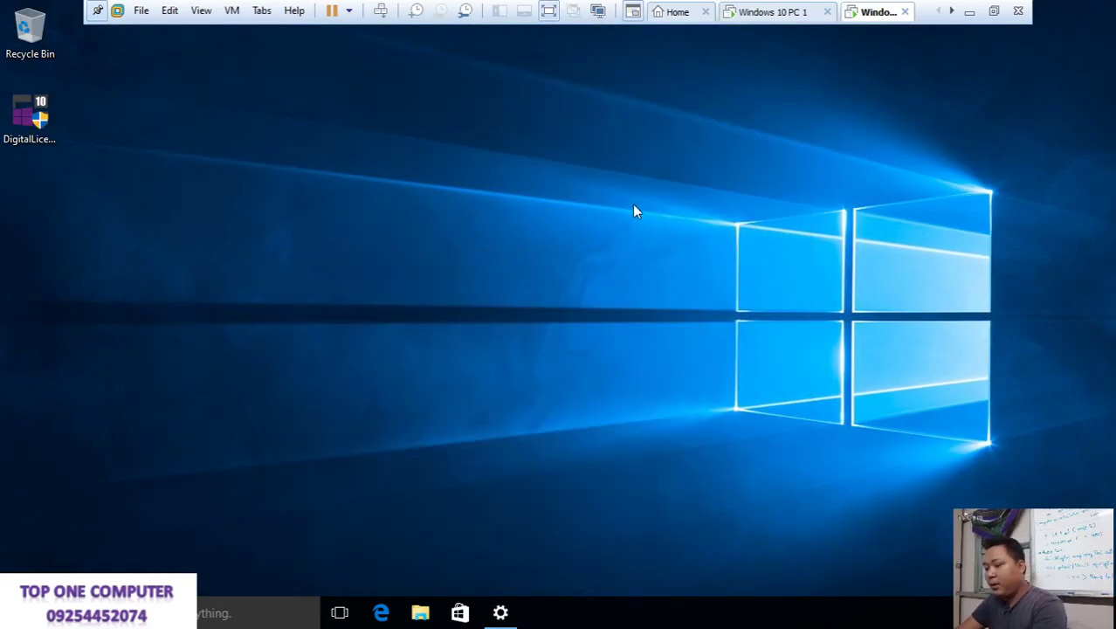
Step: Search for cmd and run Command Prompt as administrator on the second Windows 10 virtual machine
key(super)
click(518, 318)
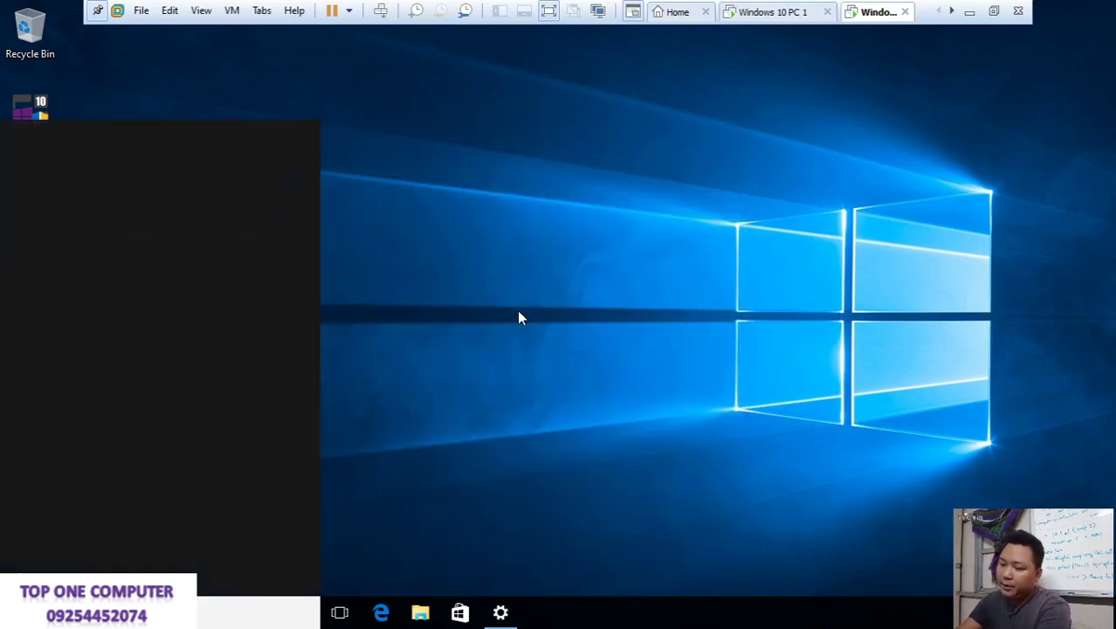
text(cmd)
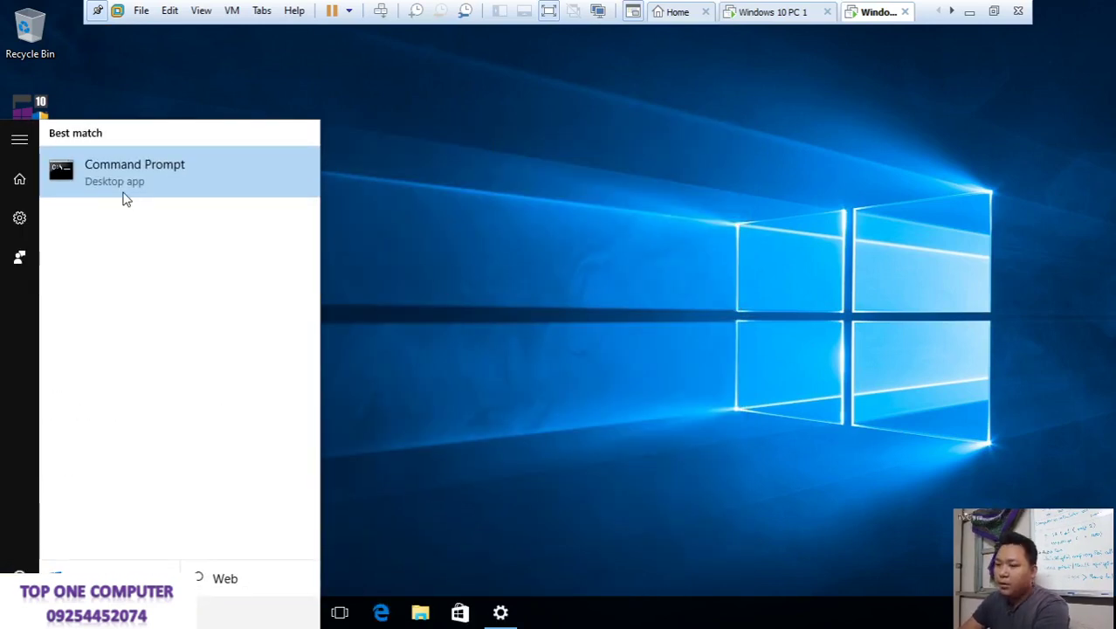
right_click(105, 180)
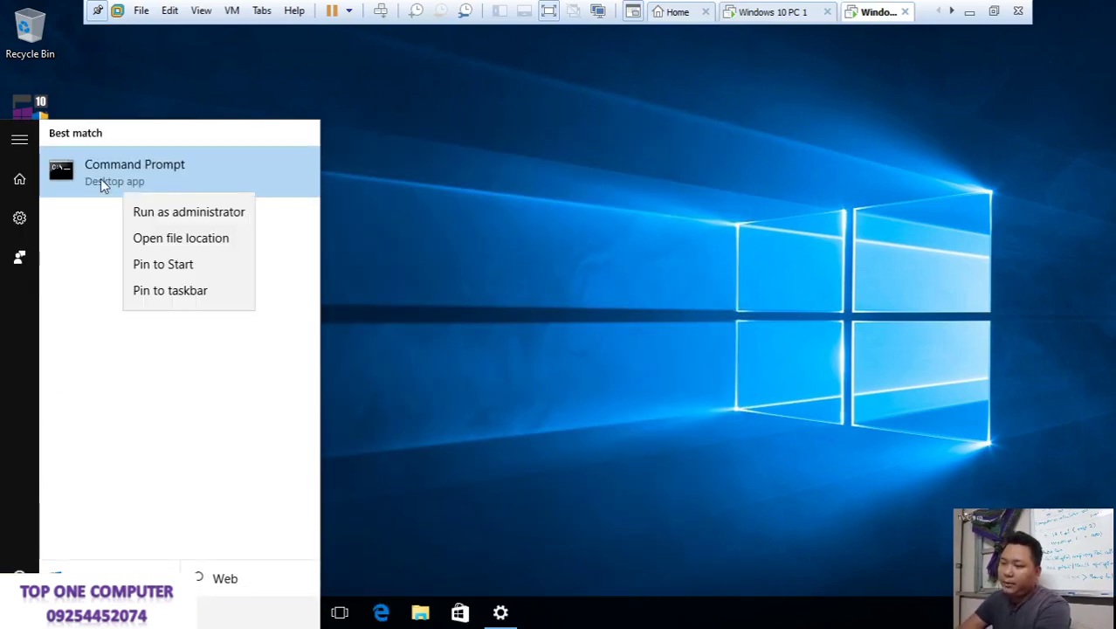
click(146, 218)
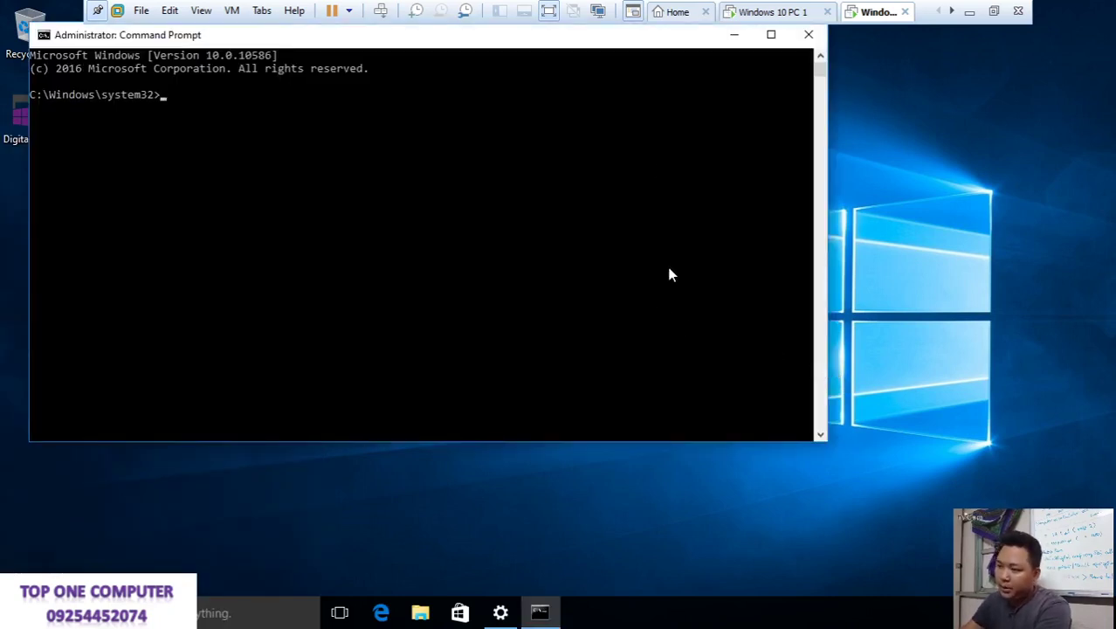
Step: Set the Command Prompt window's font size to 24 in its properties
right_click(623, 40)
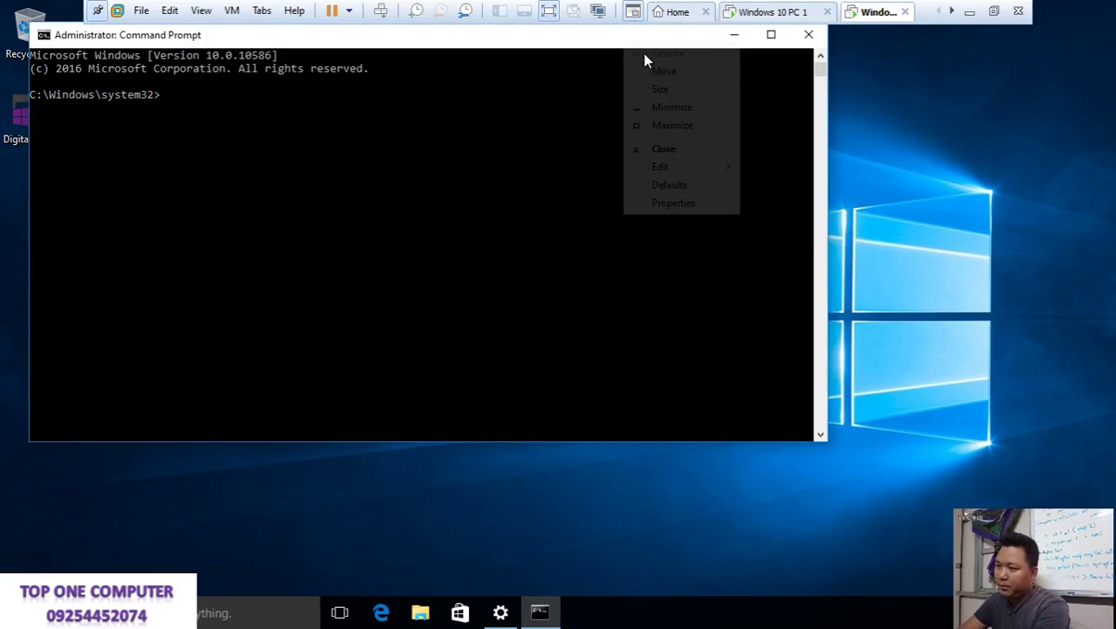
click(675, 208)
click(143, 75)
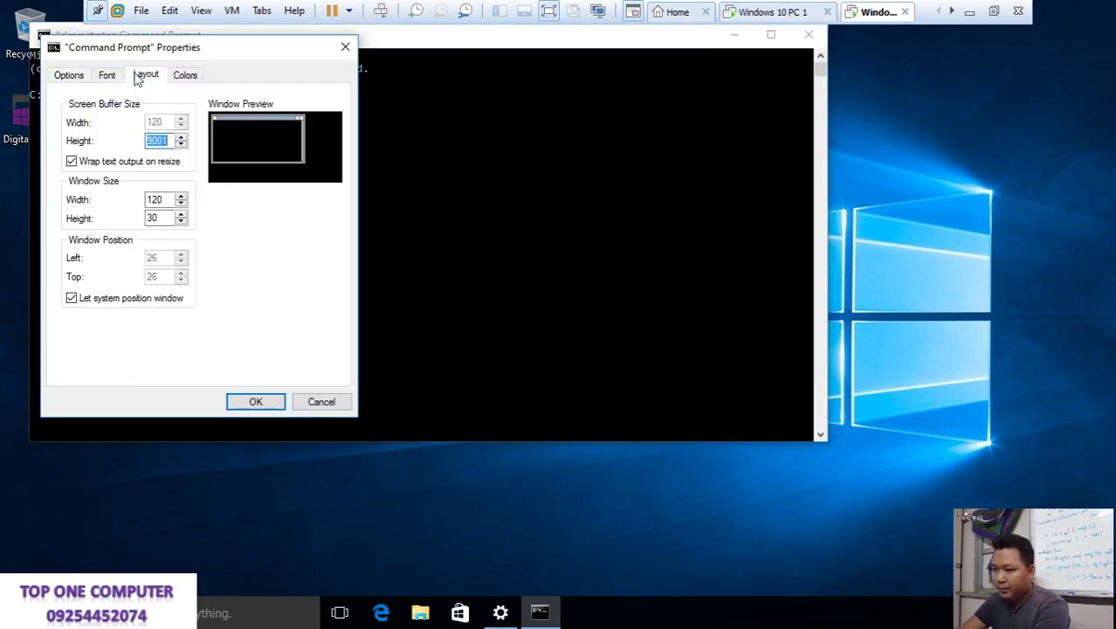
click(69, 75)
click(108, 77)
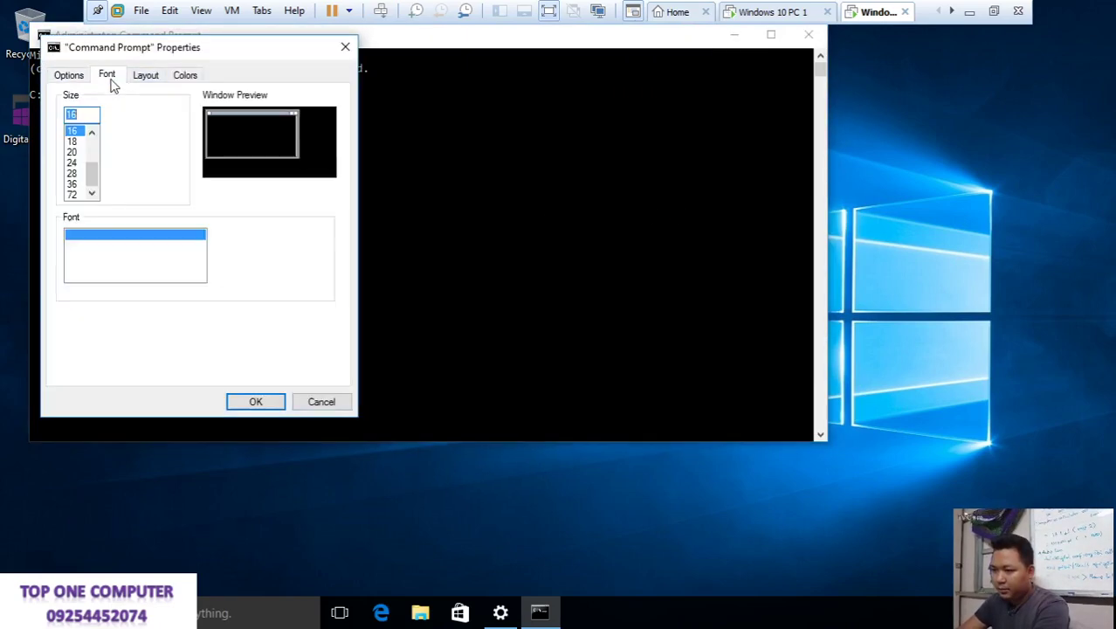
click(73, 173)
click(73, 163)
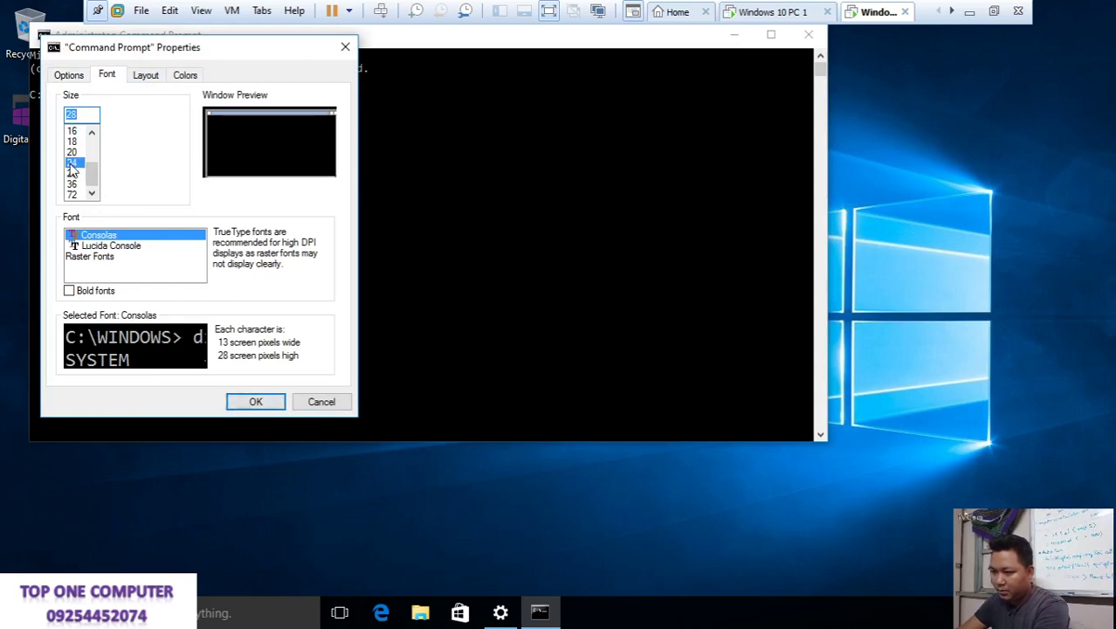
click(234, 400)
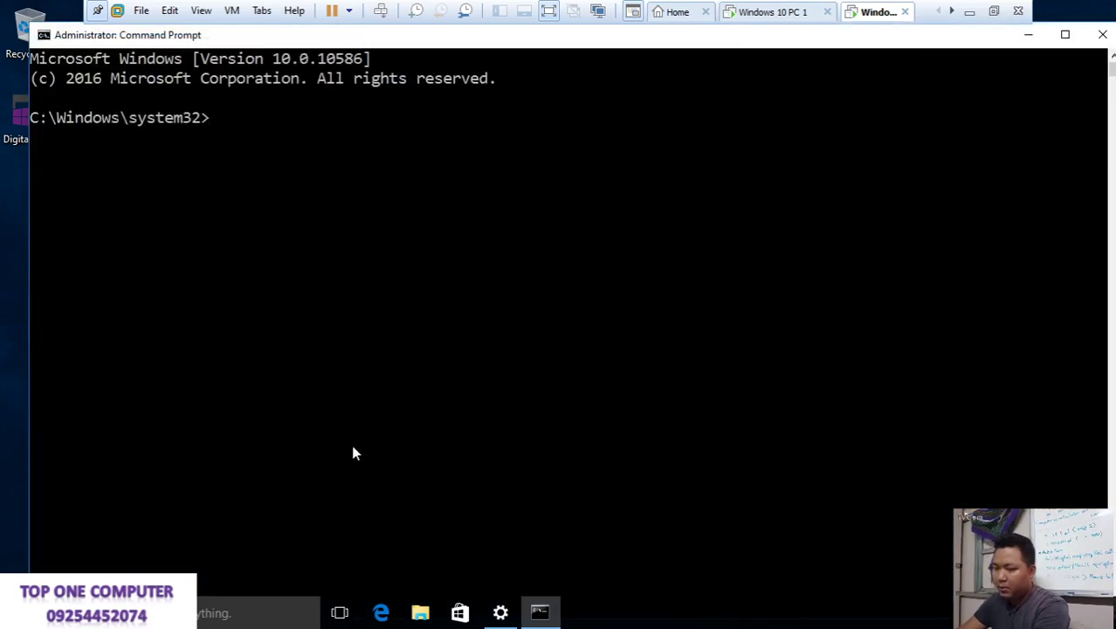
Step: Run slmgr.vbs /dli on the second virtual machine, examine its license channel and status, and minimize the Command Prompt
text(slmgr)
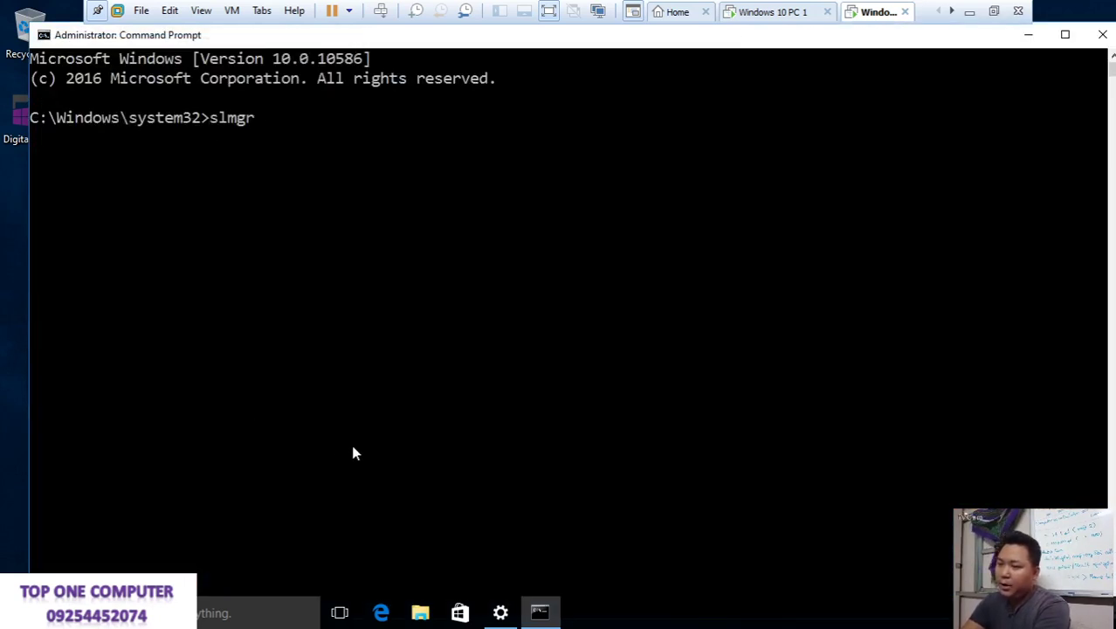
text(.vb)
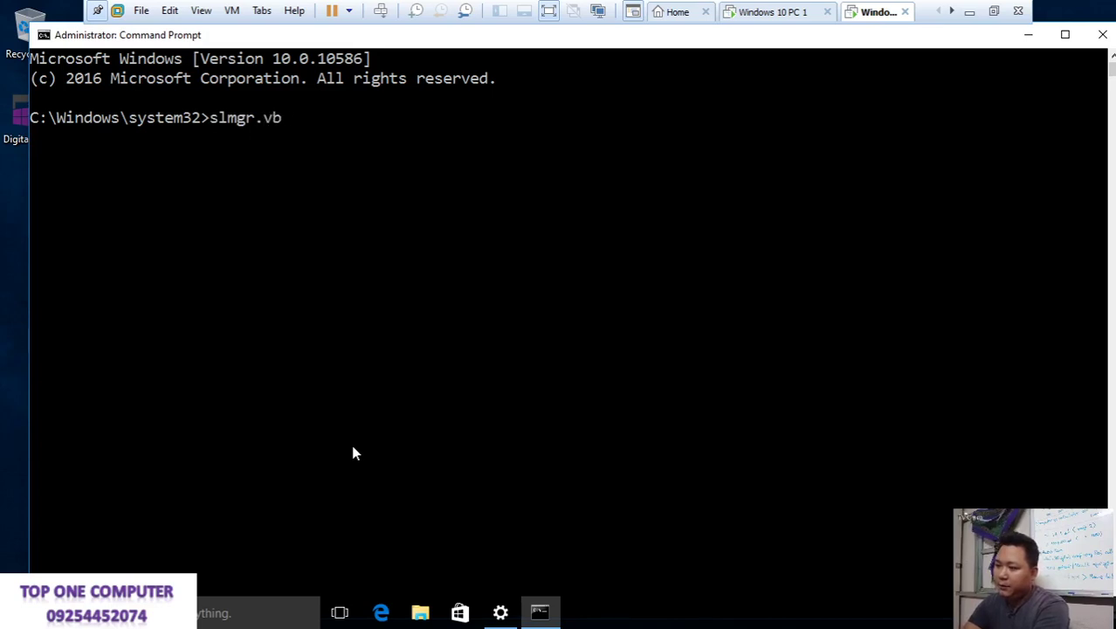
text(s /dli)
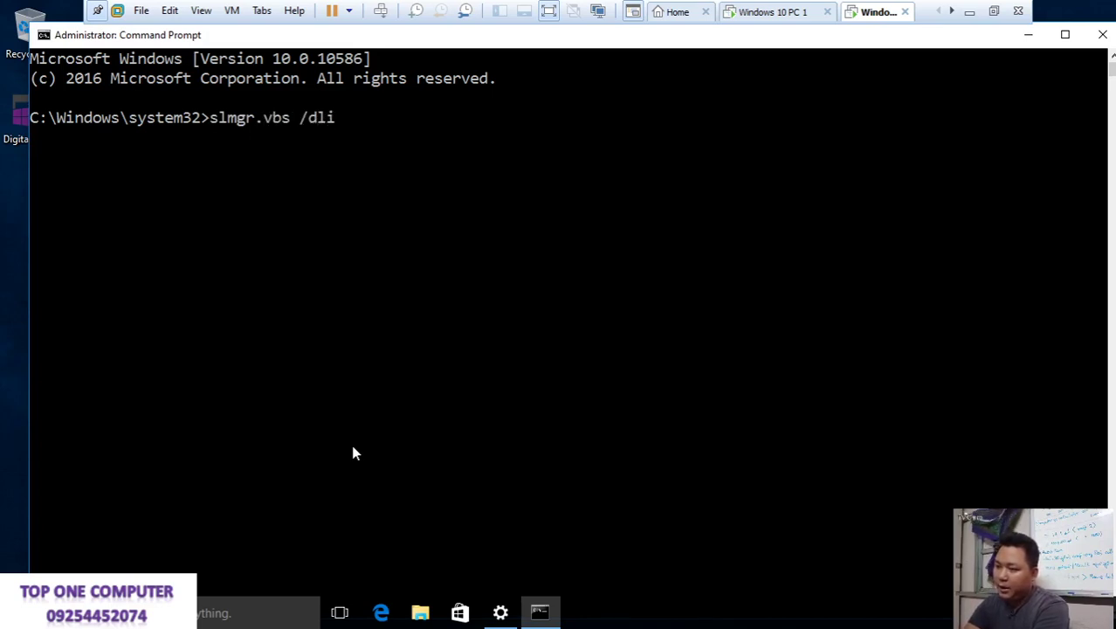
key(Return)
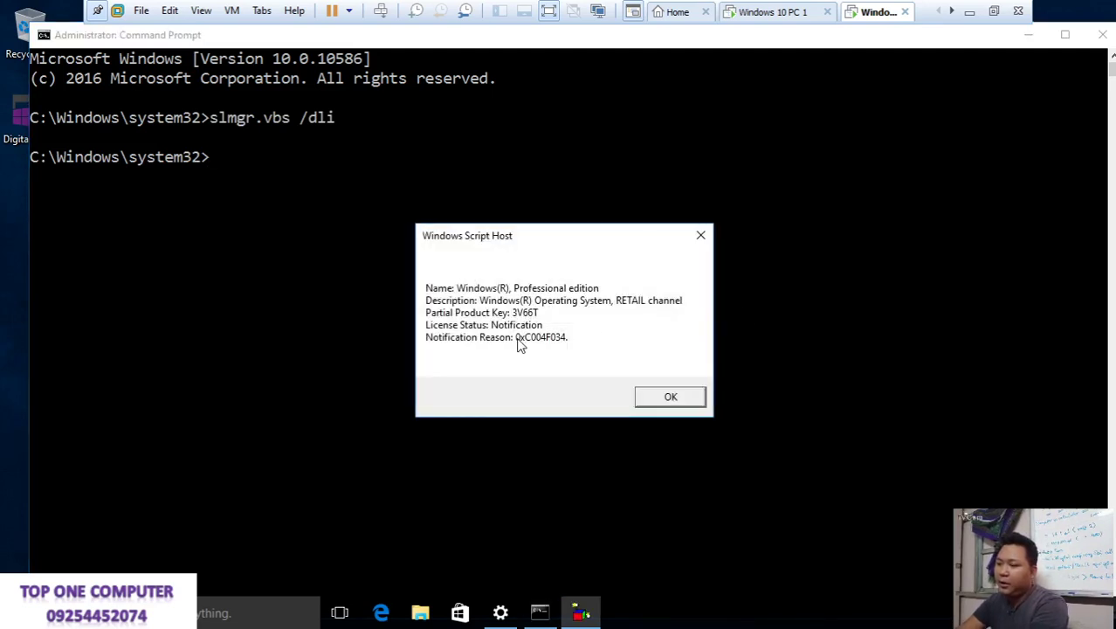
click(515, 340)
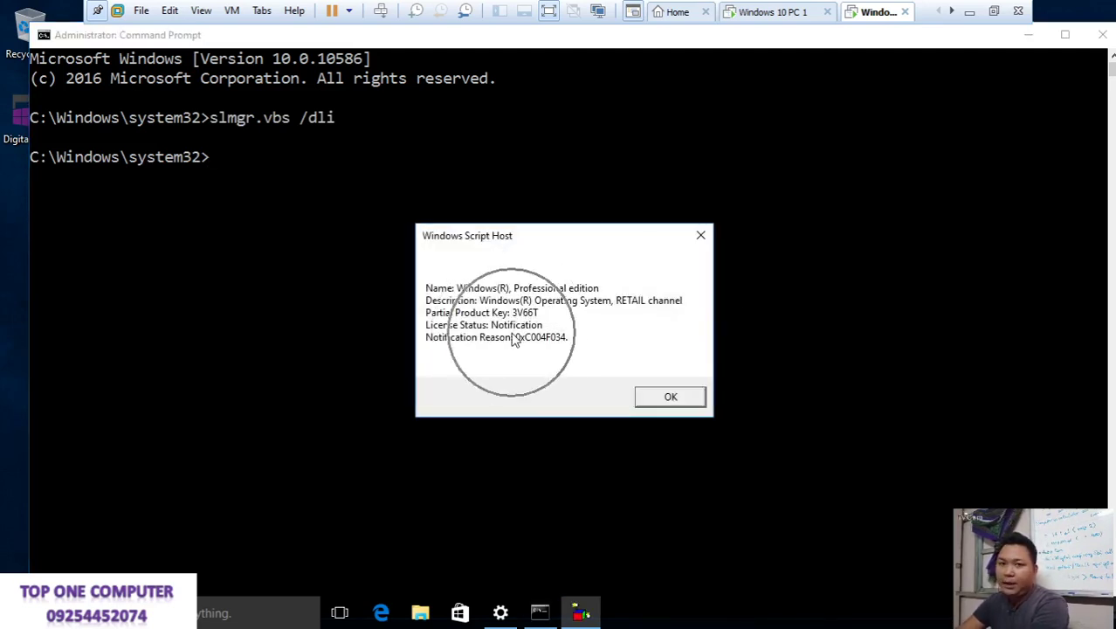
click(1026, 35)
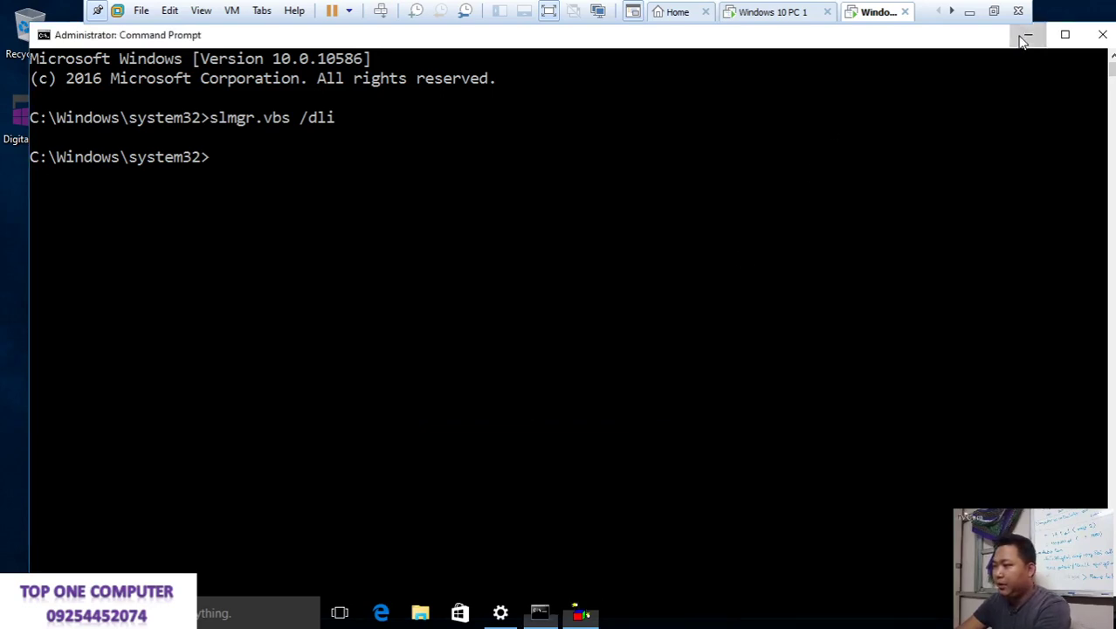
Step: Return to Windows 10 PC 1, dismiss its license report, and run slmgr/xpr to check the activation expiry status
click(802, 13)
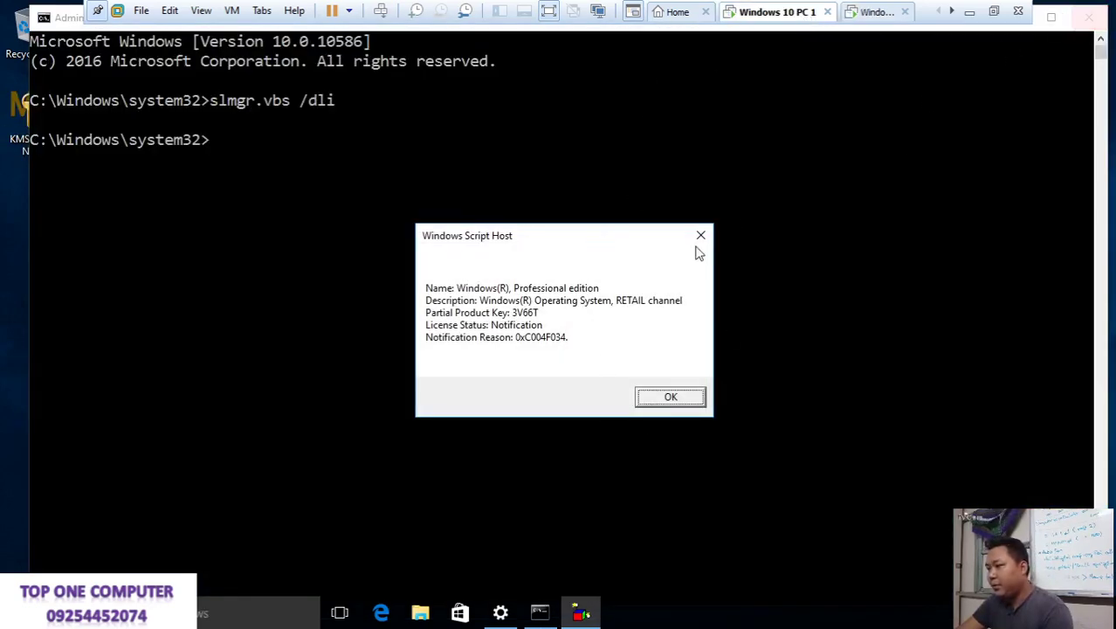
click(664, 396)
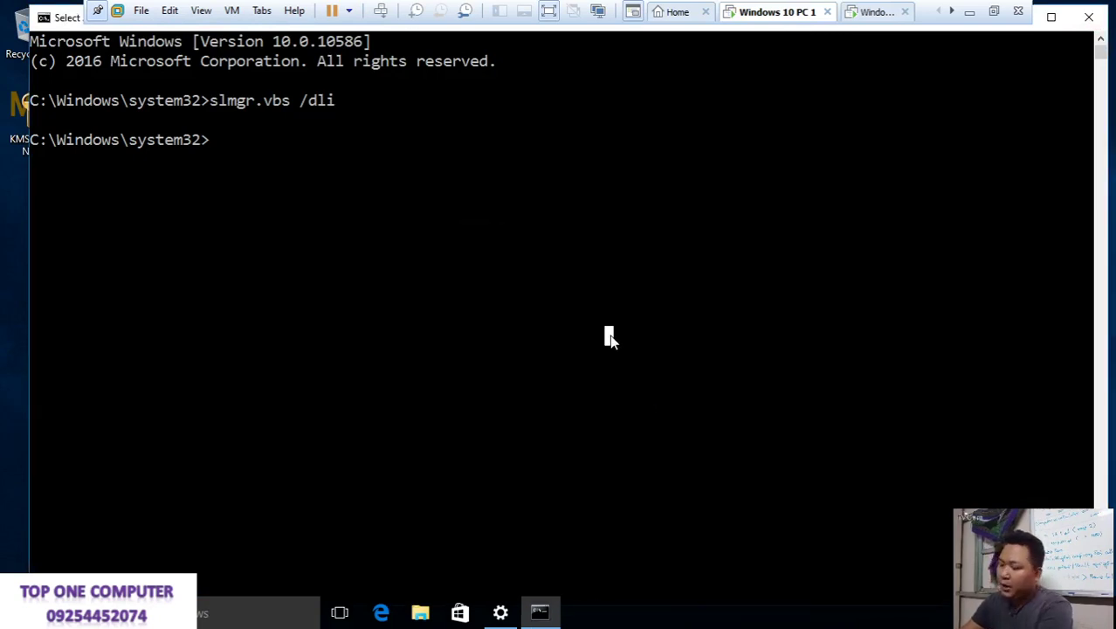
key(Up)
key(BackSpace)
key(BackSpace)
key(BackSpace)
key(BackSpace)
key(BackSpace)
key(BackSpace)
key(BackSpace)
key(BackSpace)
key(BackSpace)
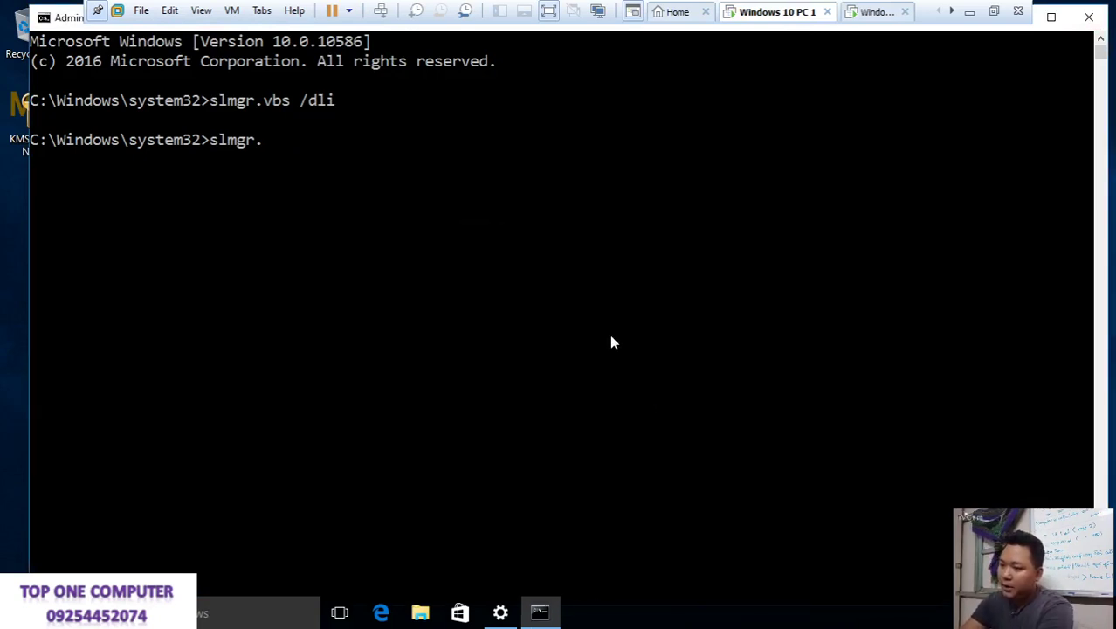
text(/xpr)
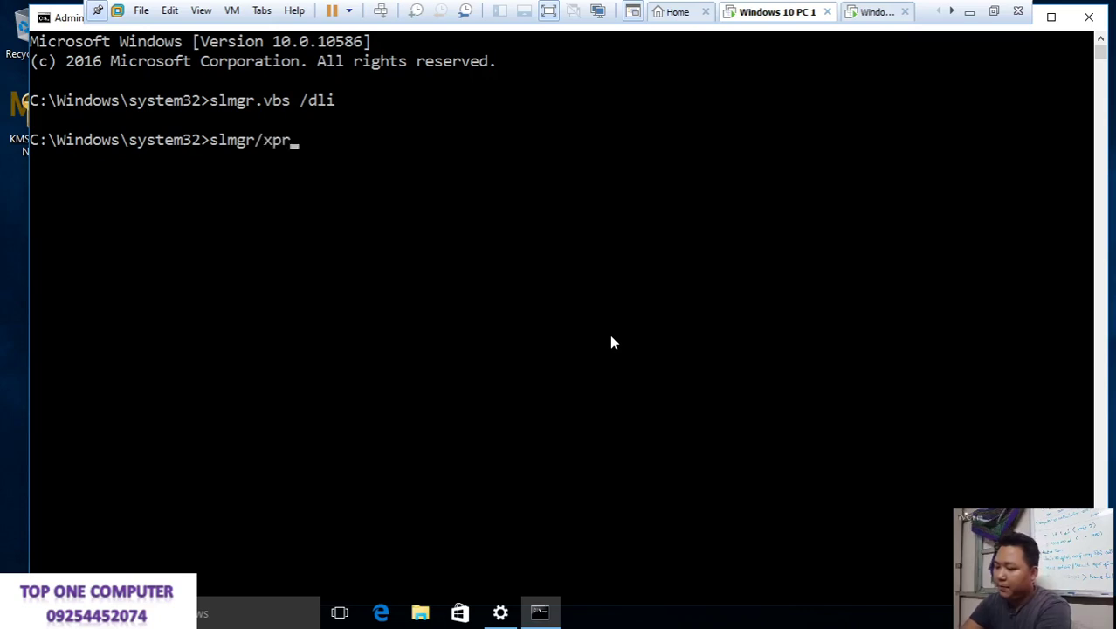
key(Return)
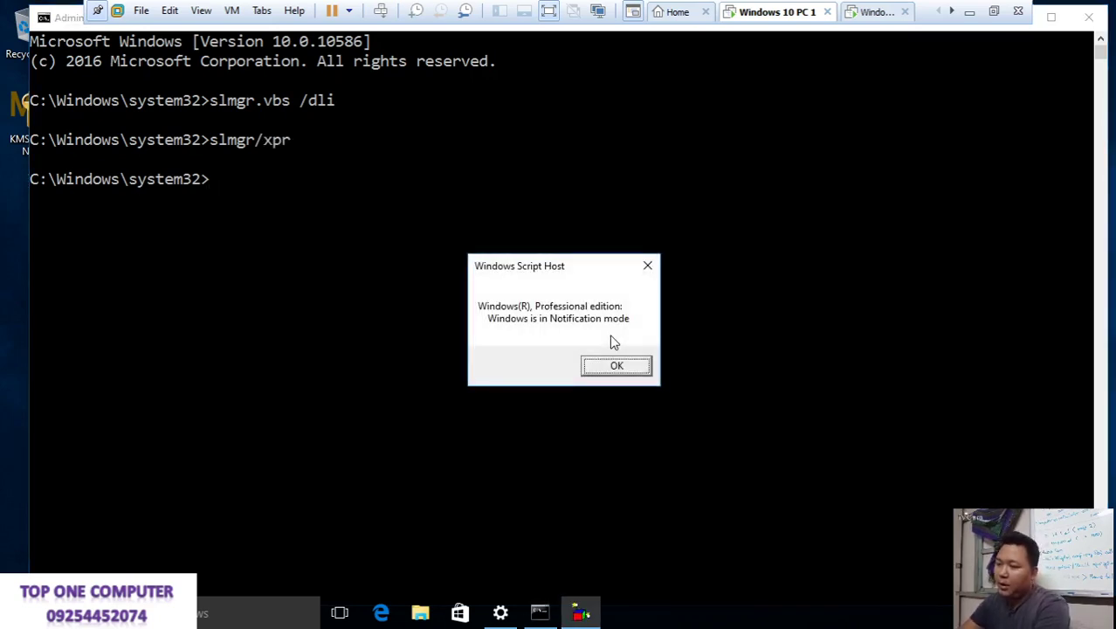
click(609, 368)
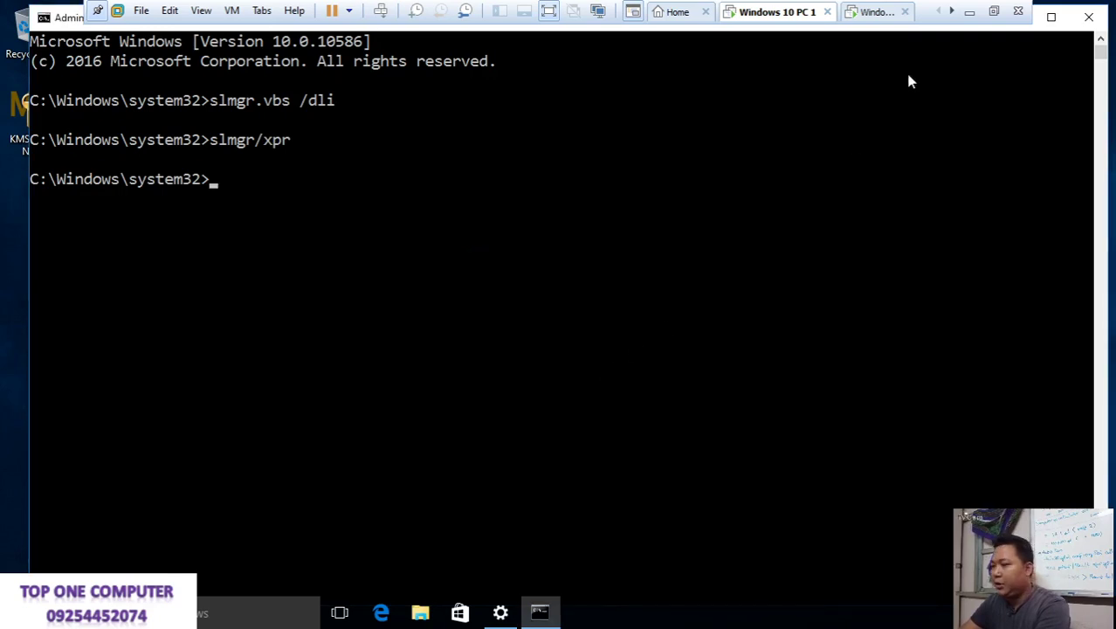
Step: On the second virtual machine, dismiss the license report, restore the Command Prompt, and run slmgr/xpr to check the activation expiry status
click(889, 14)
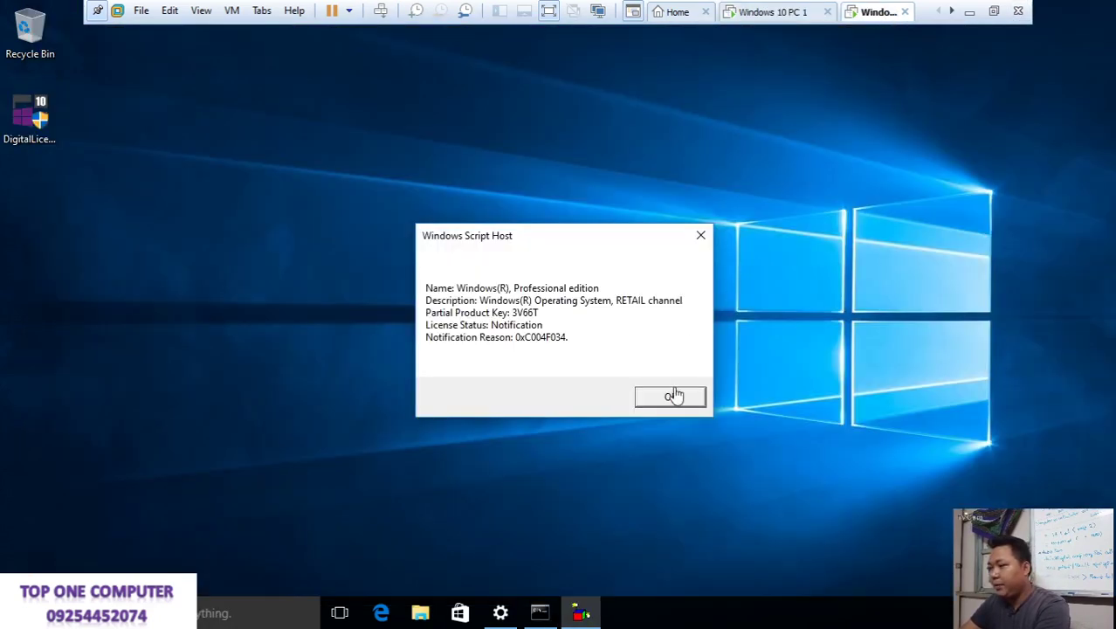
click(701, 237)
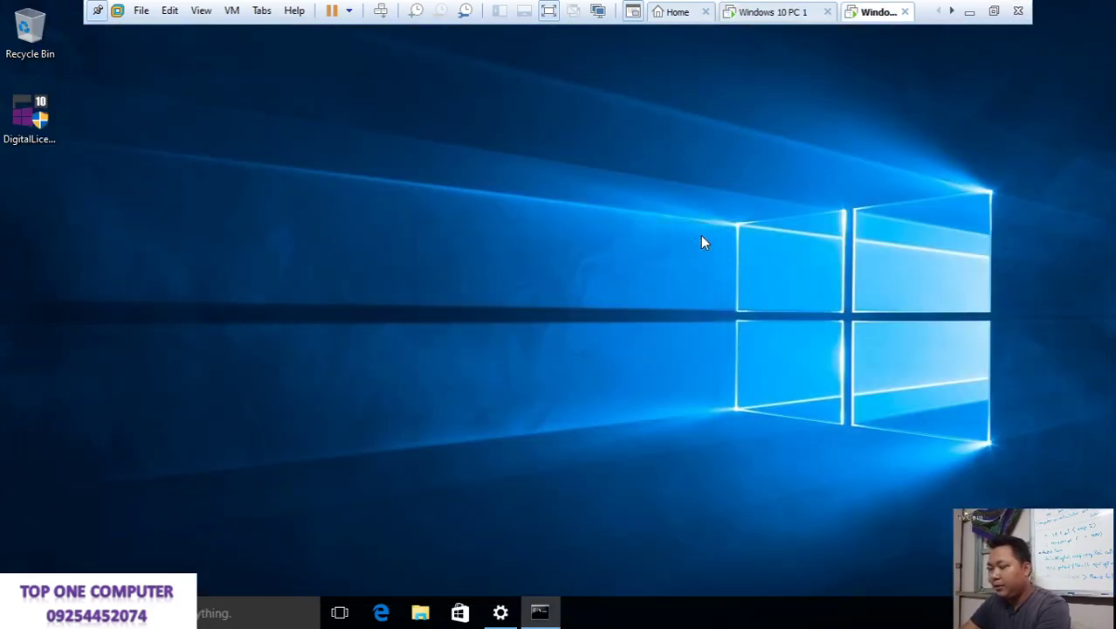
click(539, 611)
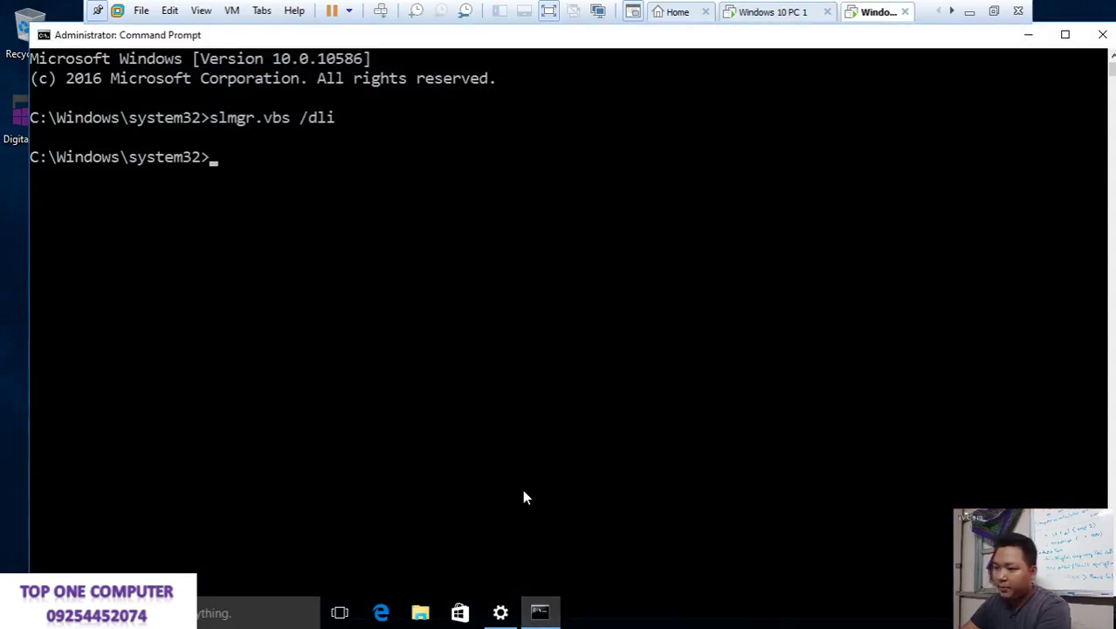
text(s)
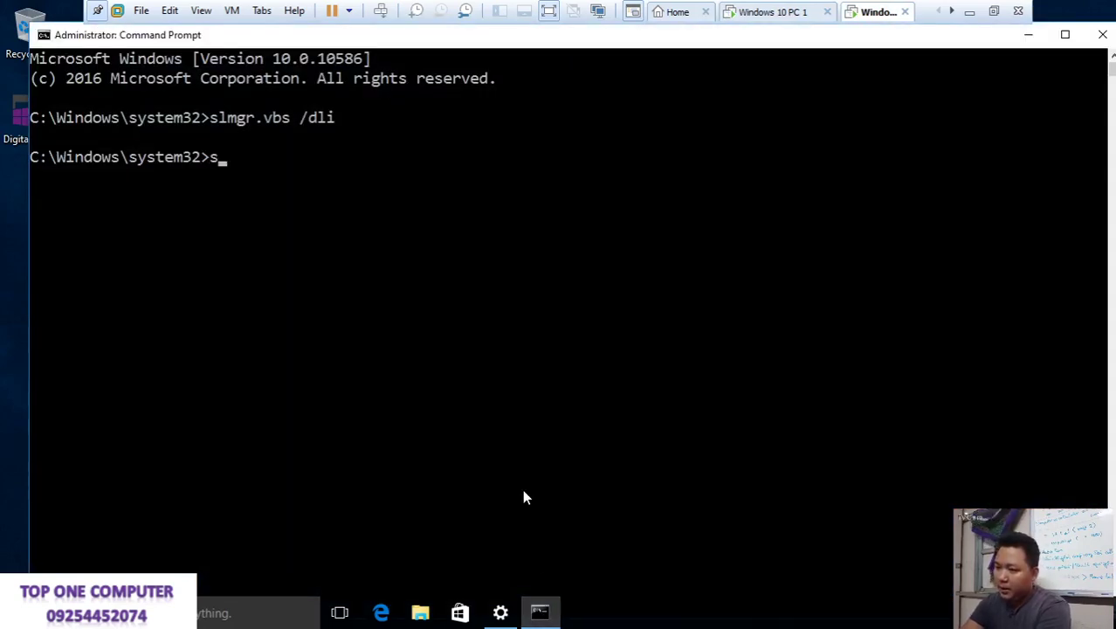
text(lmgr)
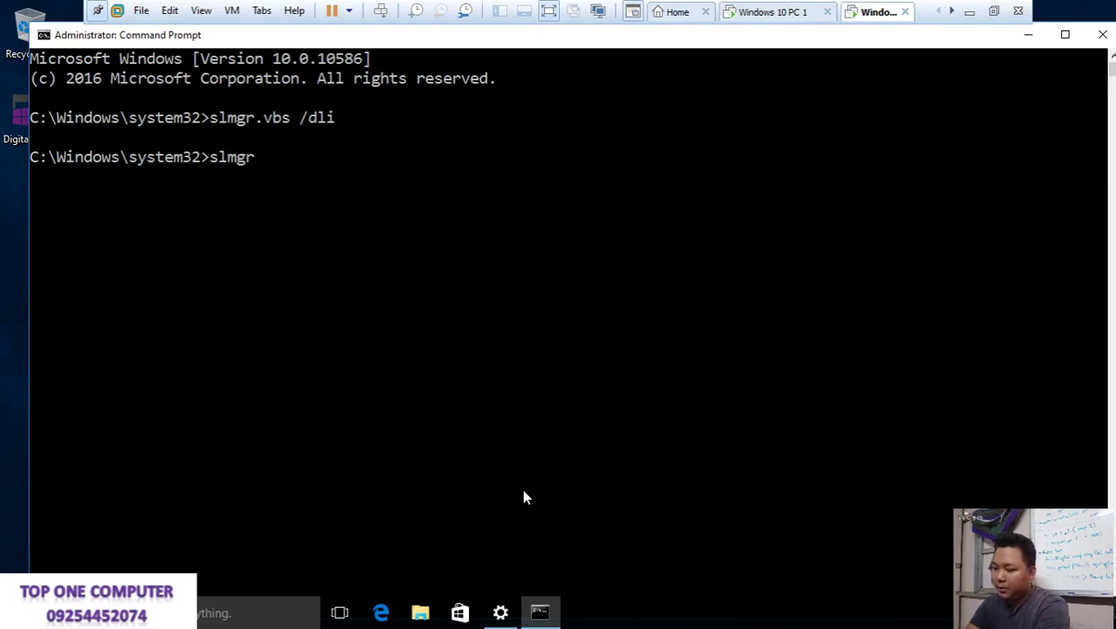
text(./xpr)
key(Return)
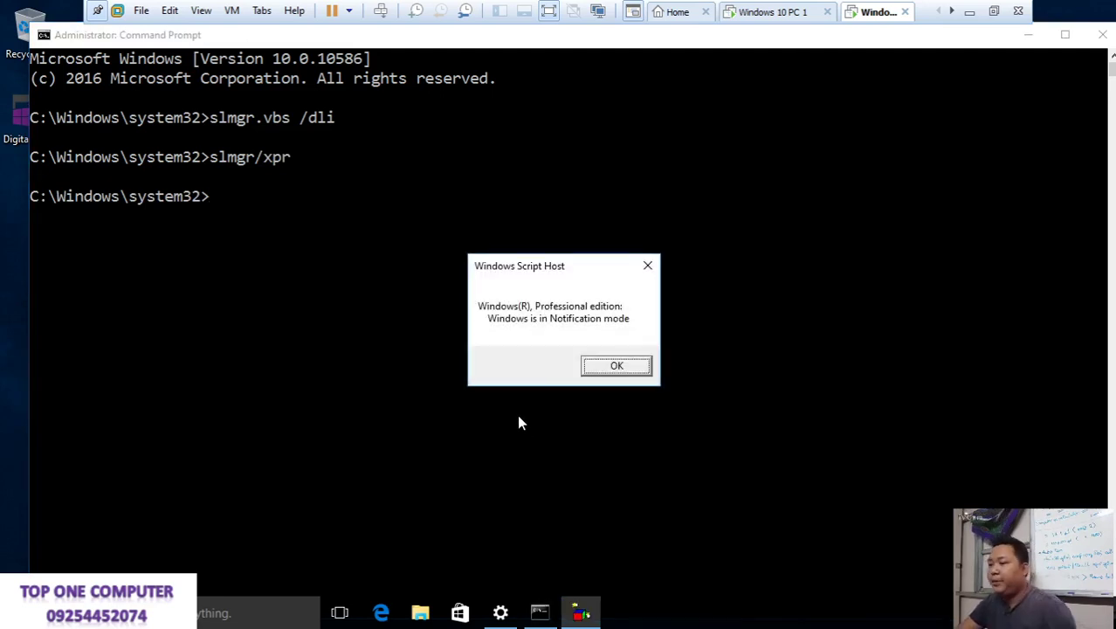
click(598, 373)
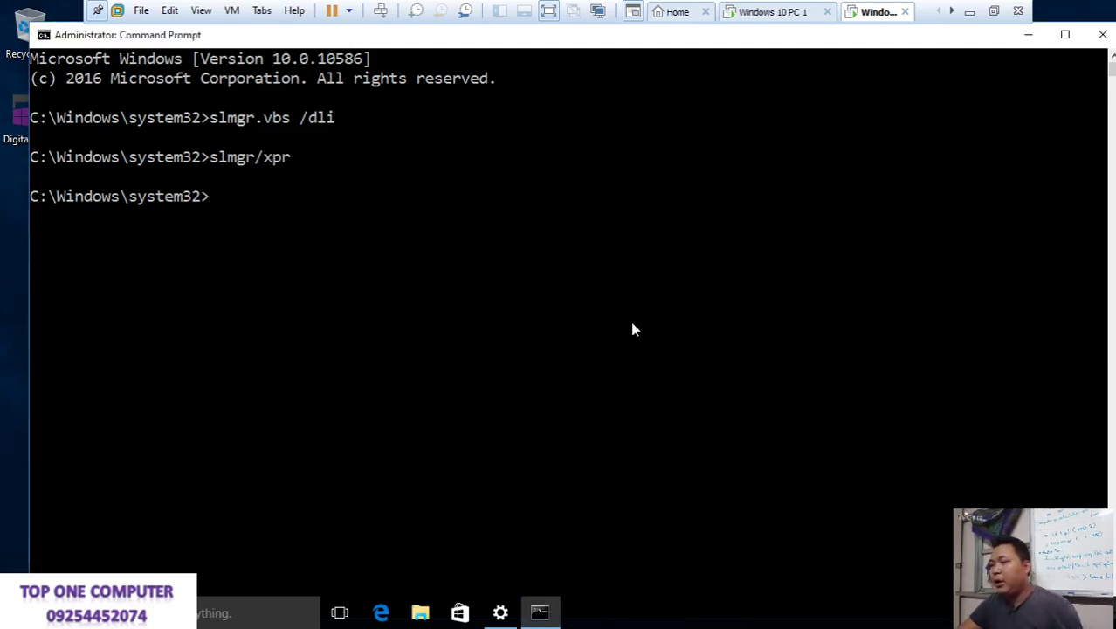
Step: Close the Command Prompt windows on the second virtual machine and on Windows 10 PC 1
click(1103, 35)
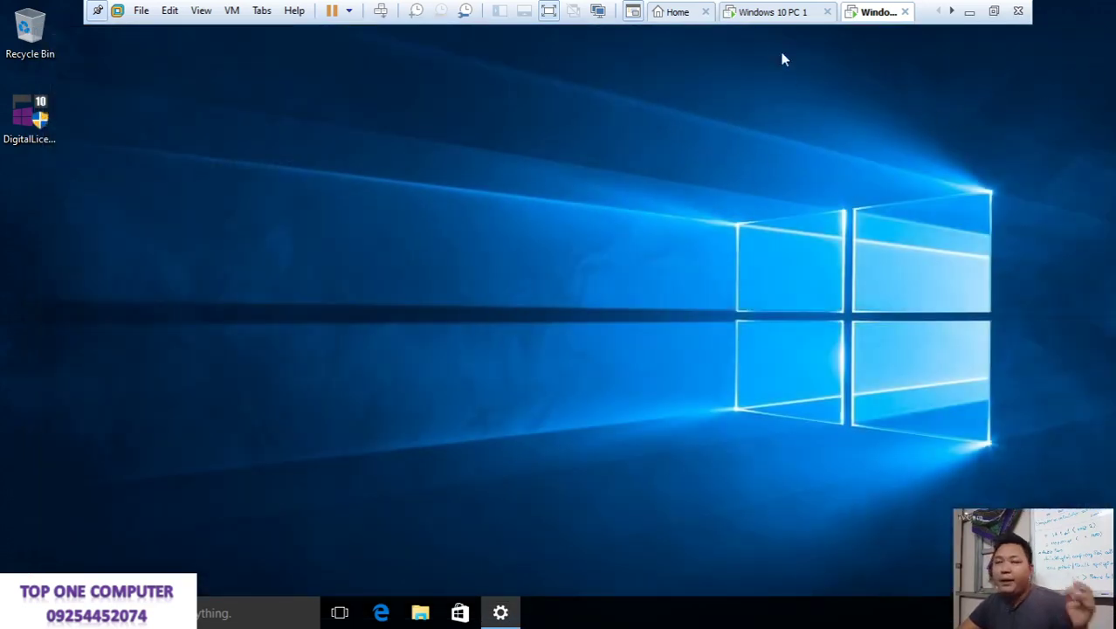
click(776, 14)
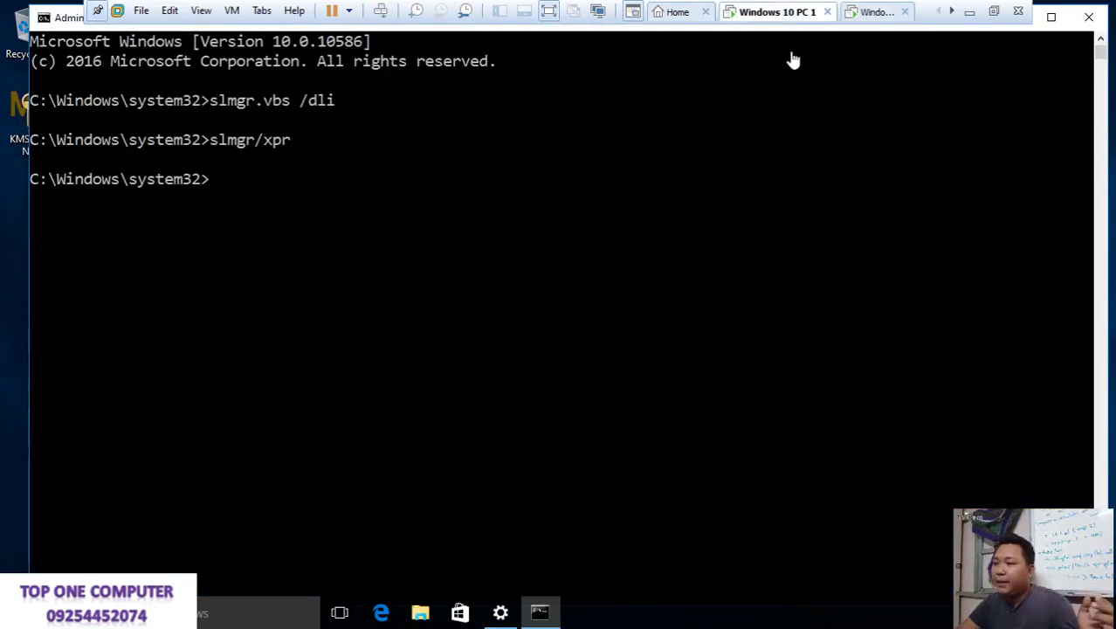
click(1089, 17)
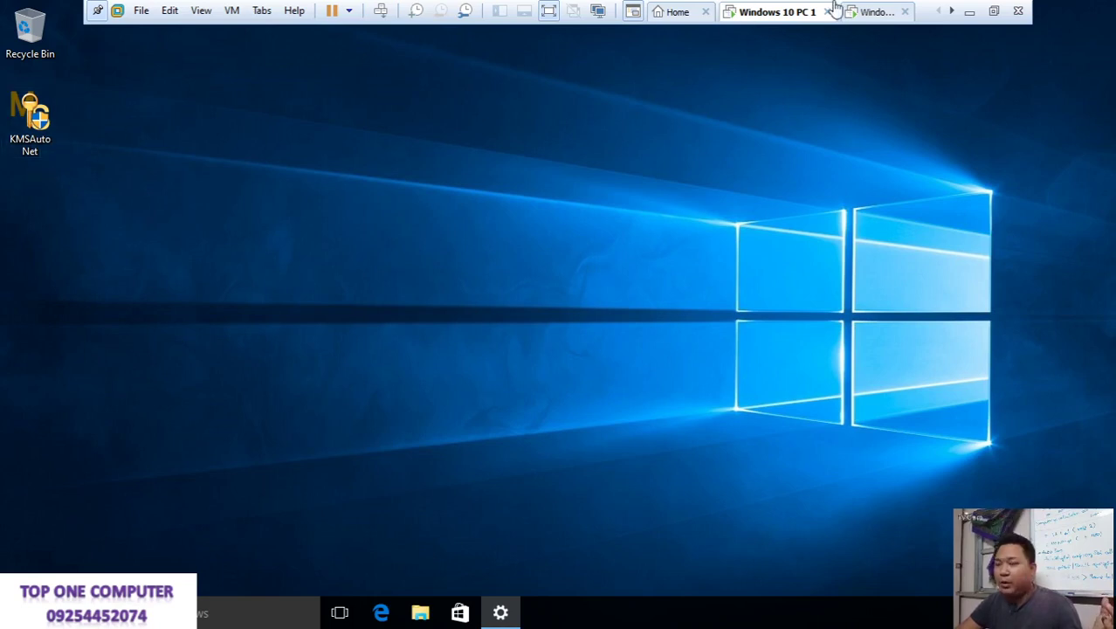
click(866, 16)
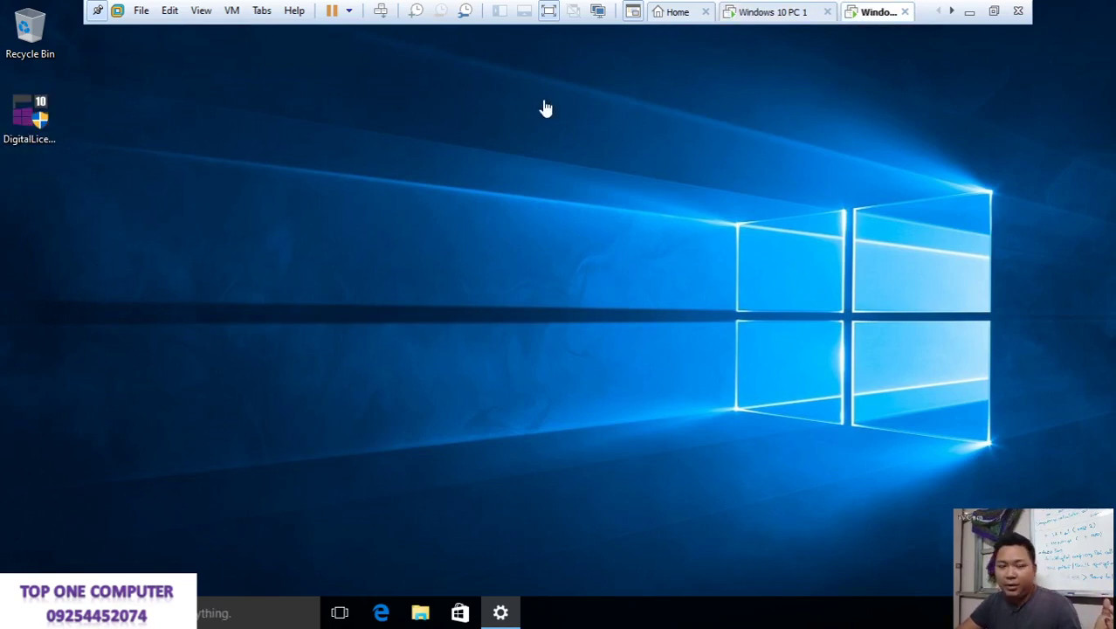
click(756, 16)
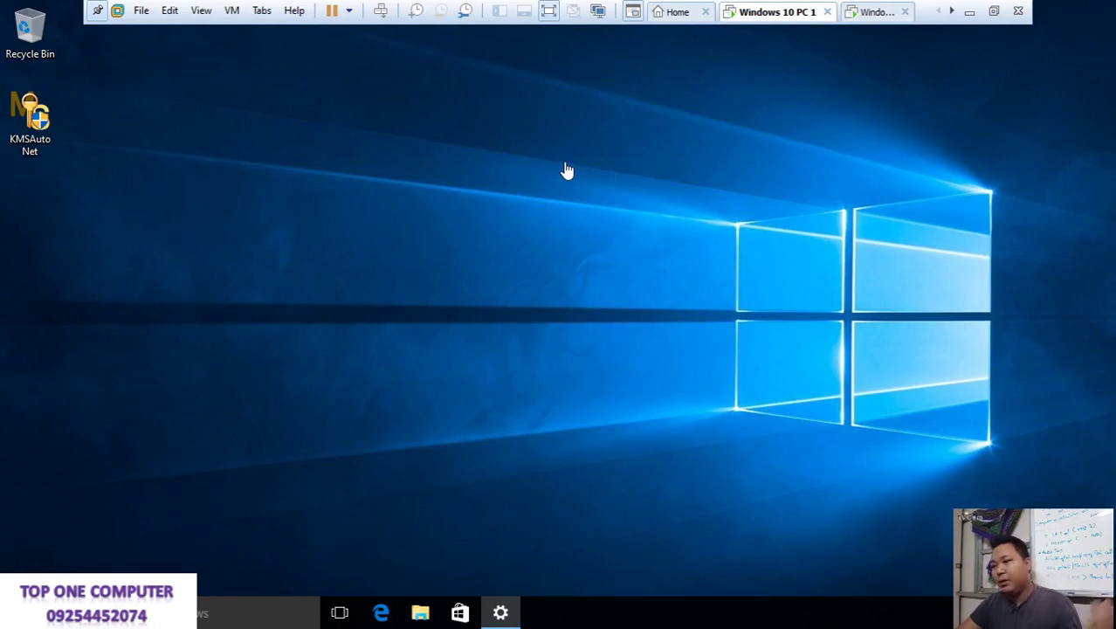
right_click(27, 137)
click(635, 342)
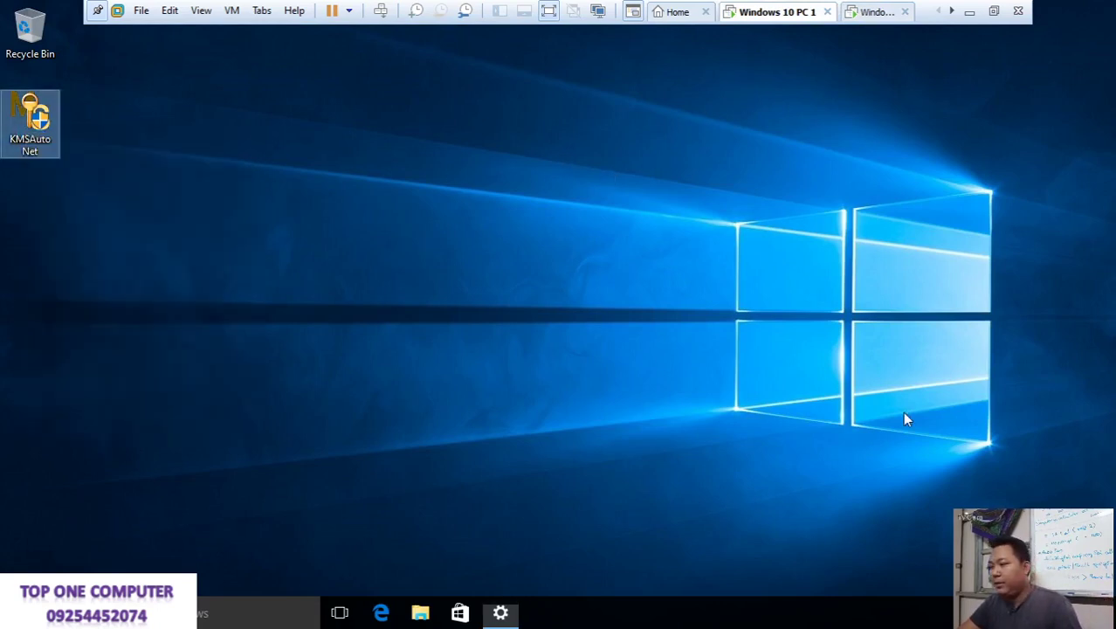
click(257, 612)
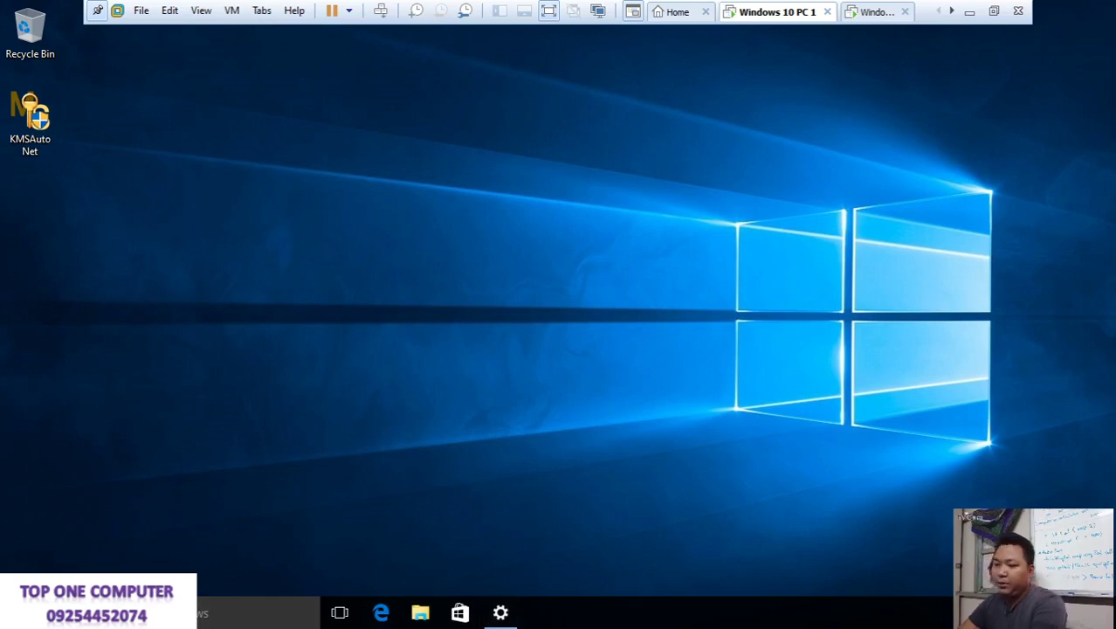
Step: Turn off Real-time protection in the Windows Defender settings and close Settings
text(defender)
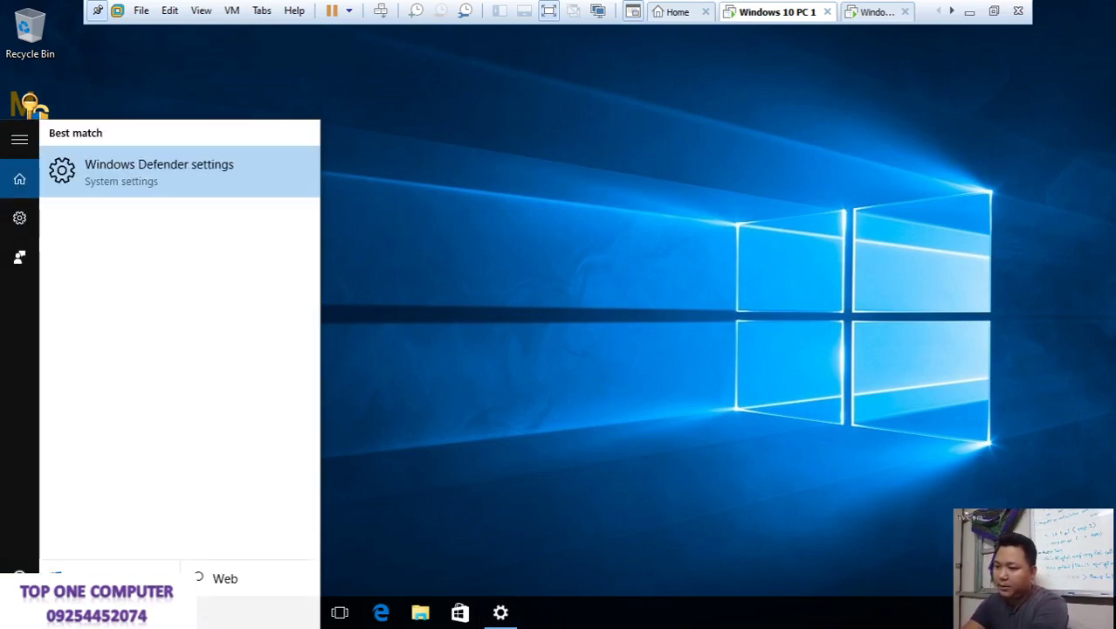
key(Return)
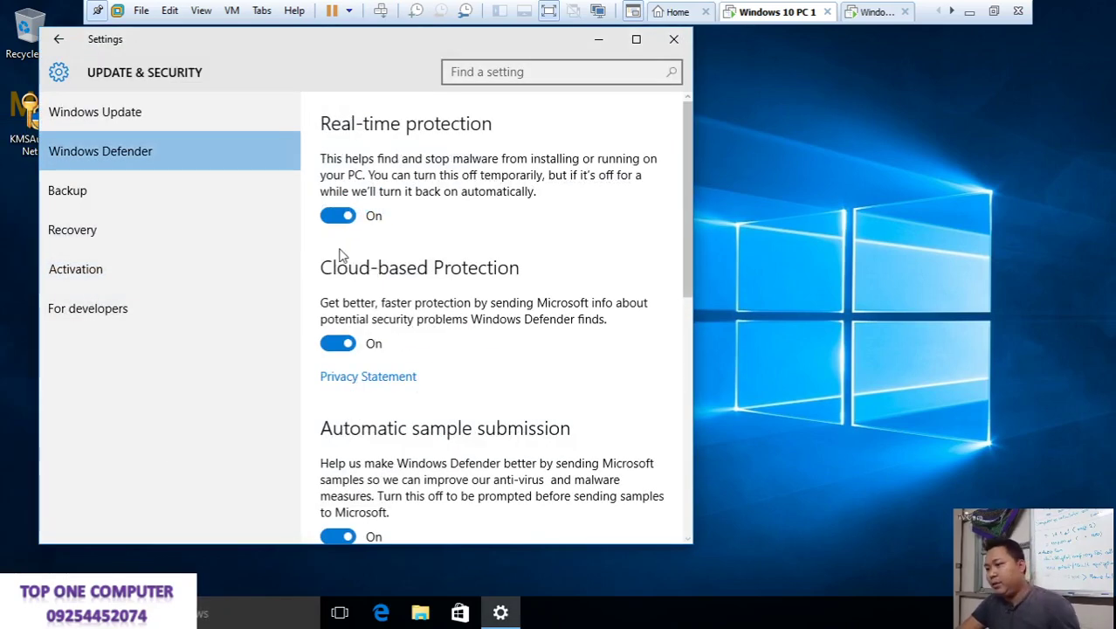
click(337, 216)
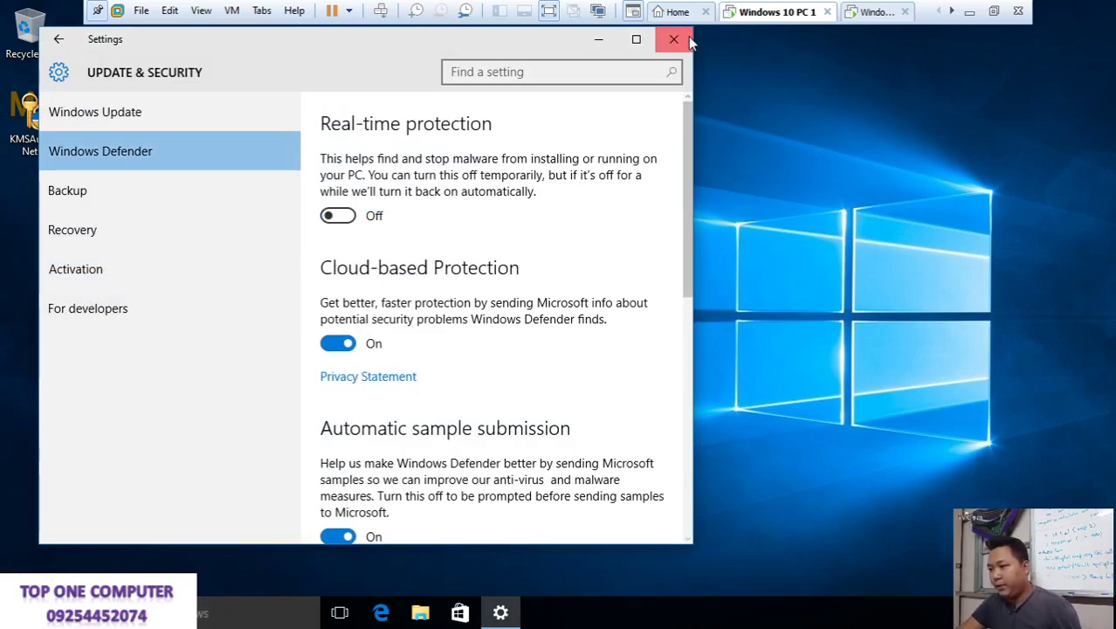
click(688, 36)
Step: Launch KMSAuto Net from the desktop, allow it to make changes to the PC, and dismiss its ReadMe
double_click(45, 137)
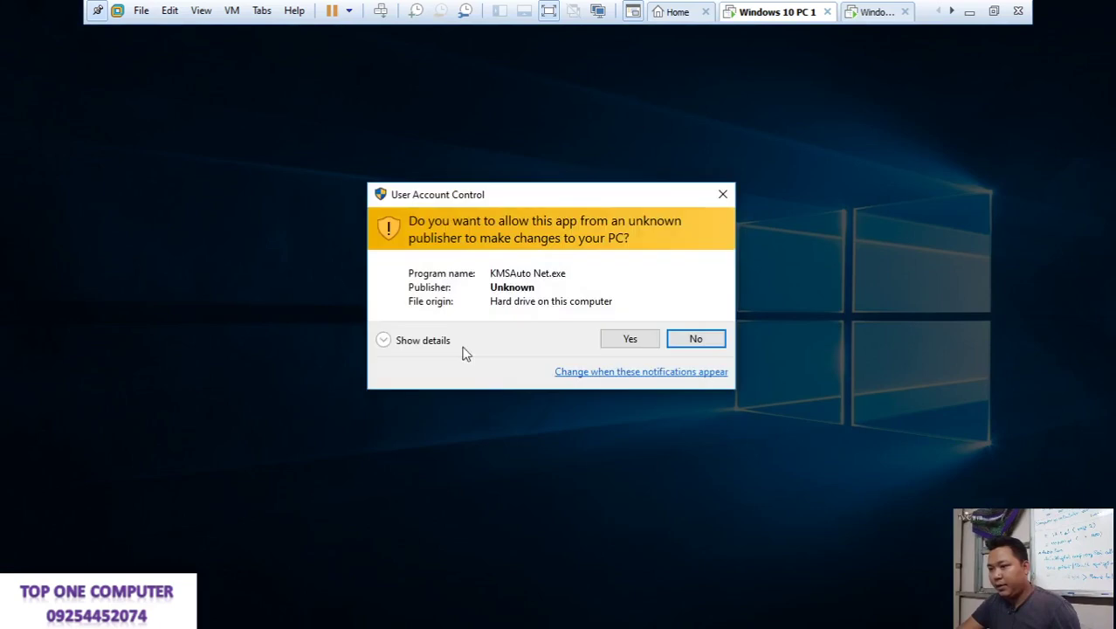
click(643, 344)
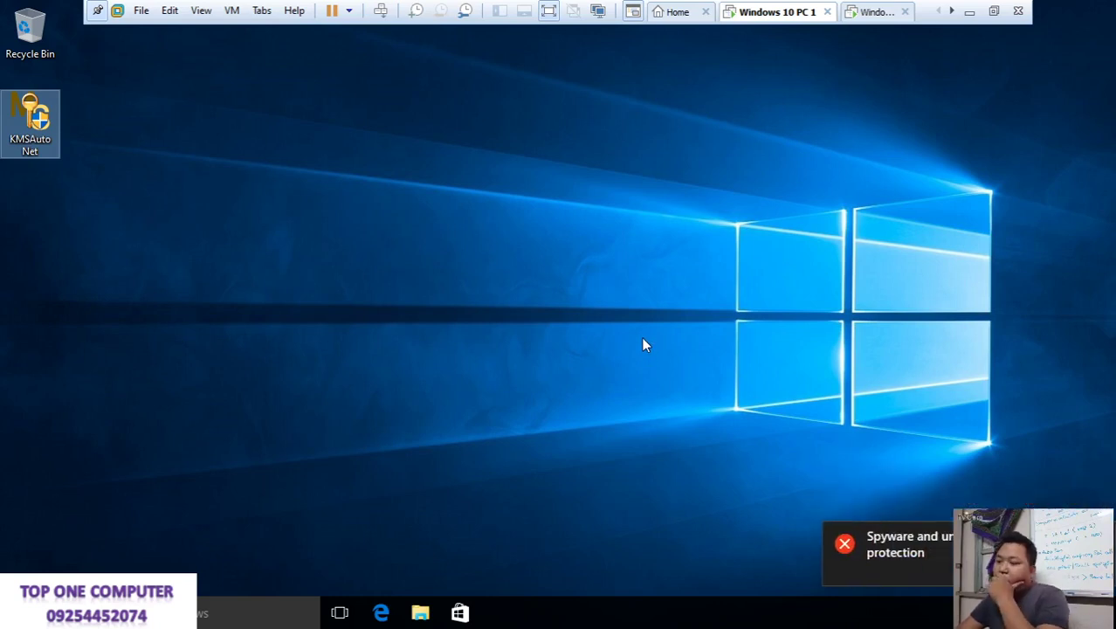
right_click(585, 263)
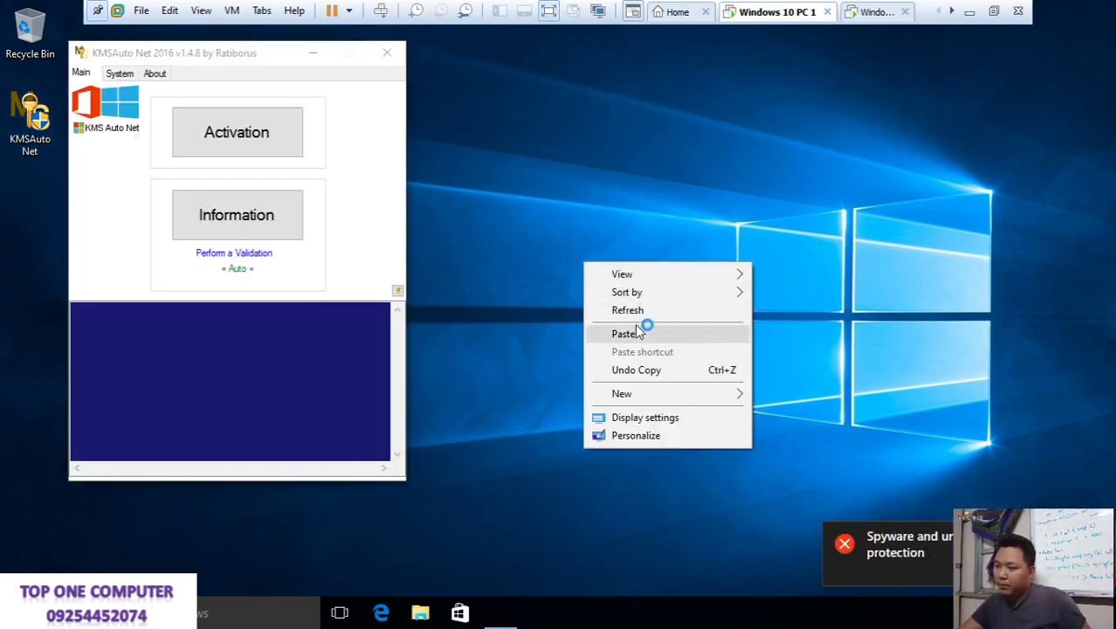
click(641, 311)
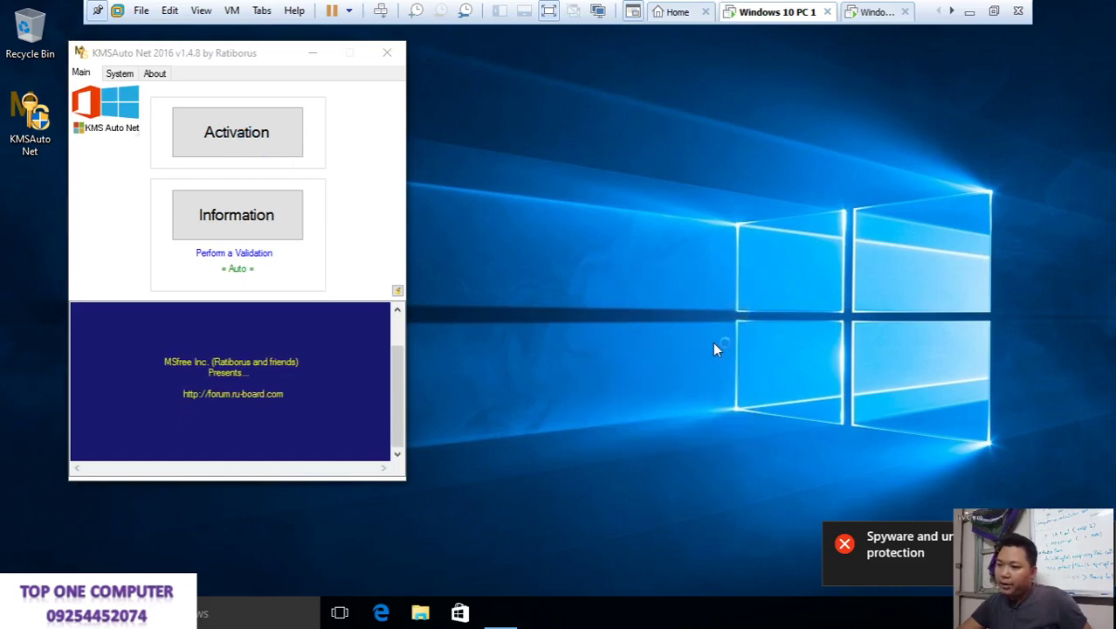
right_click(556, 185)
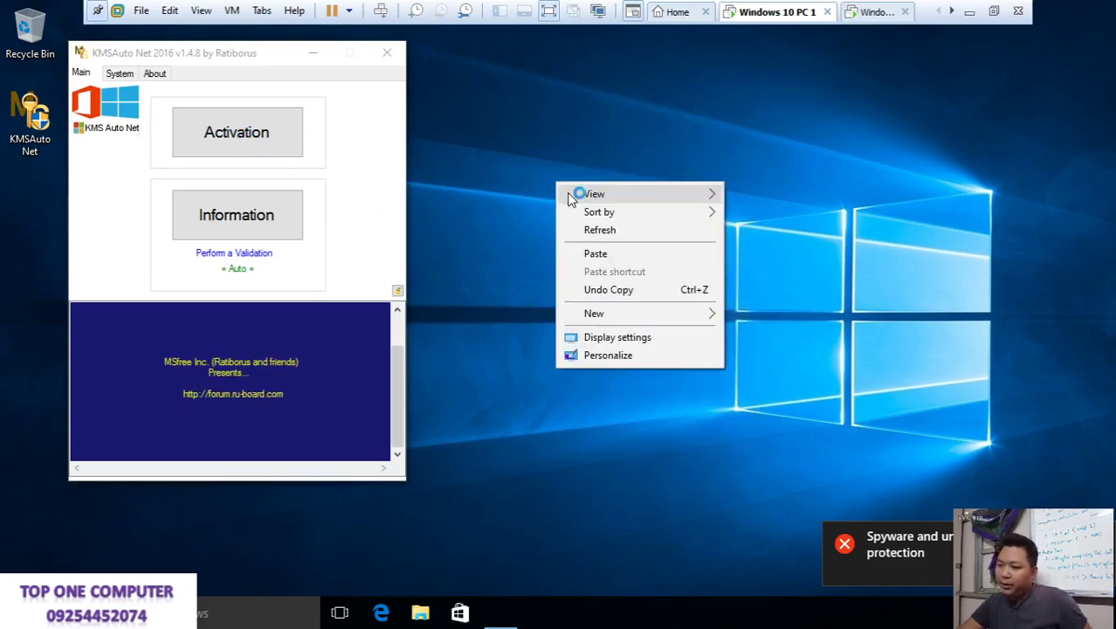
click(602, 236)
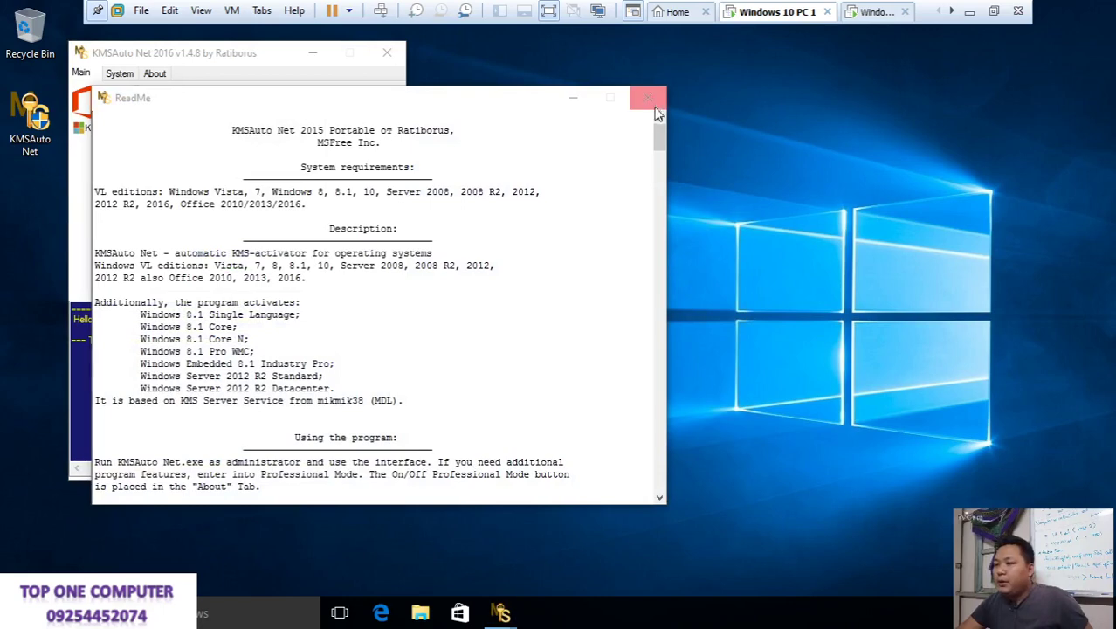
click(647, 97)
Step: Start the Windows activation in KMSAuto Net
click(214, 142)
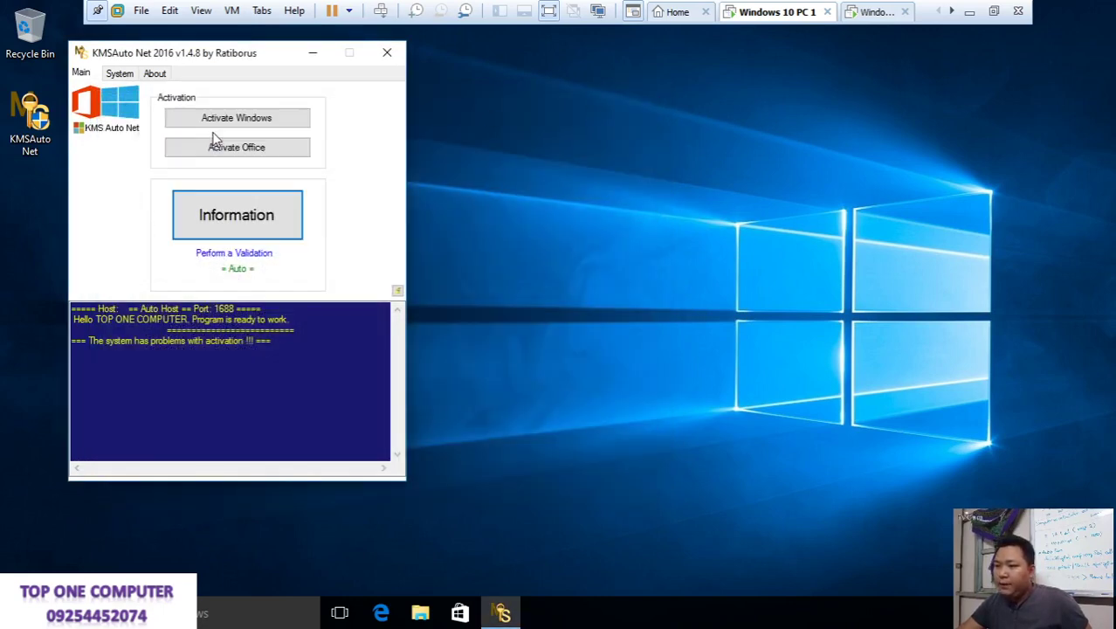
click(284, 122)
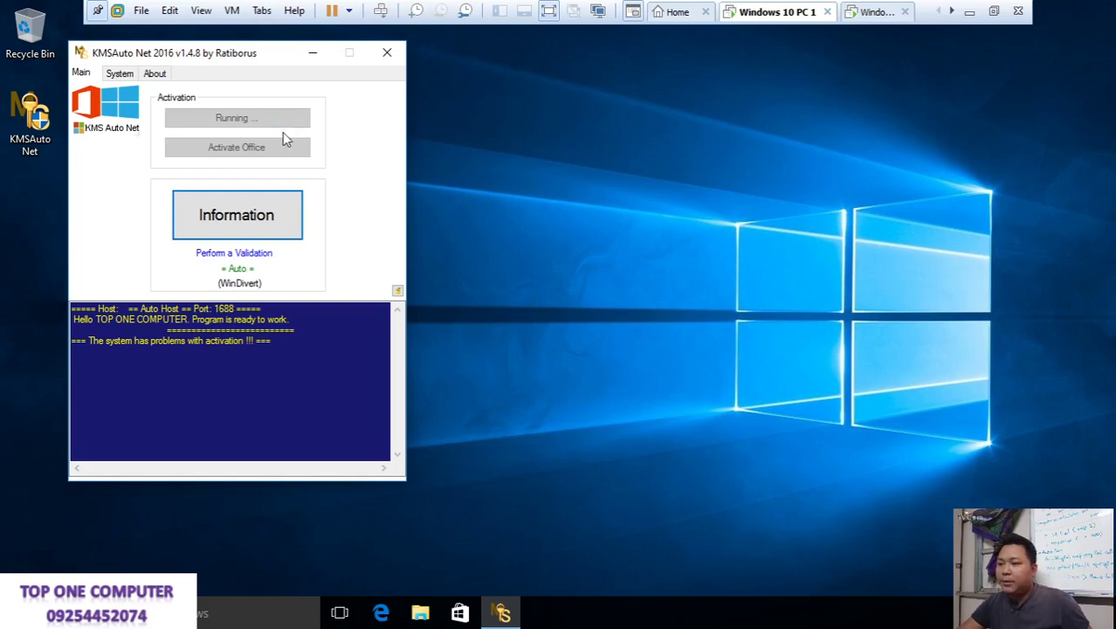
right_click(600, 203)
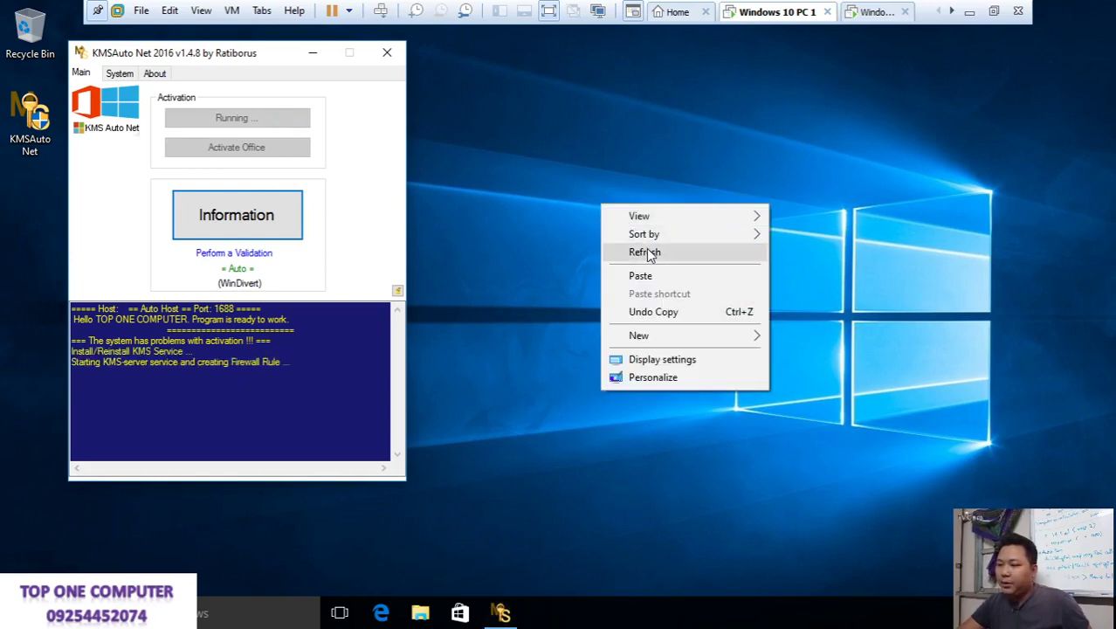
click(644, 253)
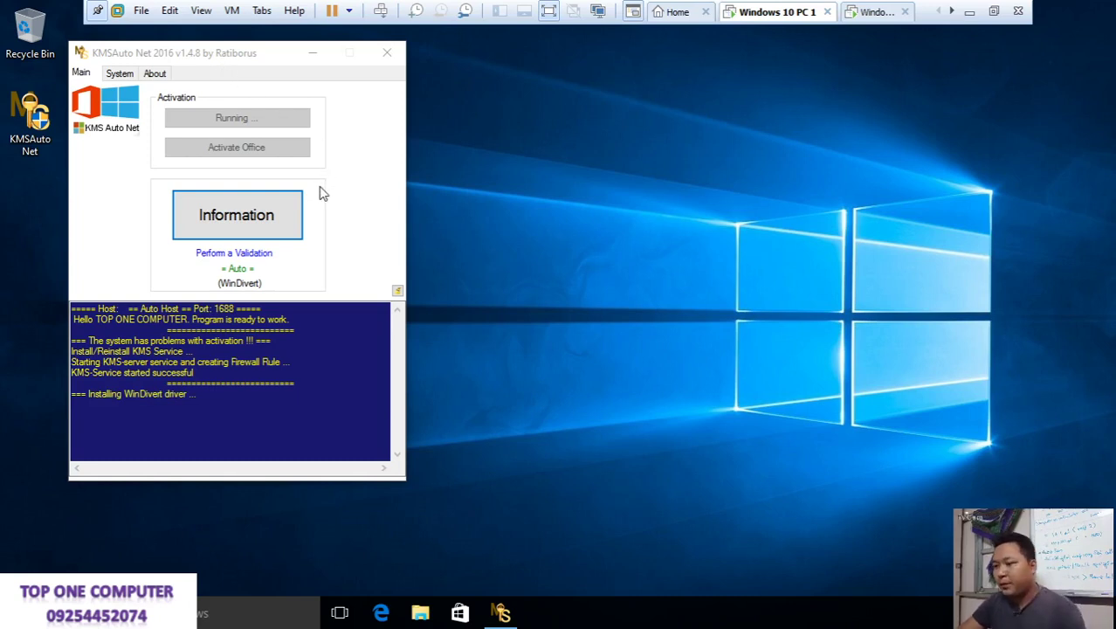
right_click(528, 177)
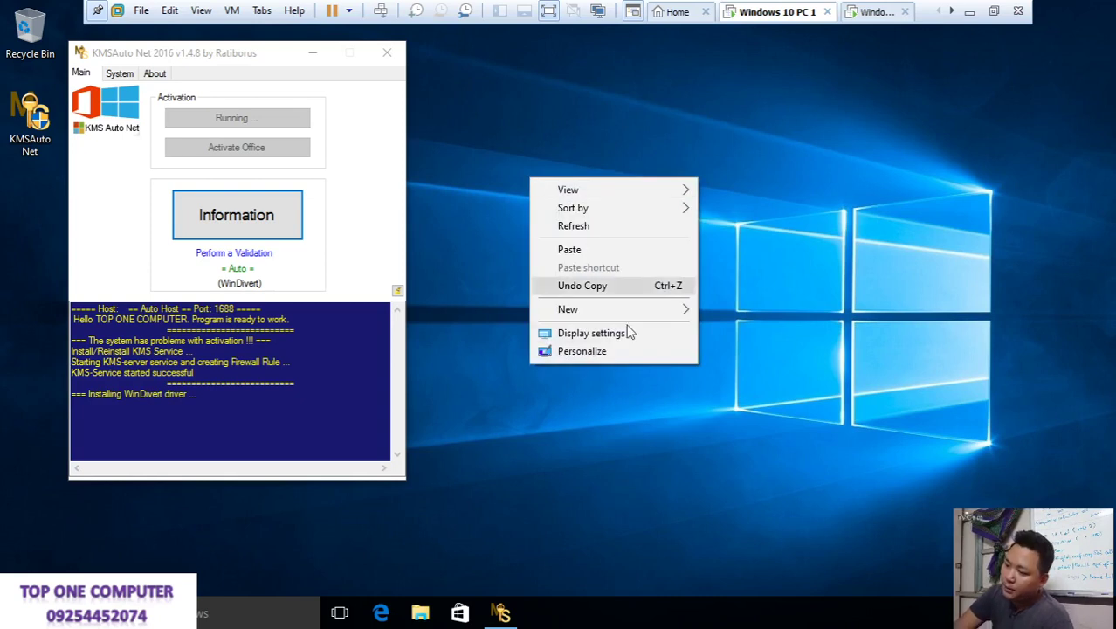
click(631, 353)
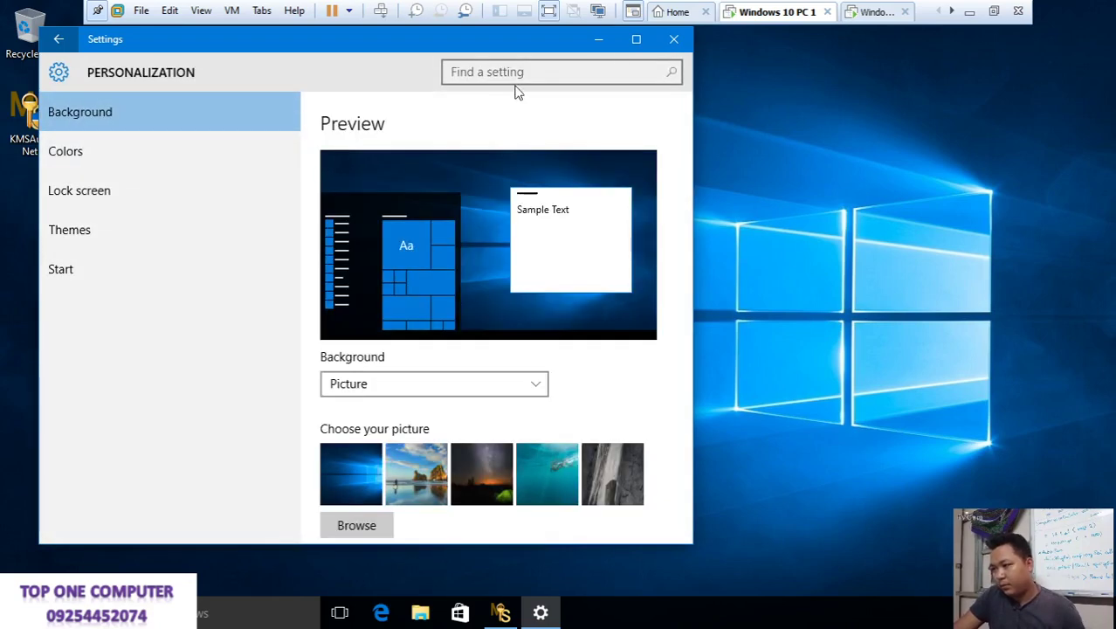
click(673, 38)
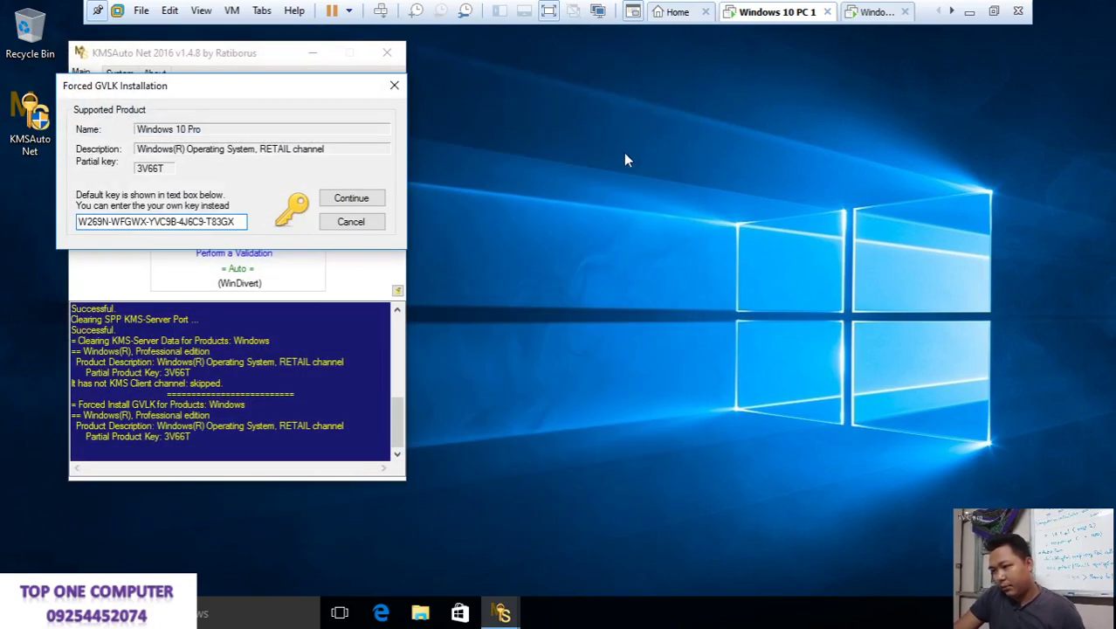
Step: Continue the GVLK installation with the default key, decline the Task Scheduler reactivation task, and minimize KMSAuto Net
click(373, 201)
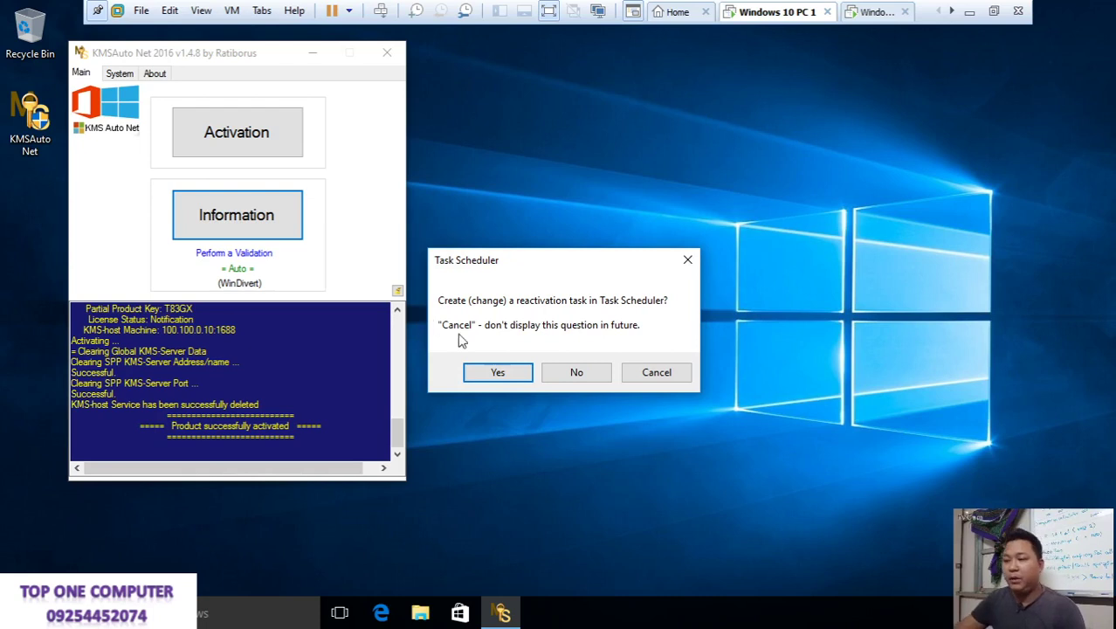
click(576, 373)
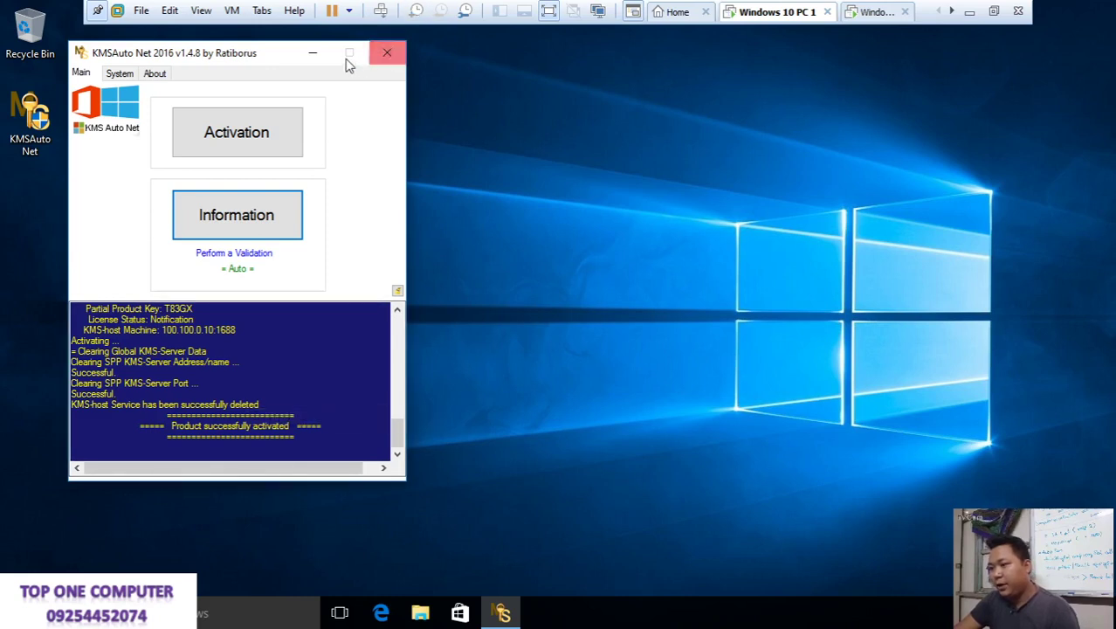
click(316, 52)
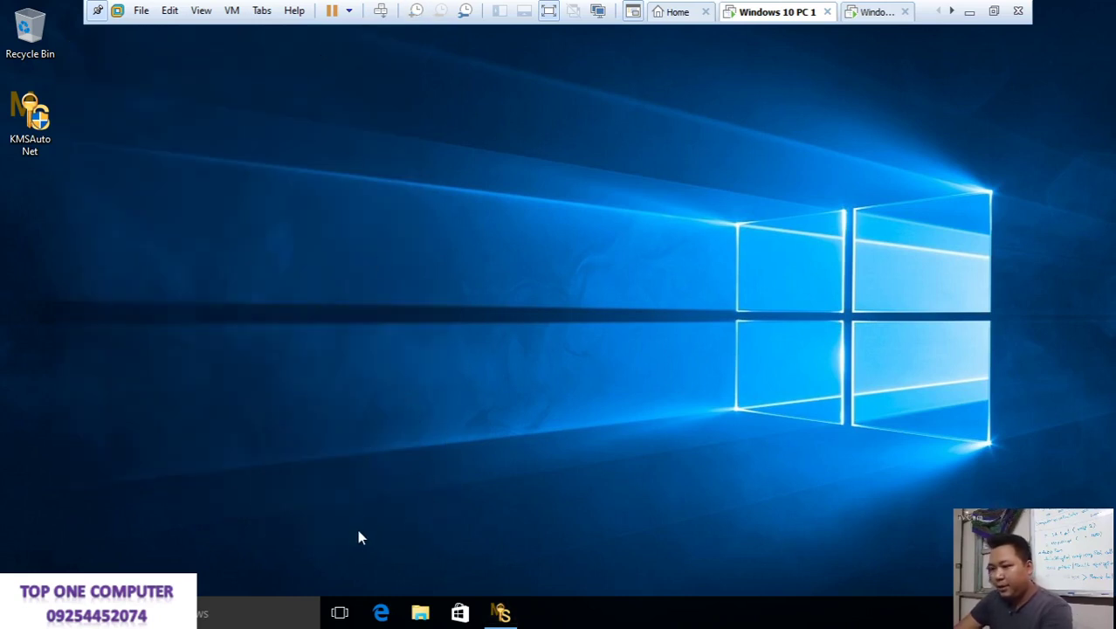
Step: Open the Activation settings and examine the Windows edition and activation status
key(super)
text(ac)
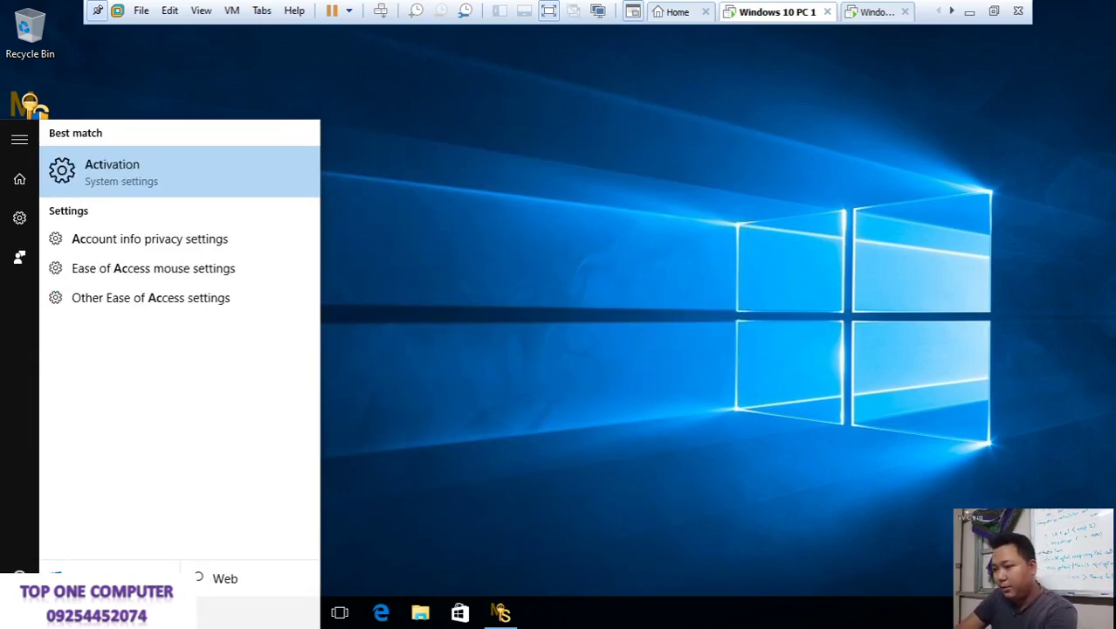
key(Return)
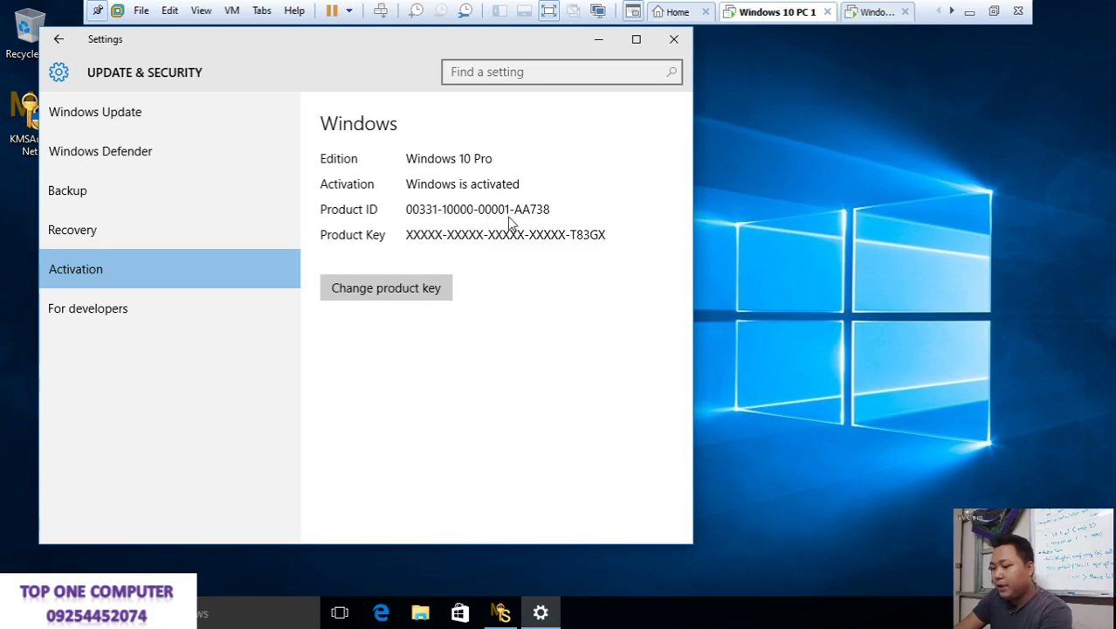
key(super+r)
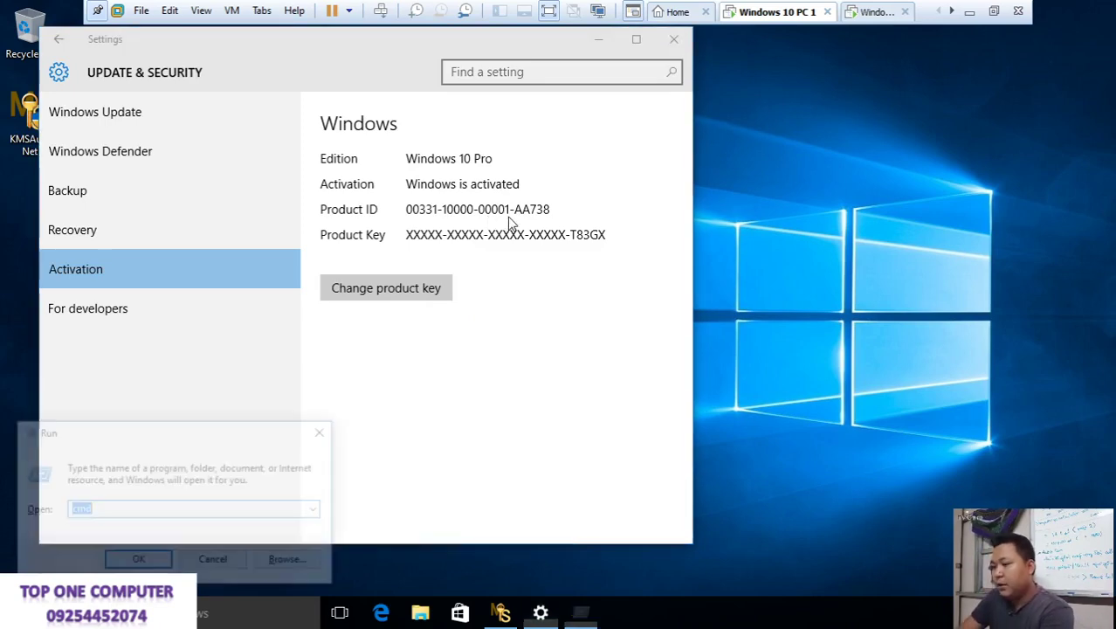
text(cmd)
key(Return)
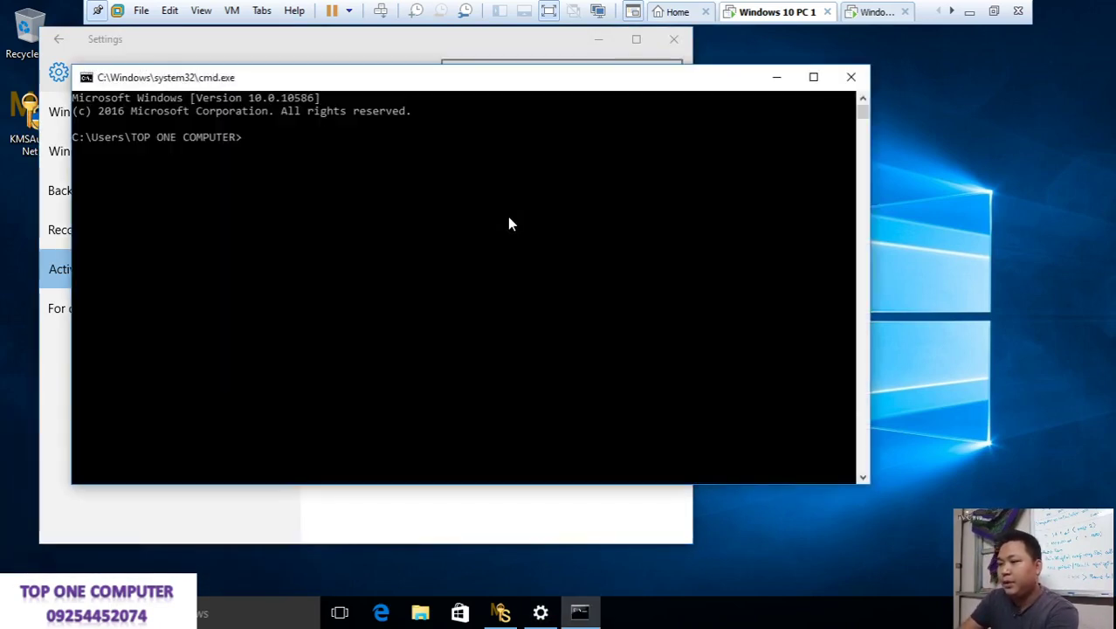
click(845, 78)
Step: Open Command Prompt as administrator and allow it to make changes to the PC
key(super)
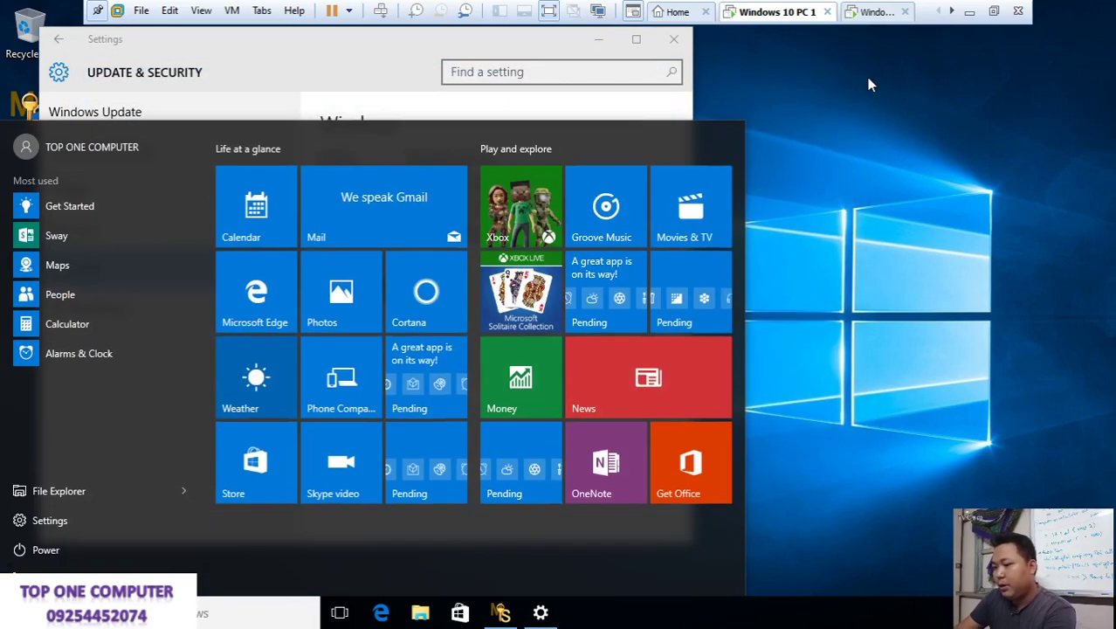
text(cmd)
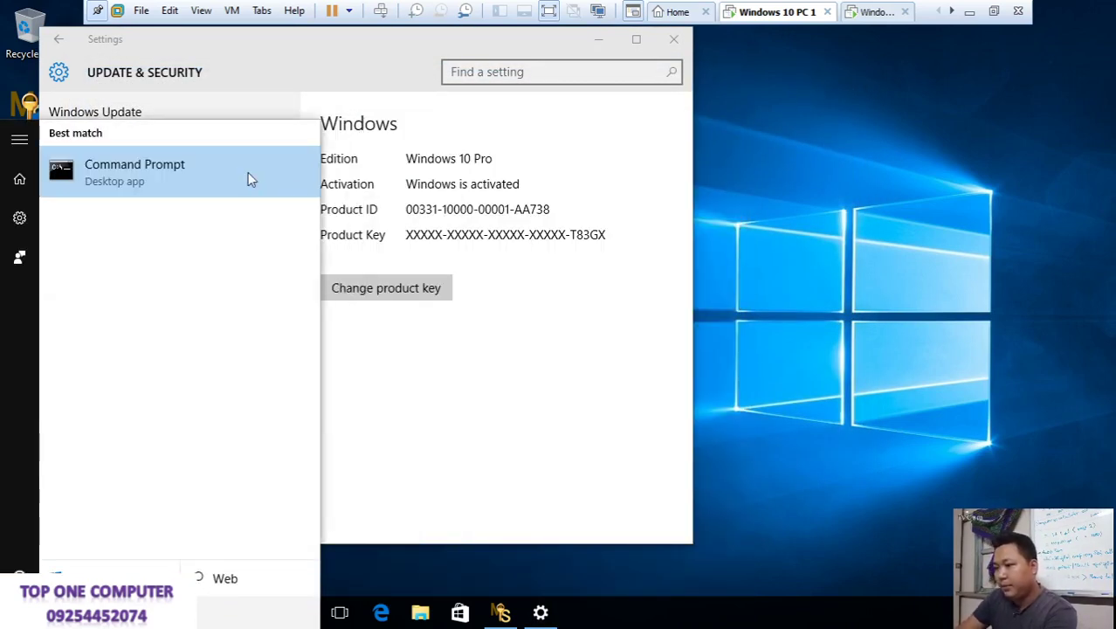
right_click(240, 170)
click(249, 187)
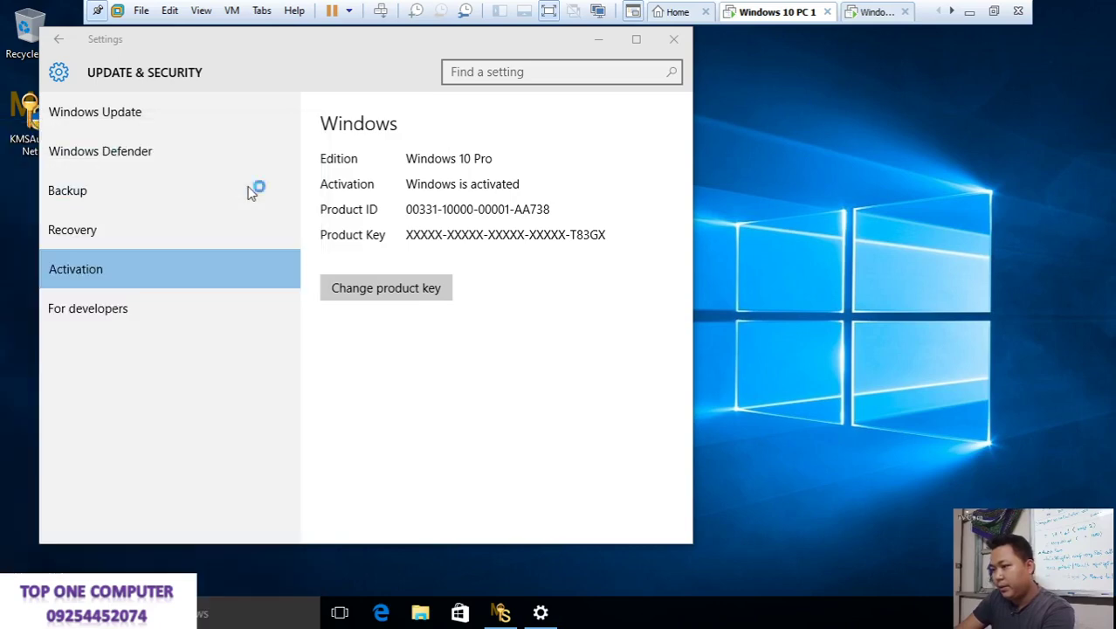
click(631, 335)
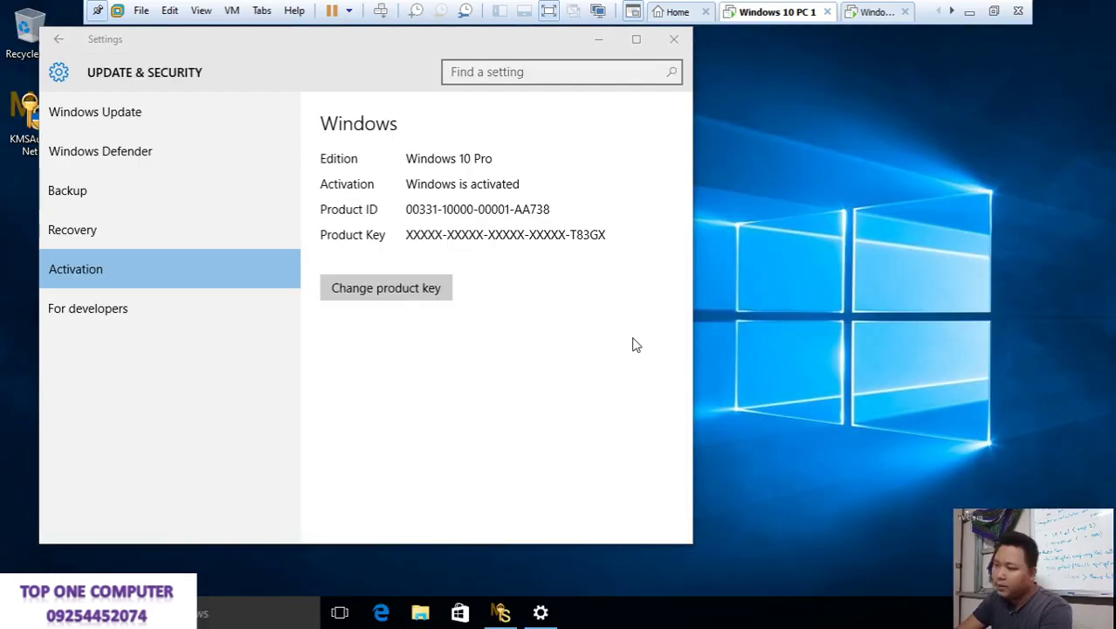
click(632, 338)
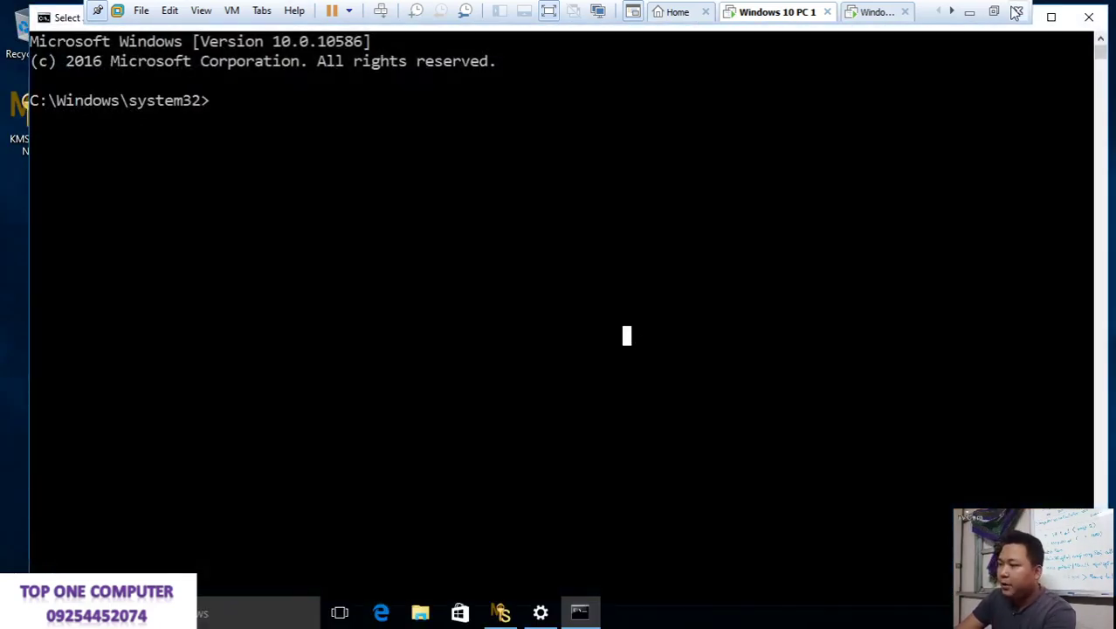
Step: Run slmgr.vbs /dli, examine the license channel, status and volume activation expiration, and dismiss the report
text(slmgr)
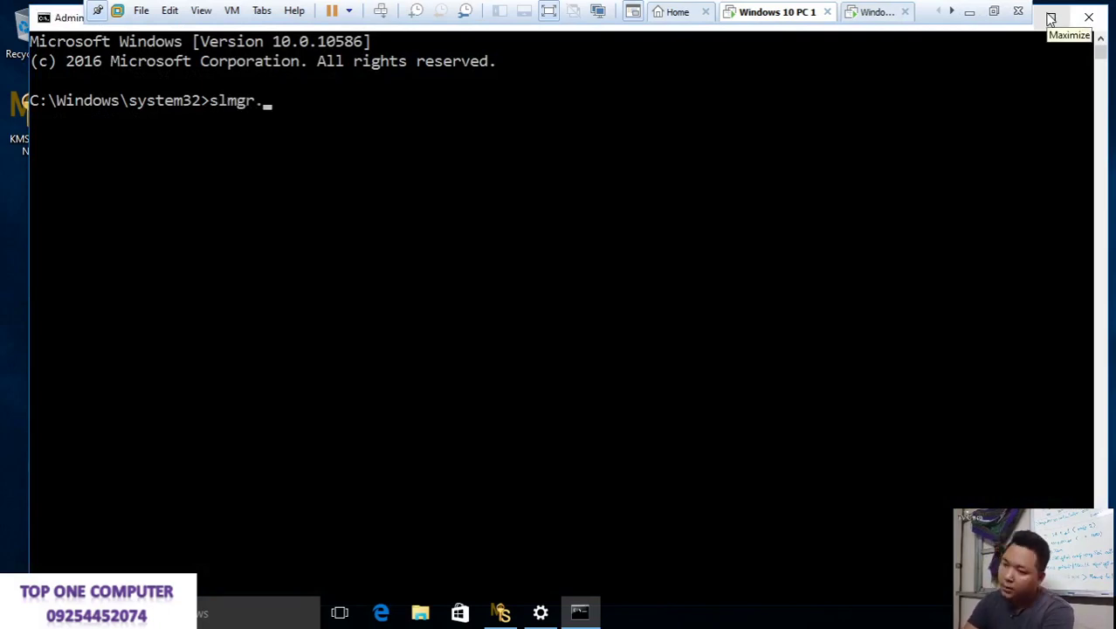
text(.vbs /)
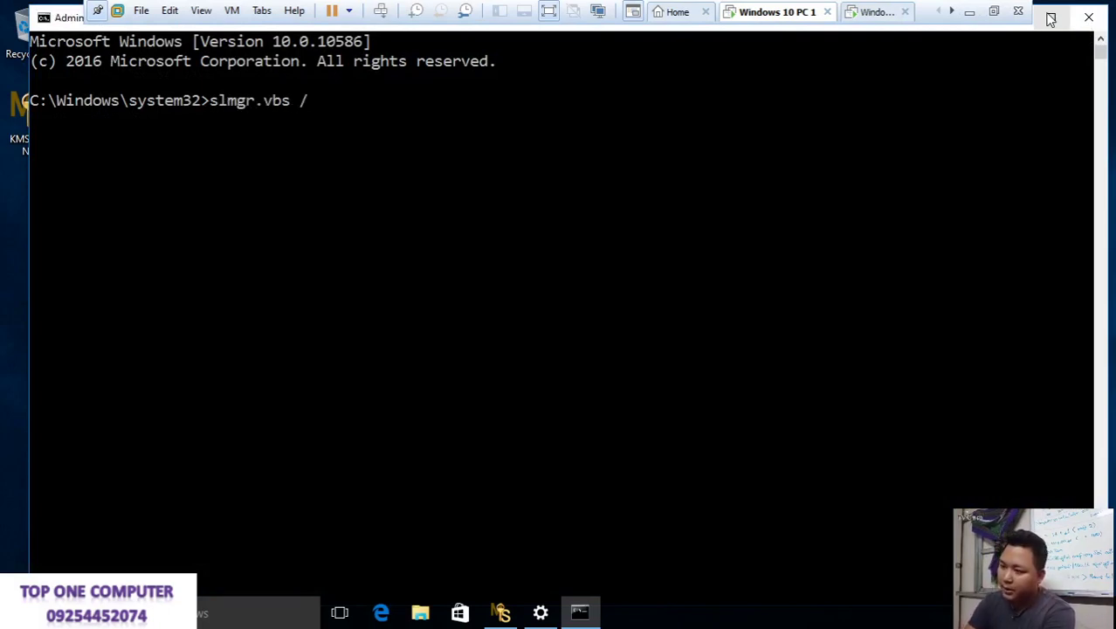
text(dli)
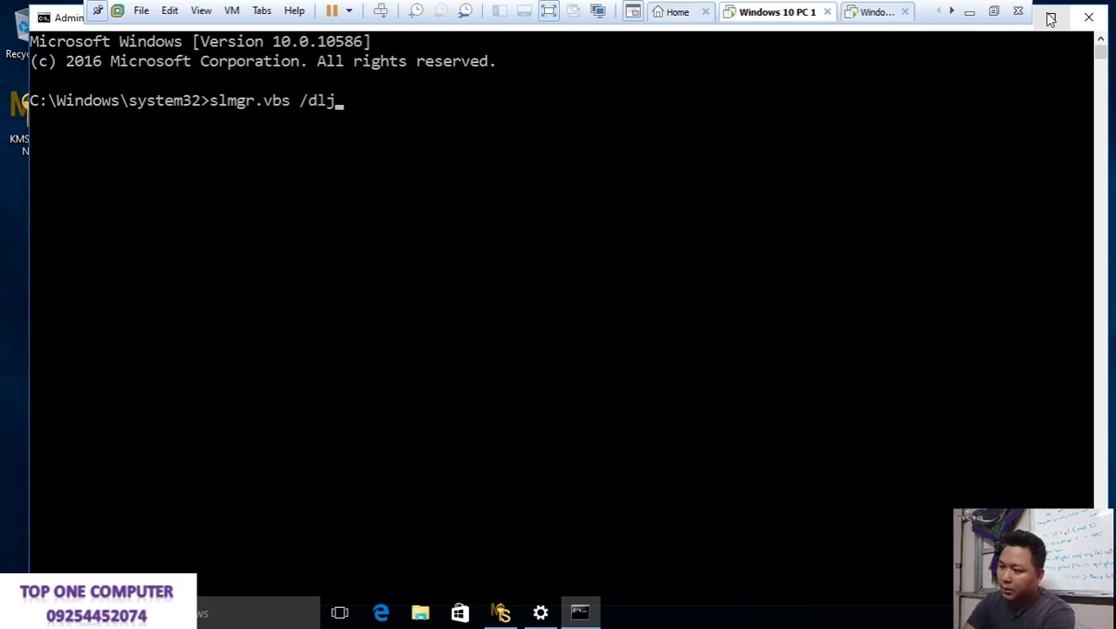
key(Return)
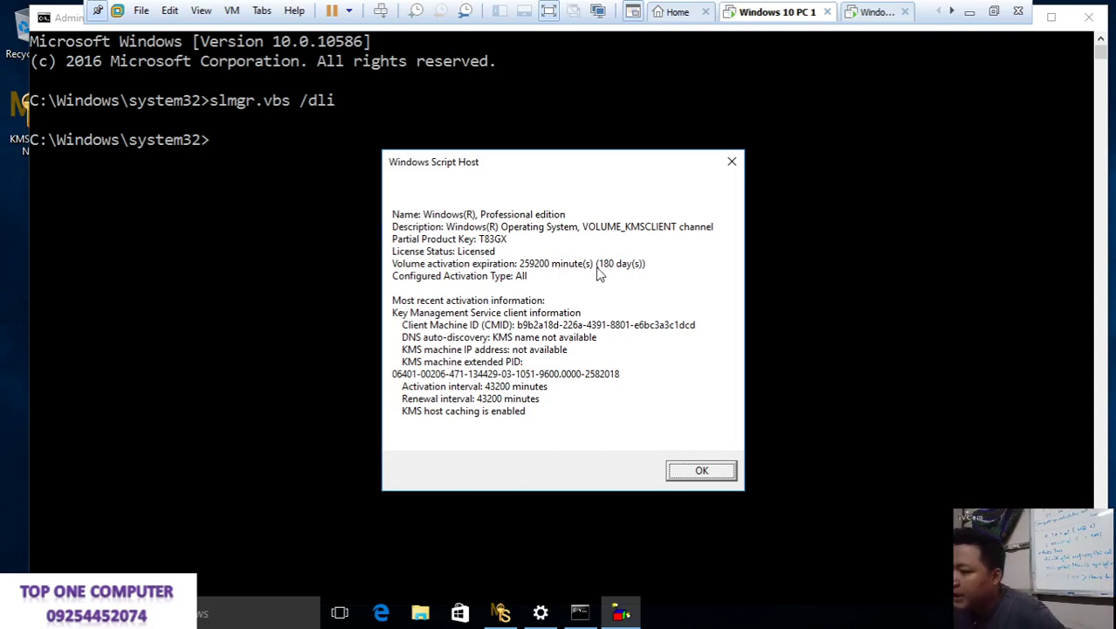
click(731, 162)
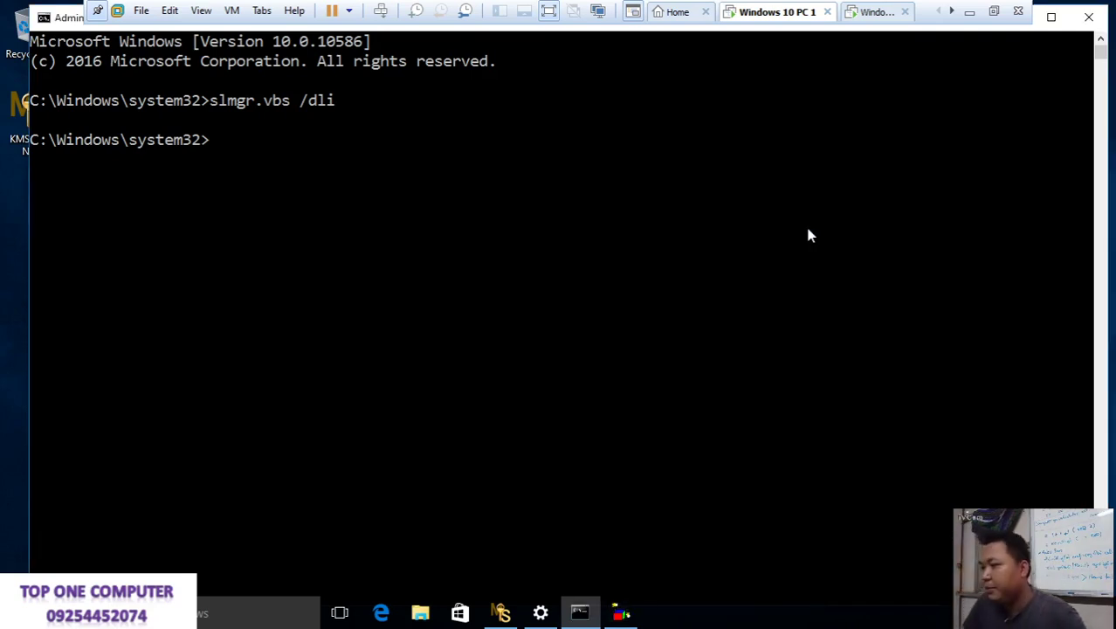
Step: Run slmgr/xpr, examine the date on which the volume activation ends, and dismiss the report
key(Up)
key(BackSpace)
key(BackSpace)
key(BackSpace)
key(BackSpace)
key(BackSpace)
key(BackSpace)
key(BackSpace)
key(BackSpace)
key(BackSpace)
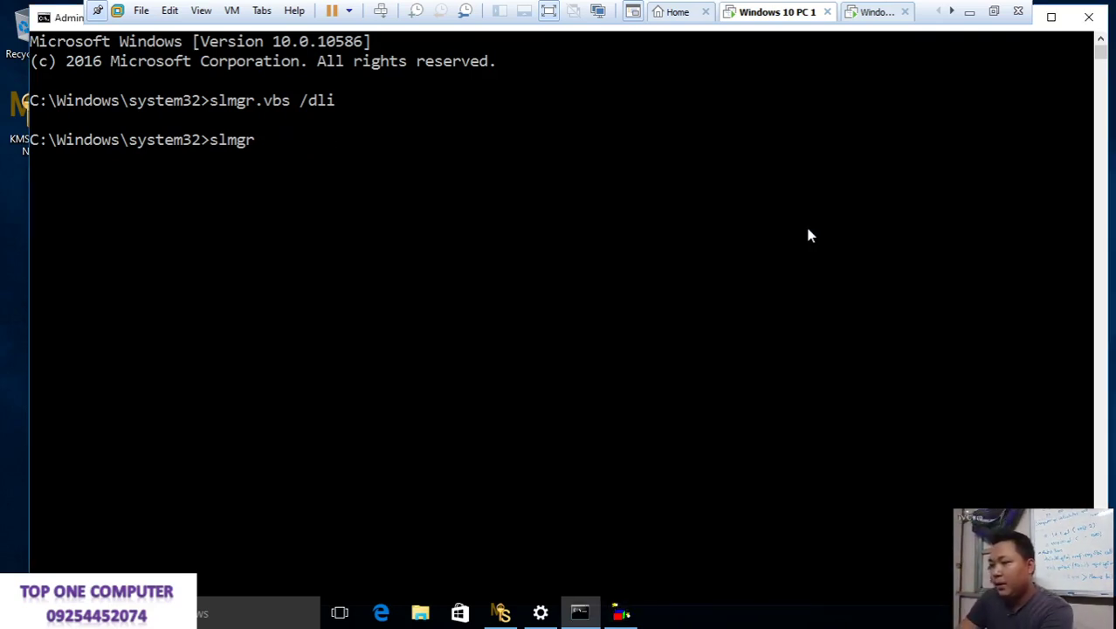
text(/xpr)
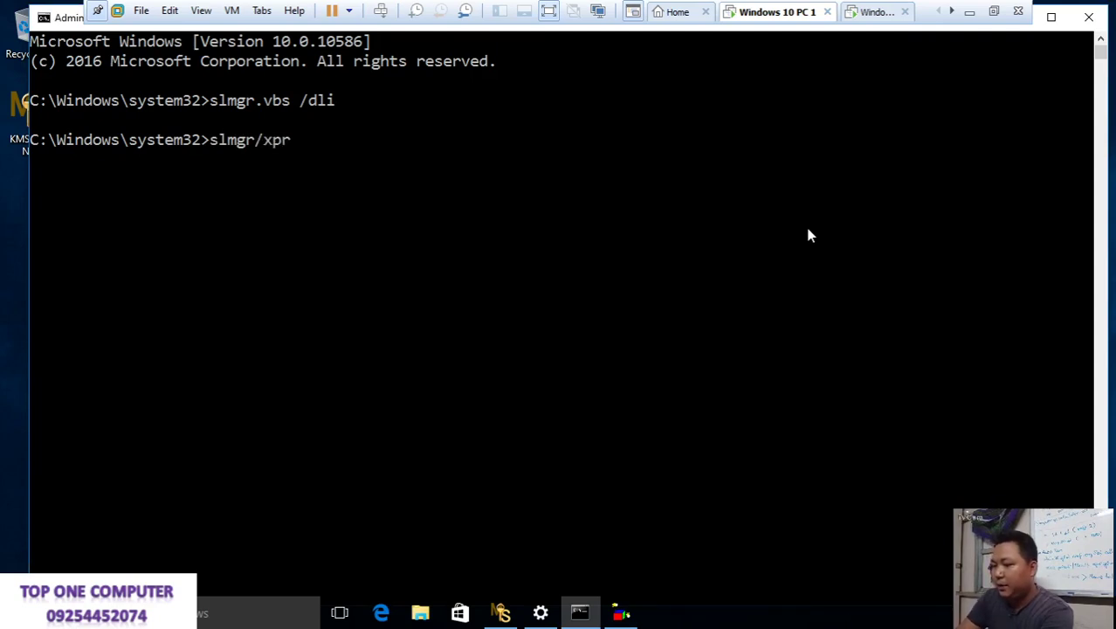
key(Return)
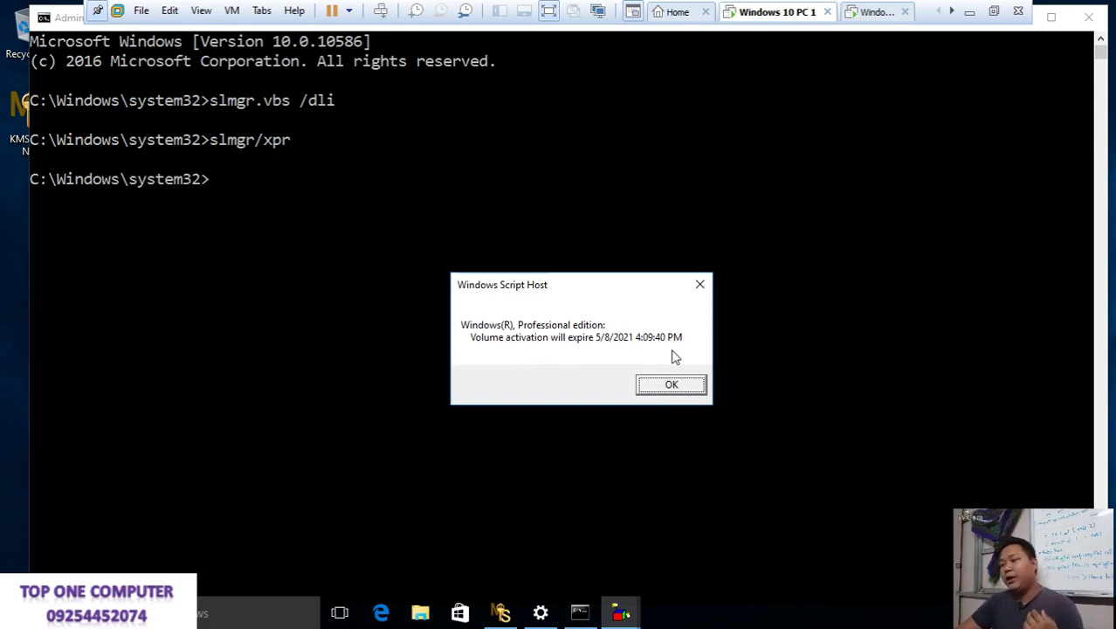
click(698, 282)
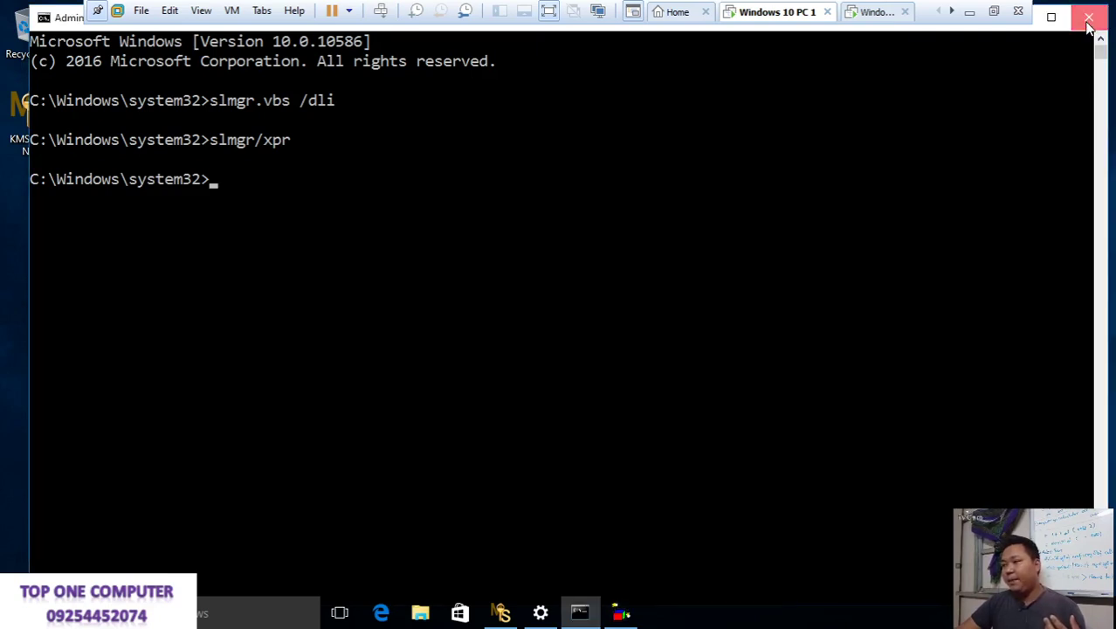
Step: Run slmgr.vbs /dli again and examine the license channel, license status and volume activation expiration
click(915, 182)
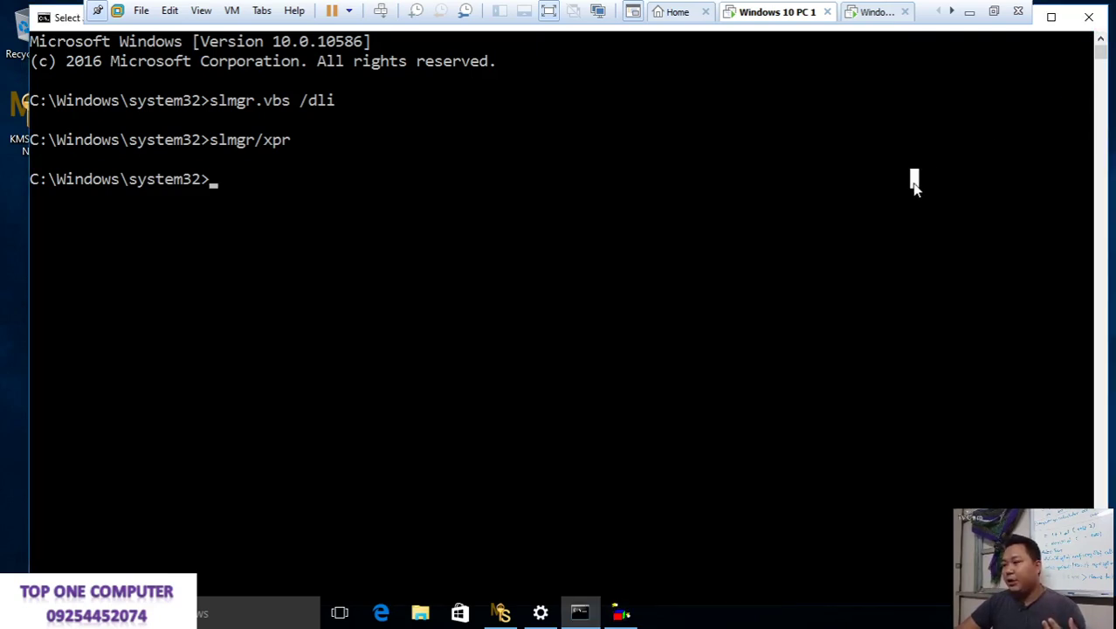
key(Up)
key(Up)
key(Return)
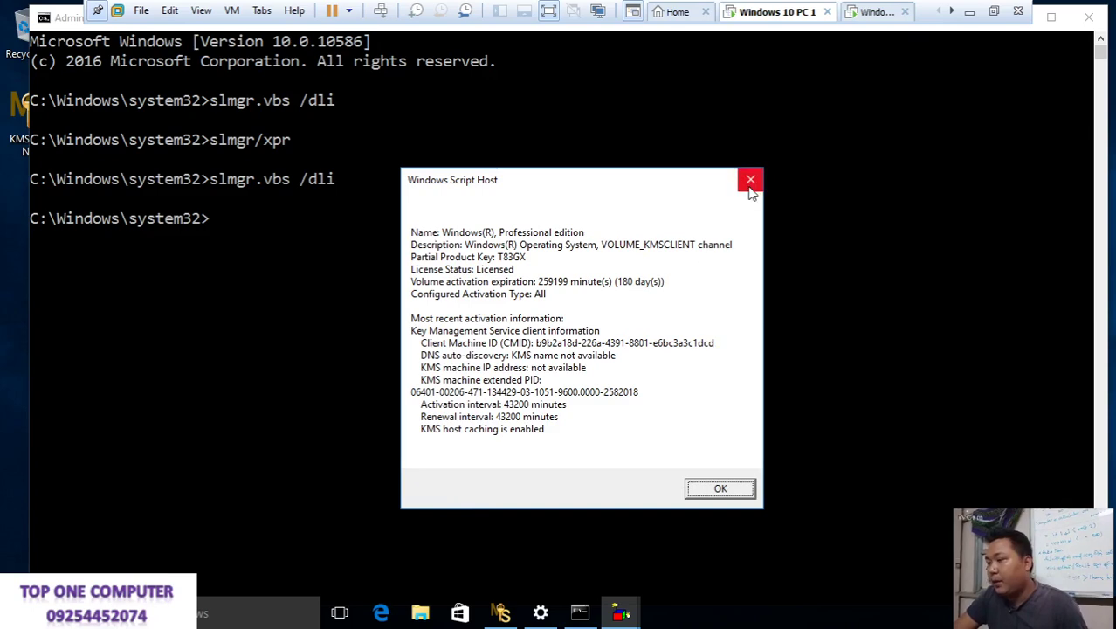
Step: Switch to the other Windows 10 virtual machine, examine the edition and activation status in its Activation settings, and close Settings
click(870, 12)
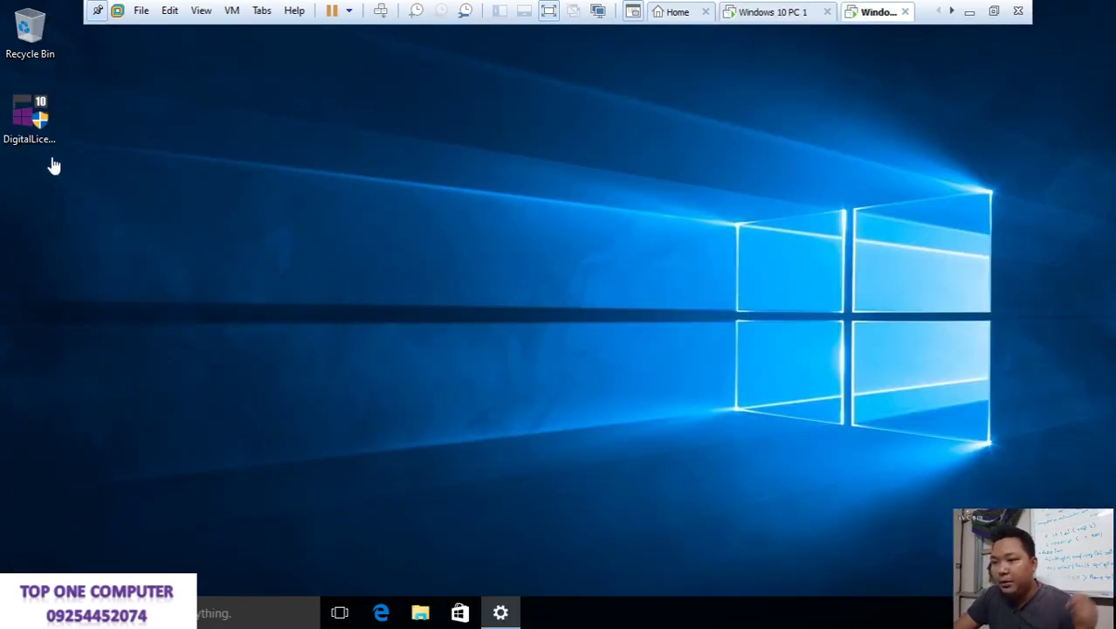
right_click(41, 119)
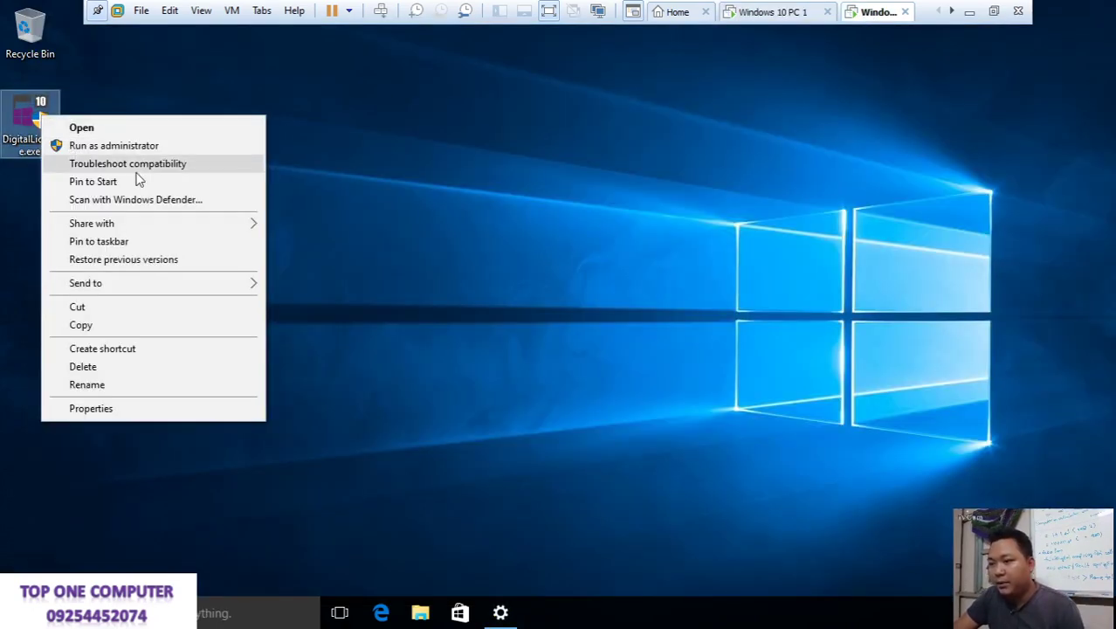
key(super)
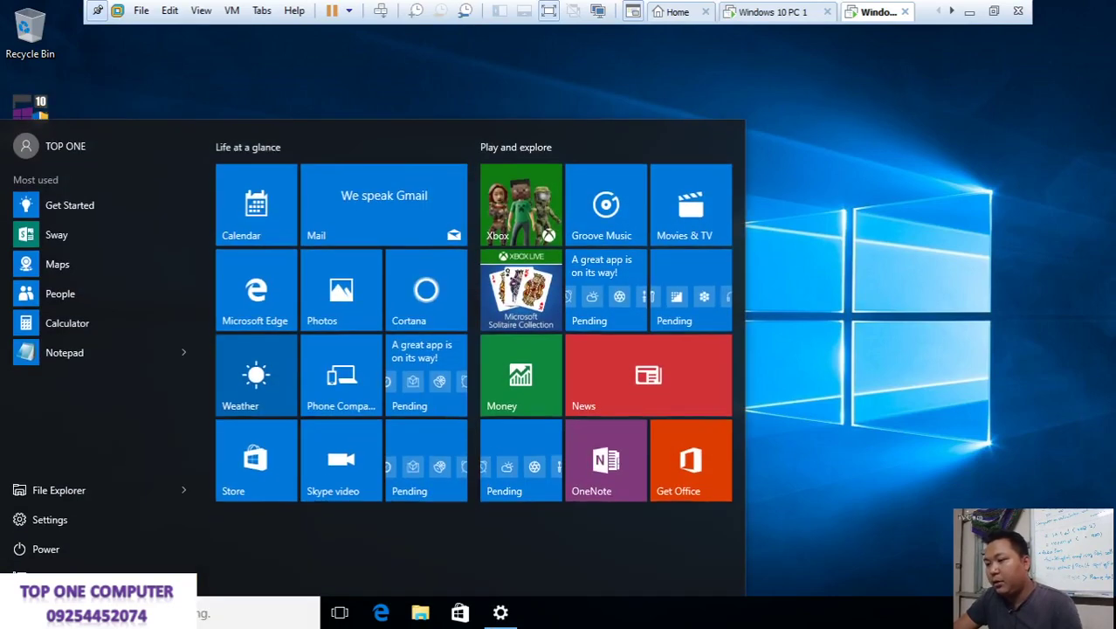
text(act)
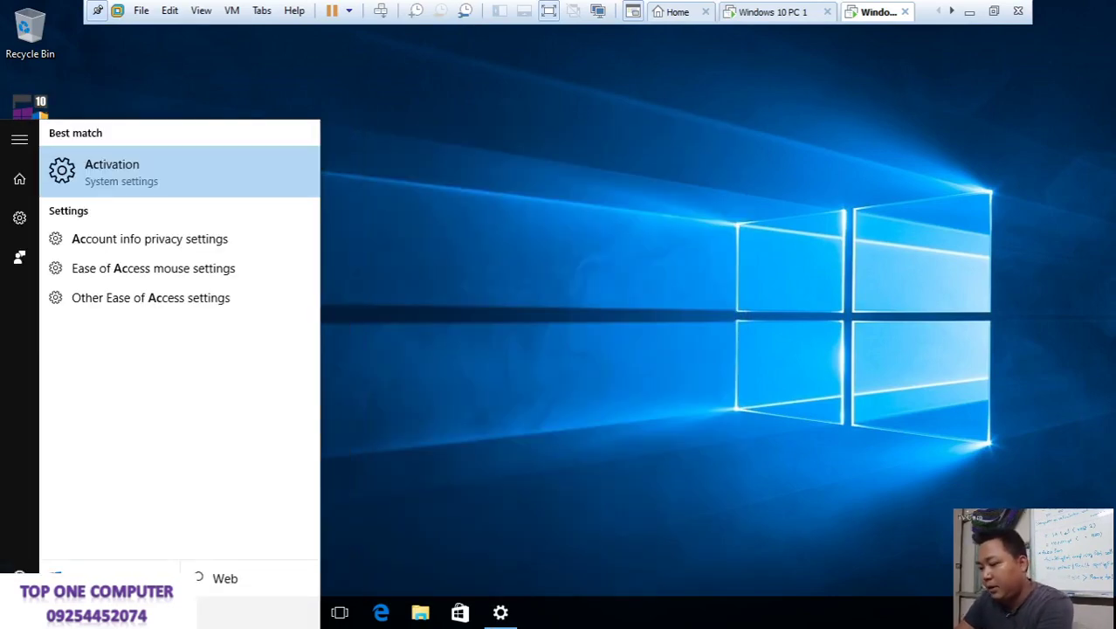
key(Return)
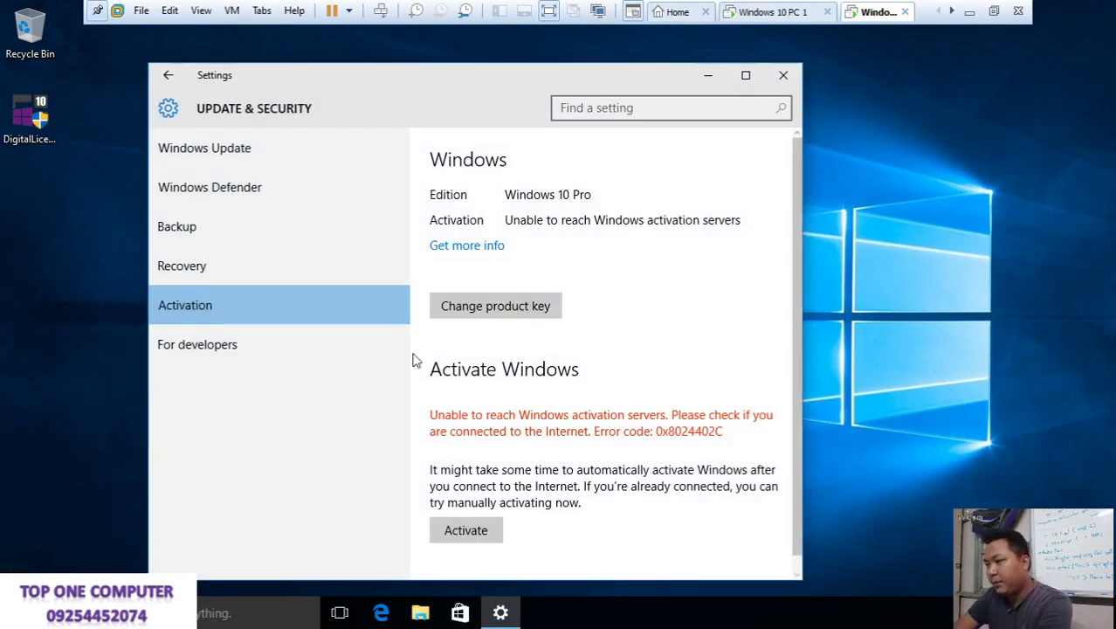
click(783, 76)
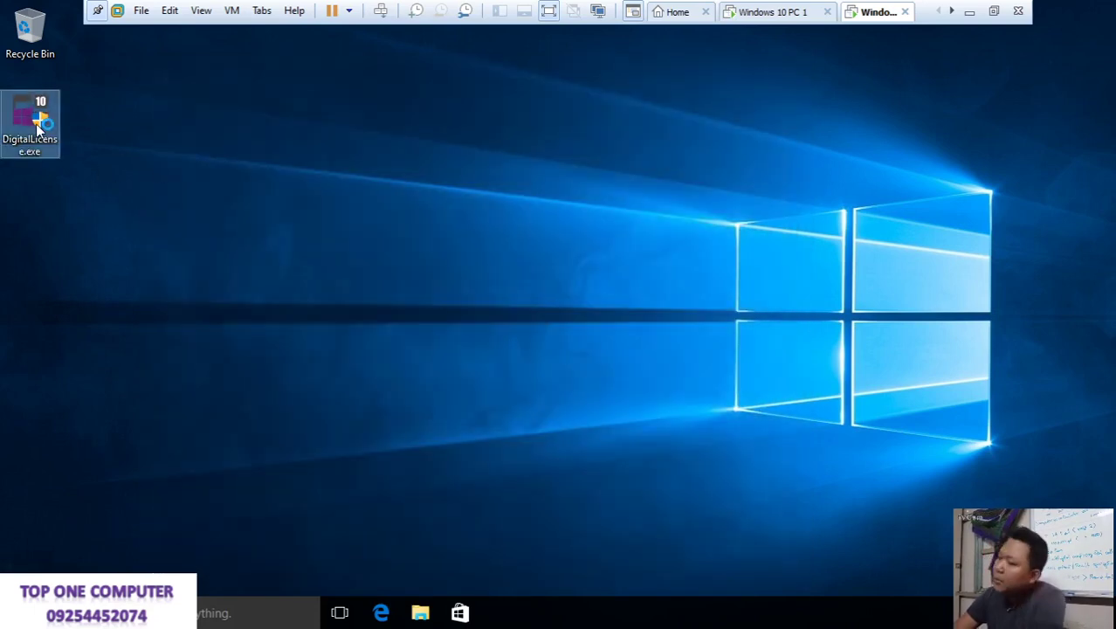
Step: Launch DigitalLicense.exe from the desktop and try to activate Windows with W10 Digital License, using the detected product key
right_click(245, 102)
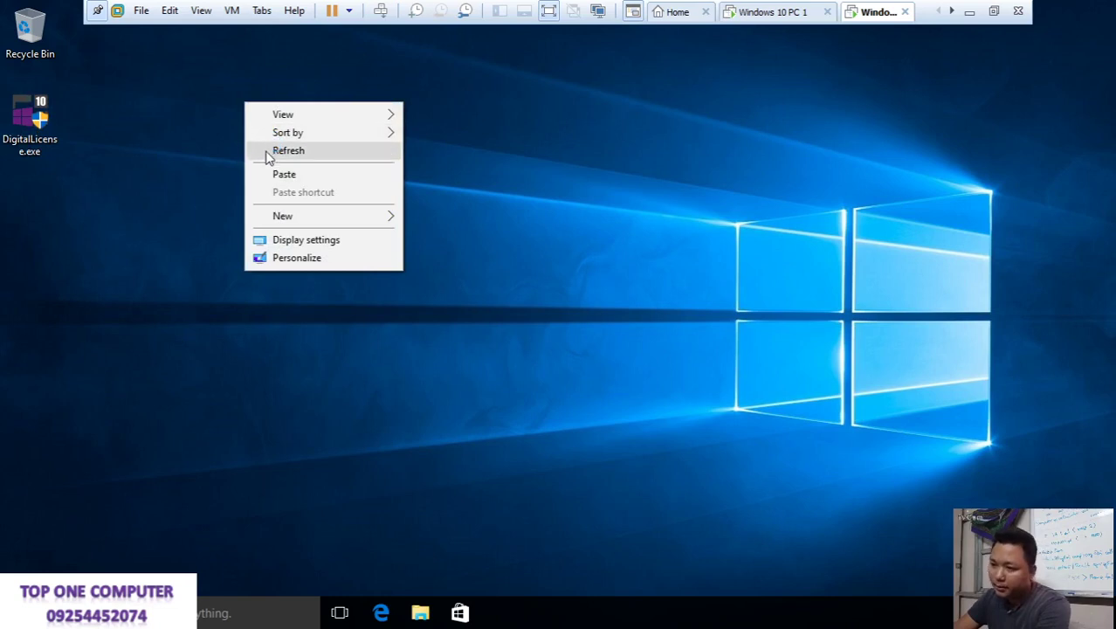
click(268, 154)
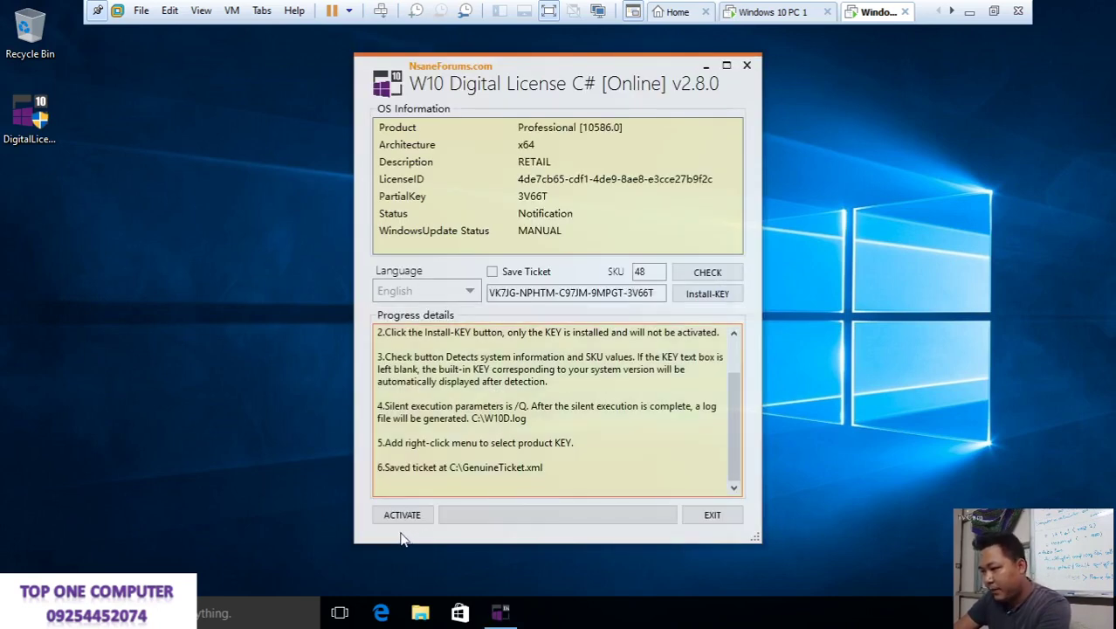
click(400, 519)
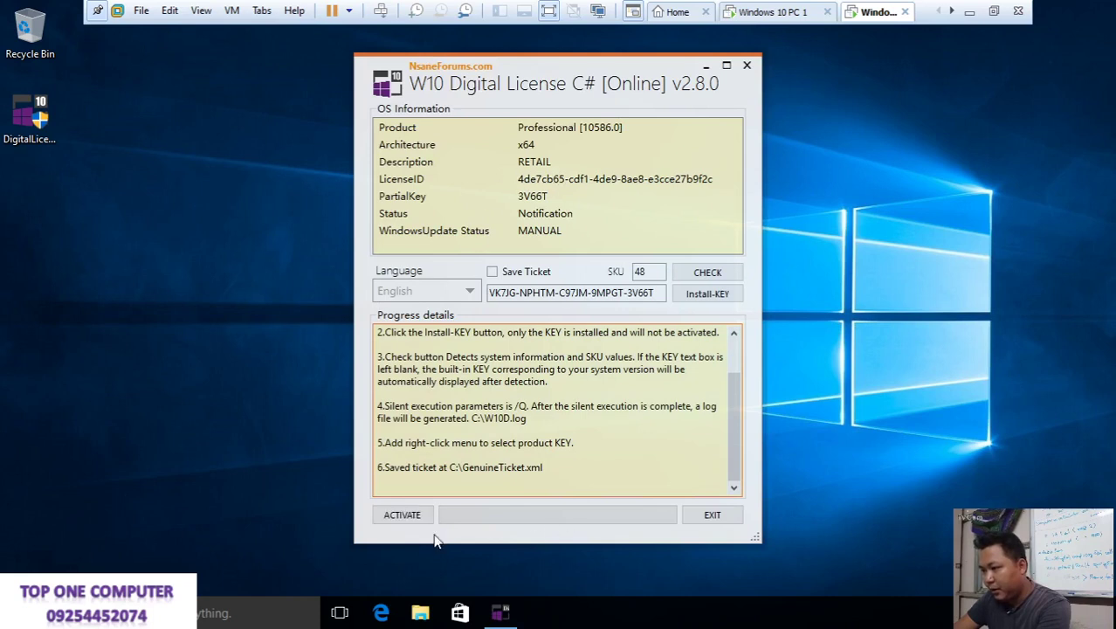
click(398, 516)
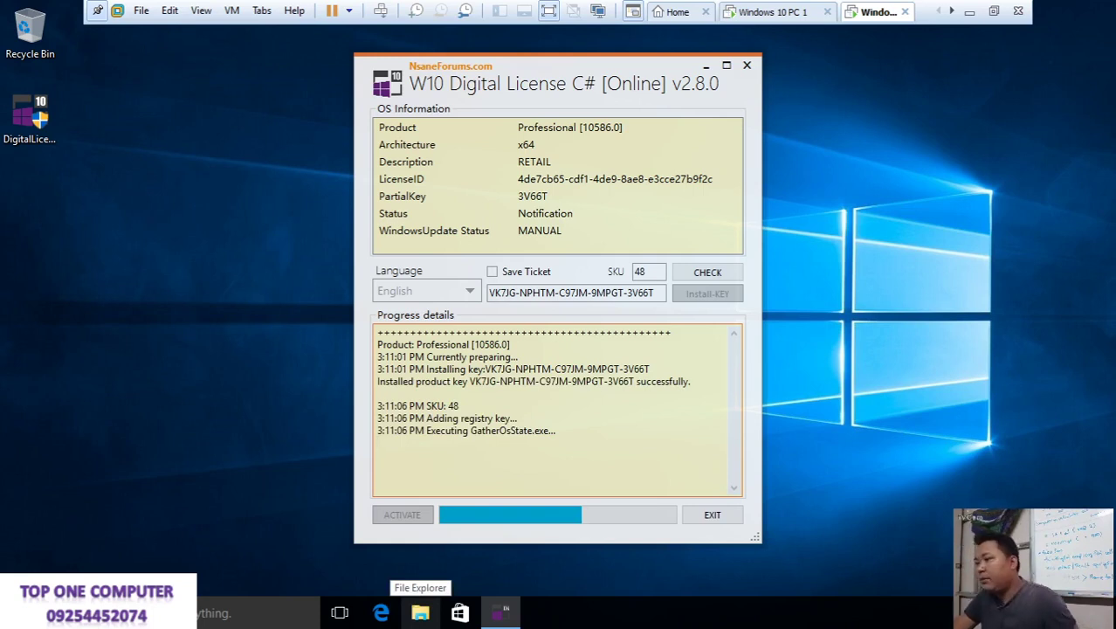
mouse_move(501, 611)
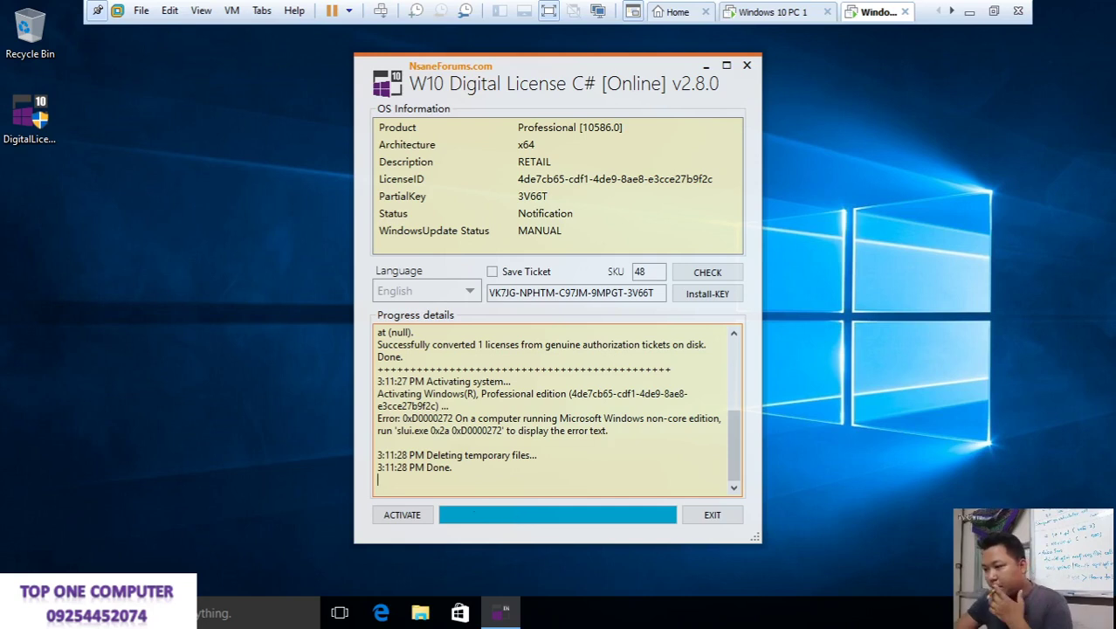
Step: Retry the digital license activation, highlight the license conversion lines in the progress details, and exit the tool
click(390, 518)
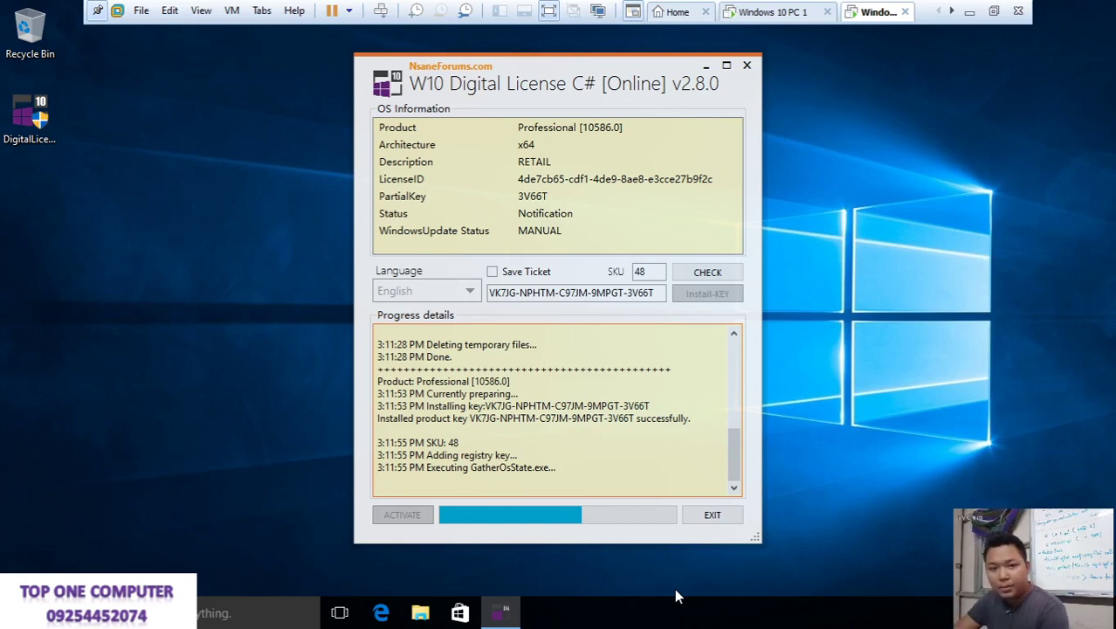
right_click(885, 328)
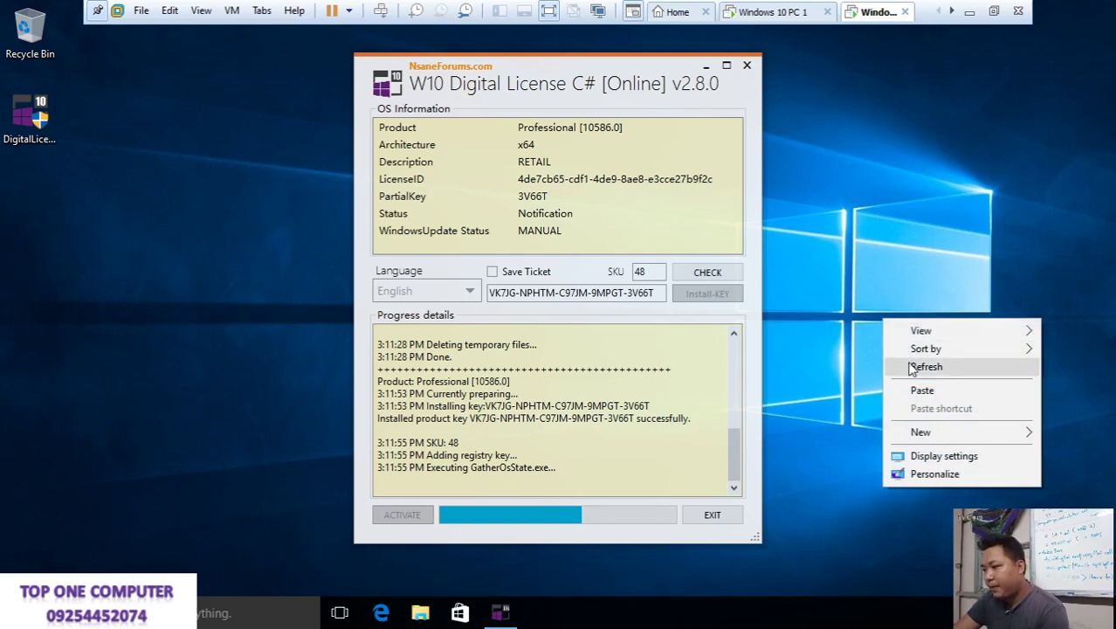
click(908, 363)
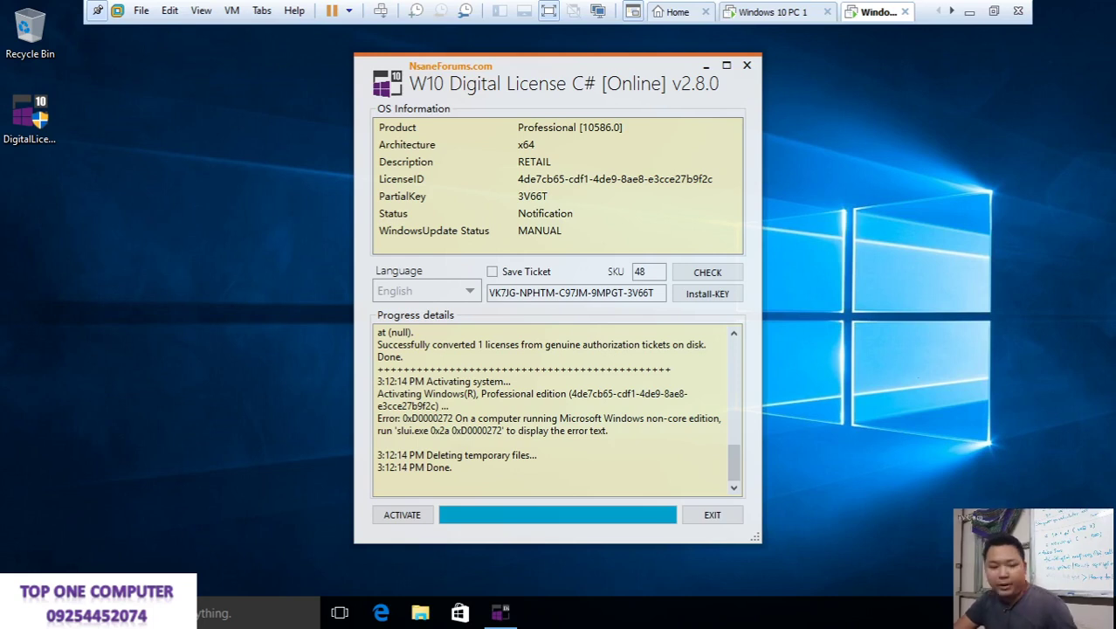
drag(377, 345, 403, 357)
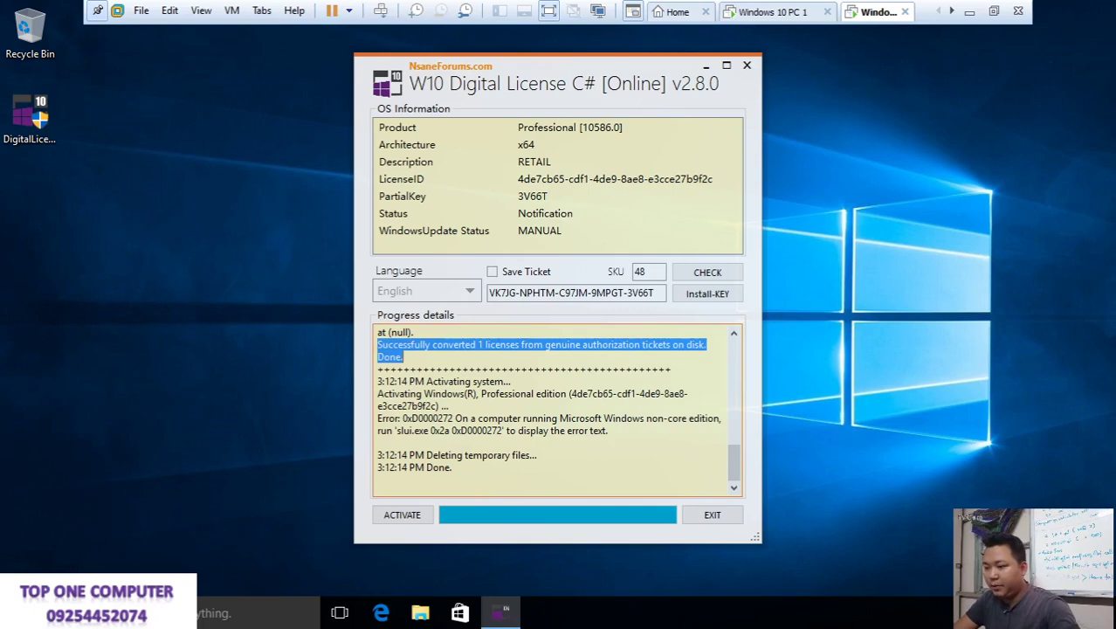
click(707, 515)
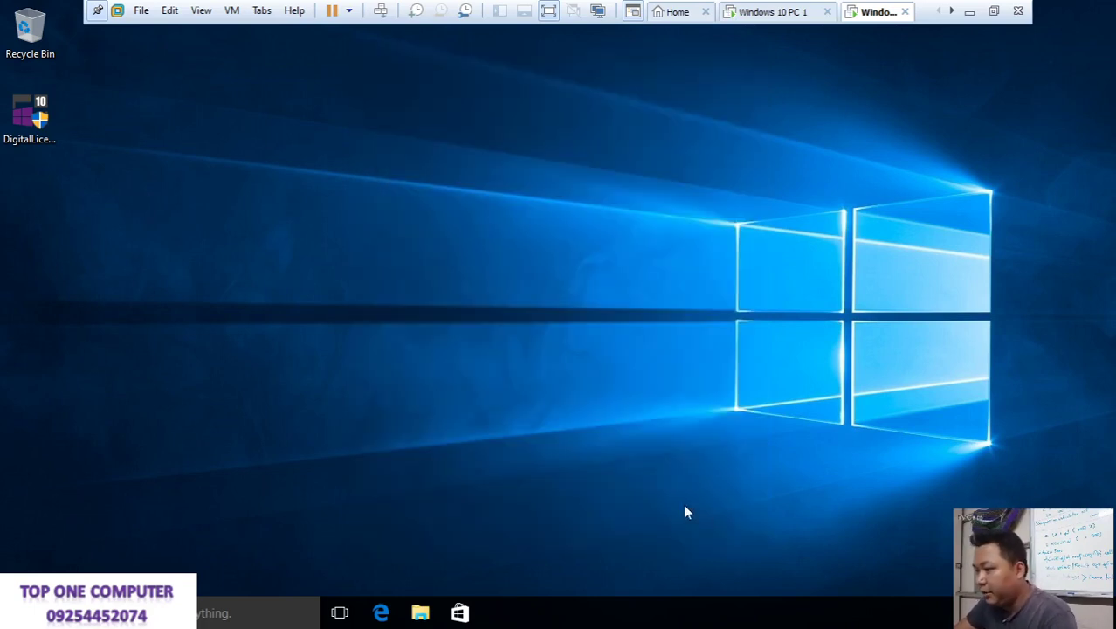
Step: Reopen the Activation settings to recheck the activation status and error details, and close Settings
key(super)
text(ac)
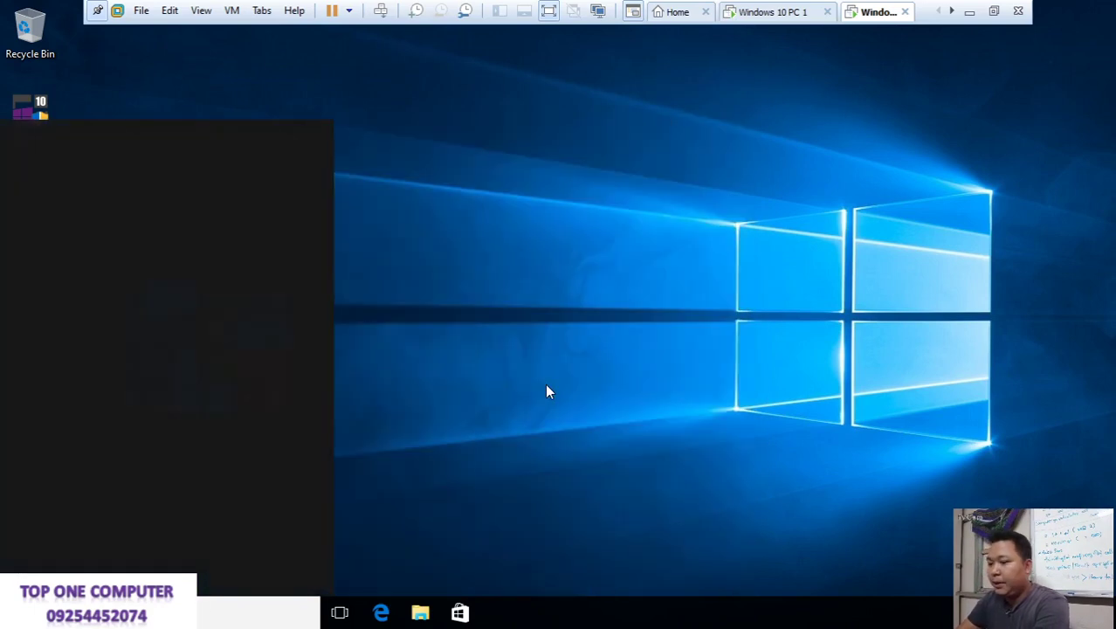
text(tivation)
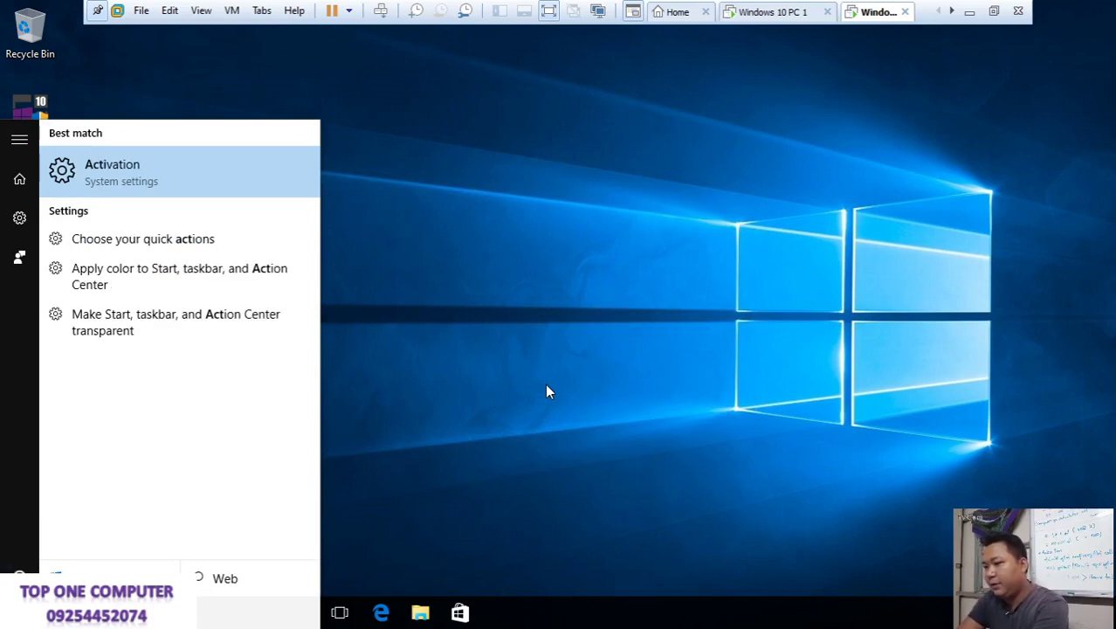
key(Return)
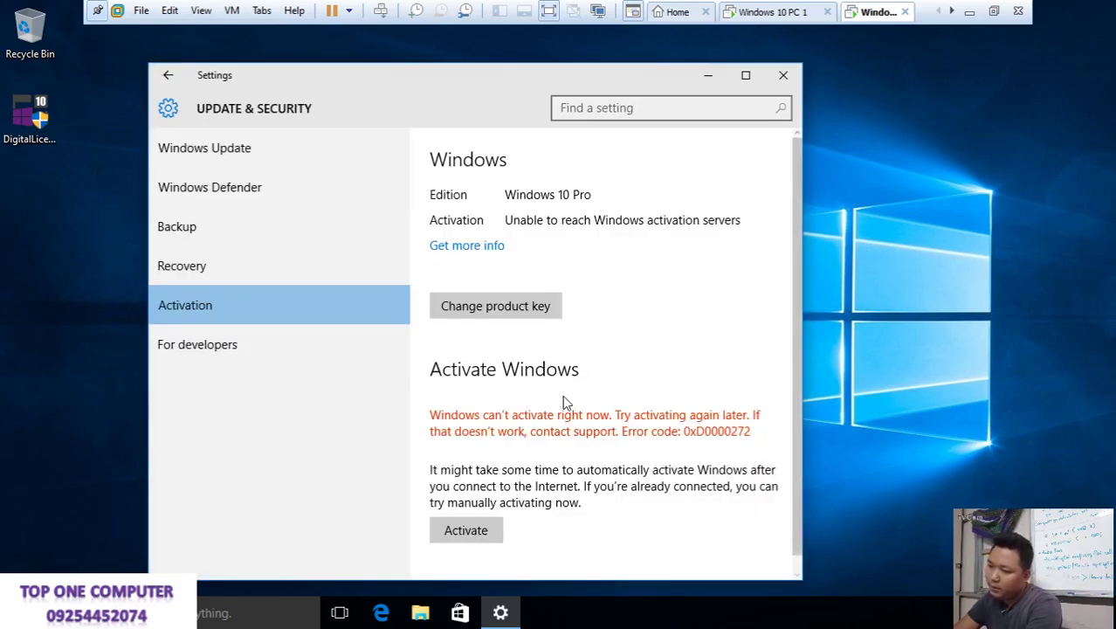
click(782, 77)
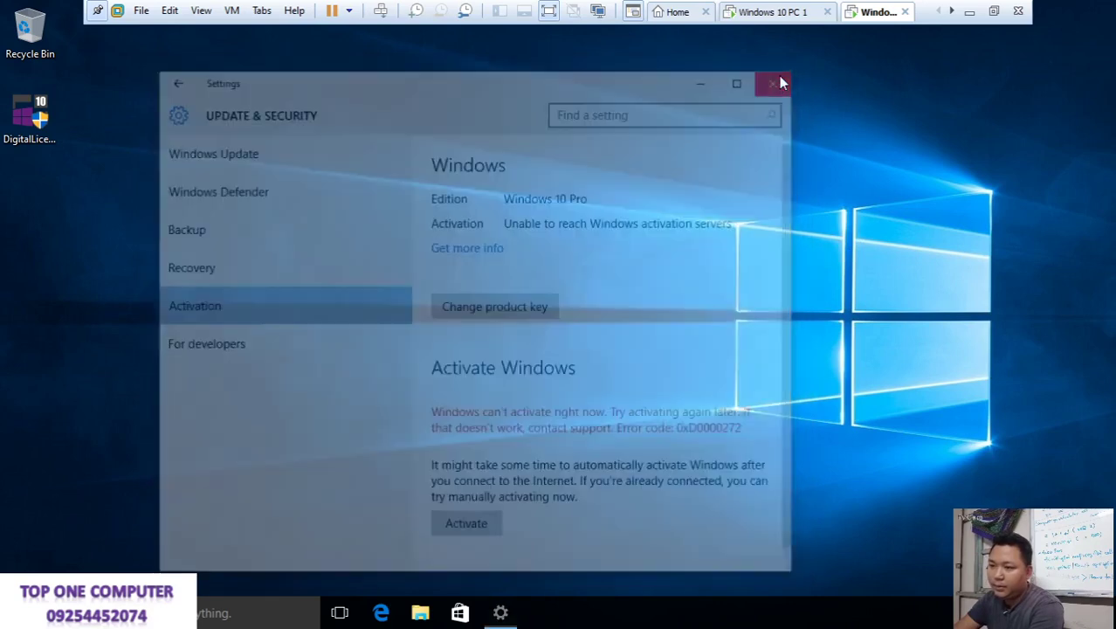
Step: Relaunch DigitalLicense.exe from the desktop and try the Windows activation once more
click(32, 124)
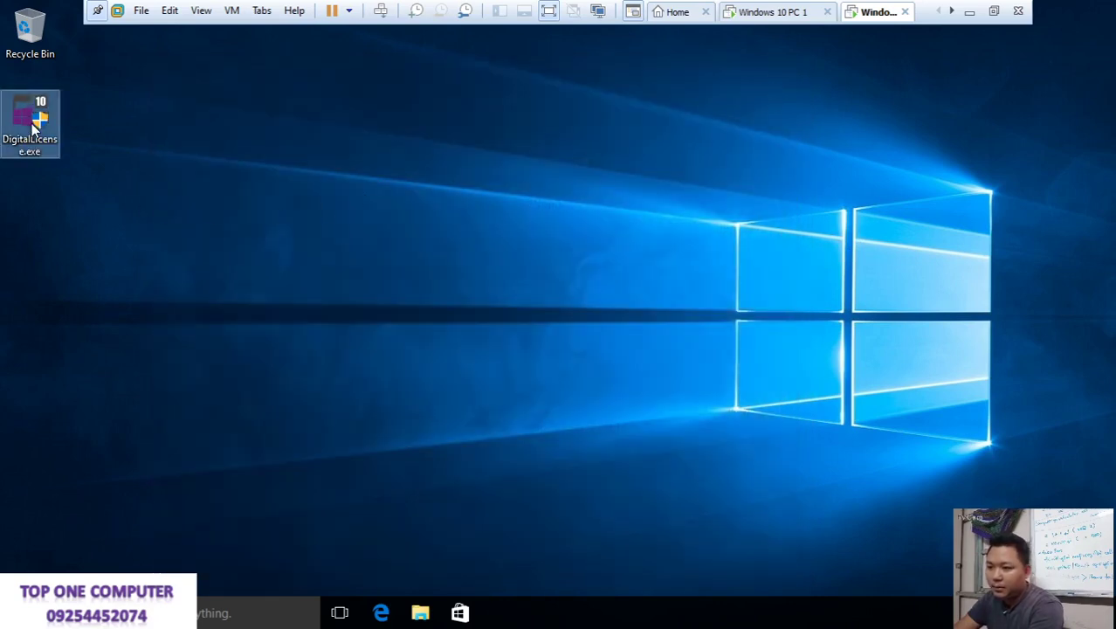
double_click(31, 123)
right_click(380, 161)
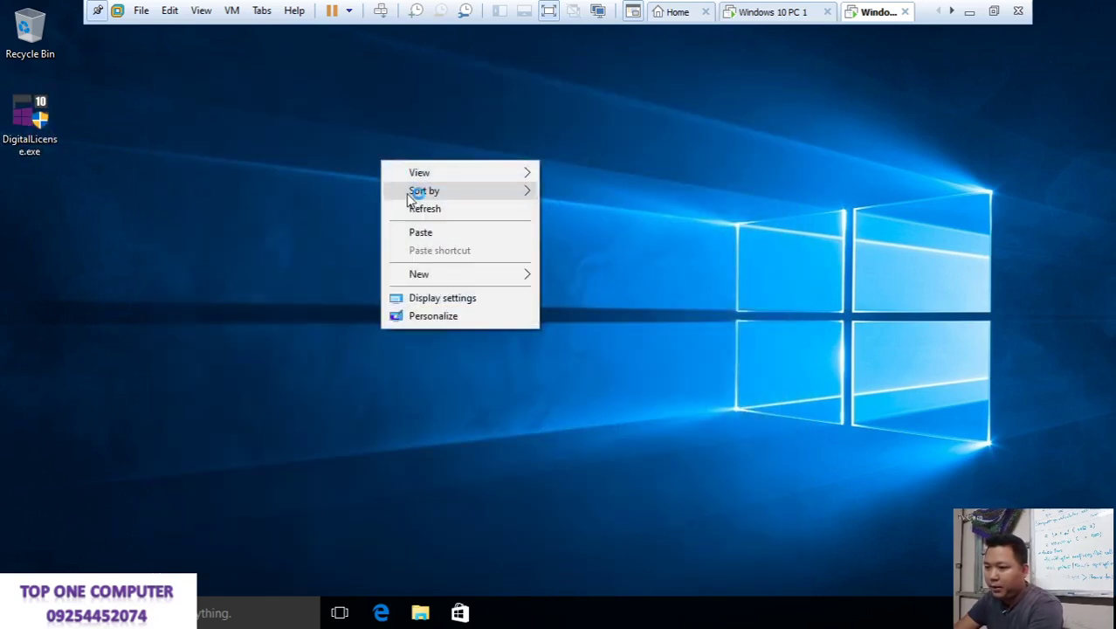
click(424, 208)
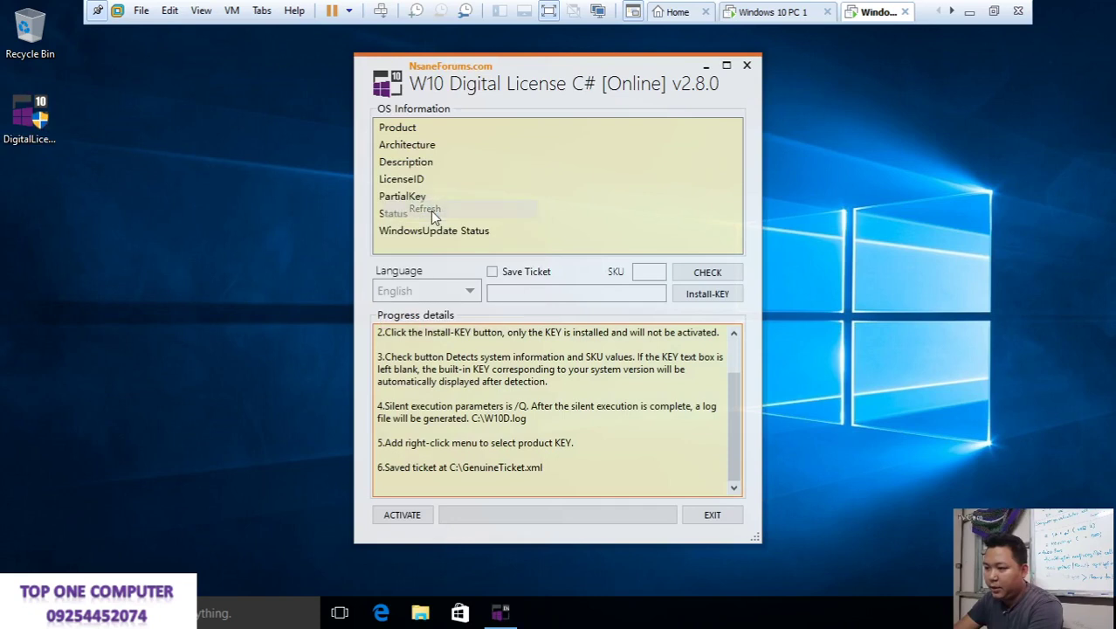
click(403, 515)
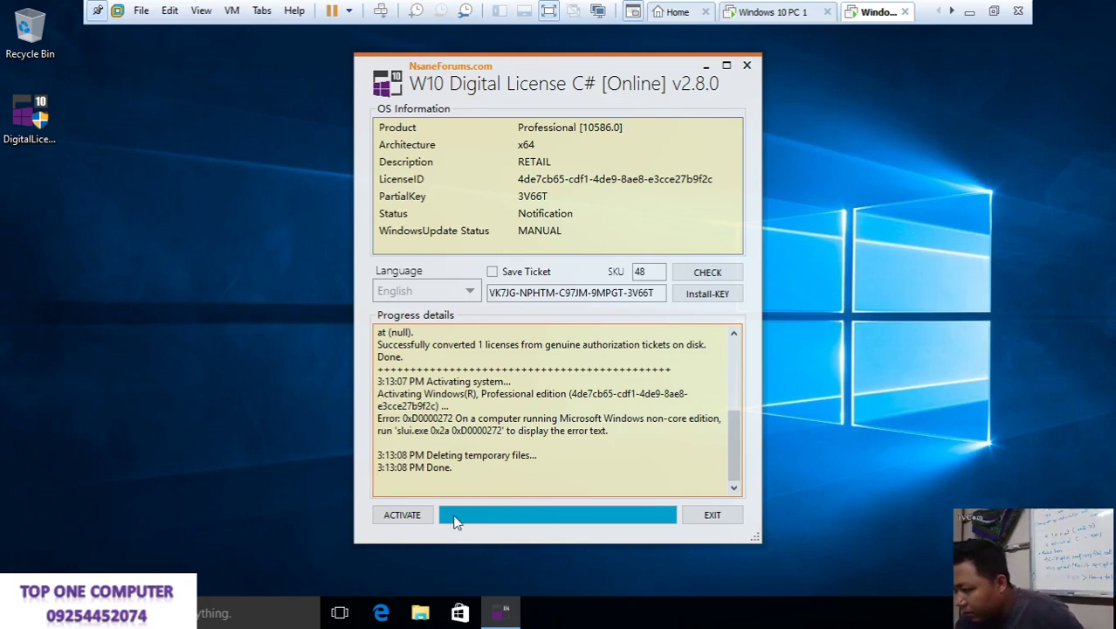
Step: Repeat the activation attempt in the relaunched W10 Digital License tool, review its progress details, and exit
click(423, 518)
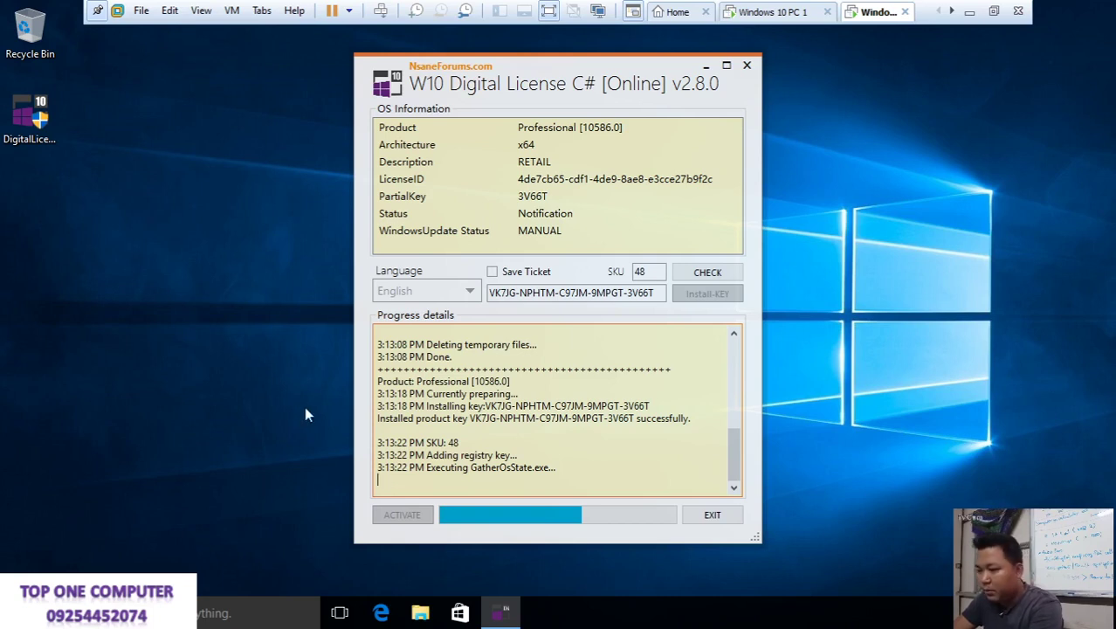
right_click(263, 284)
click(300, 339)
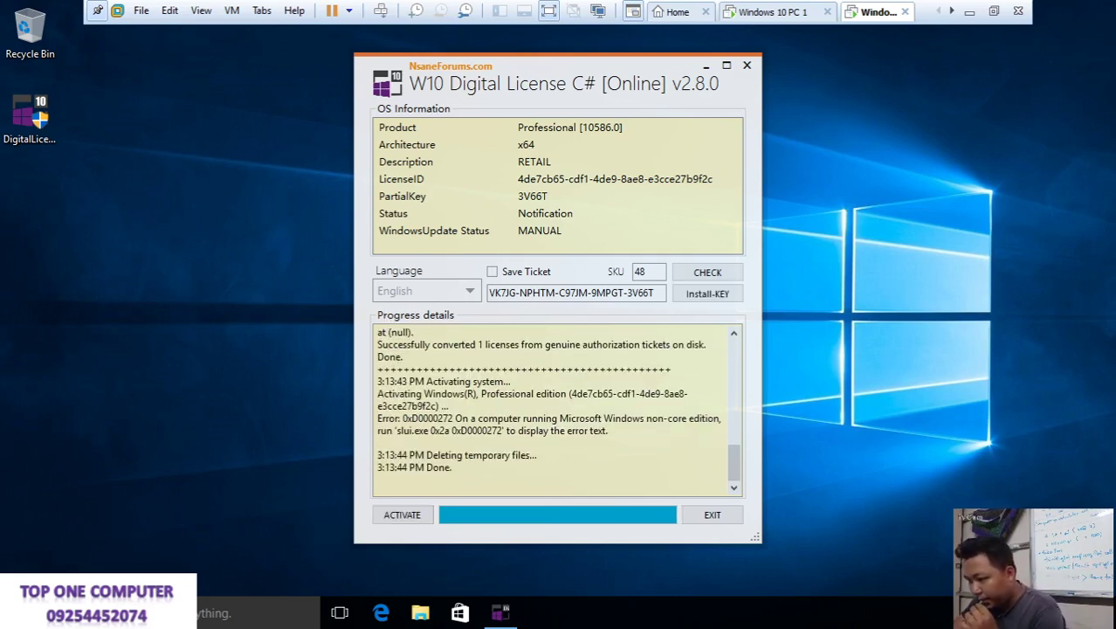
click(380, 479)
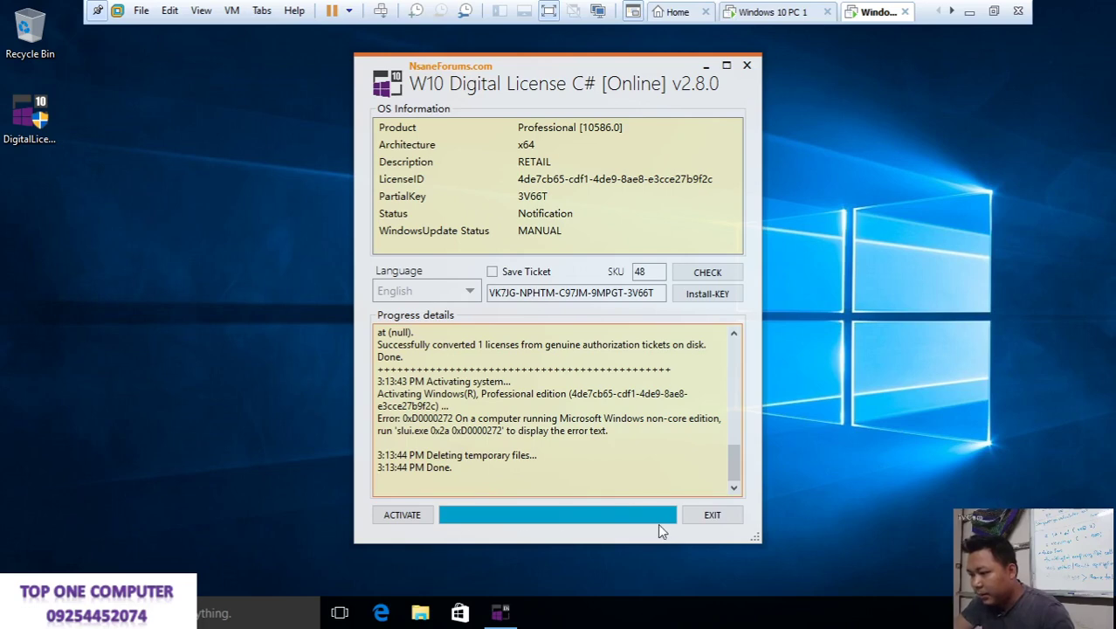
click(715, 517)
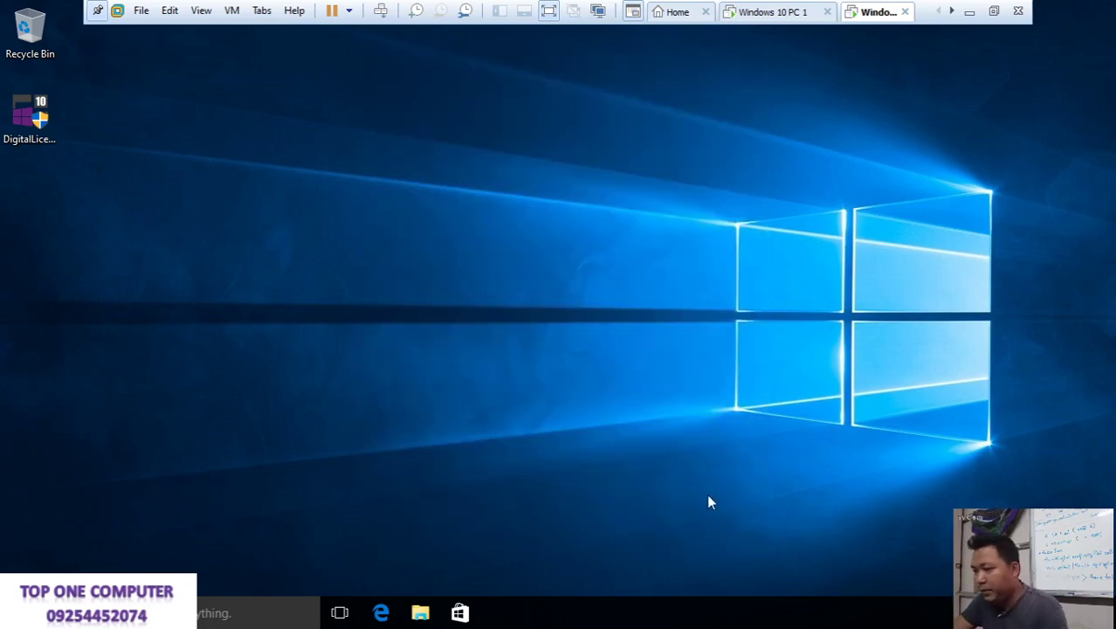
Step: Search for the Activation settings, check the Windows activation status and error details, and close Settings
click(17, 613)
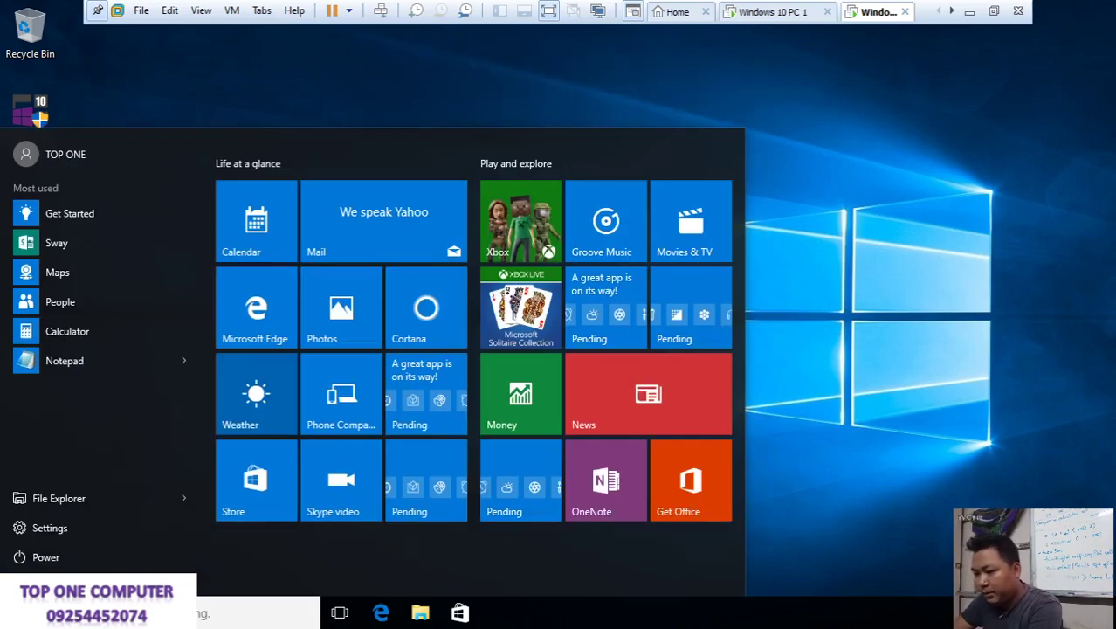
text(act)
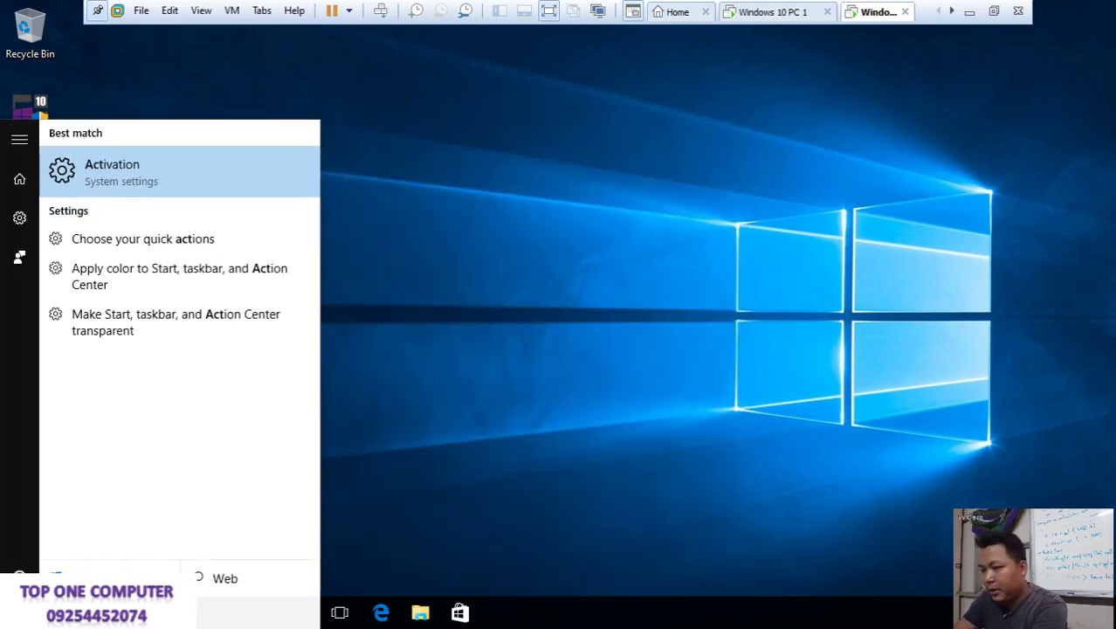
key(Return)
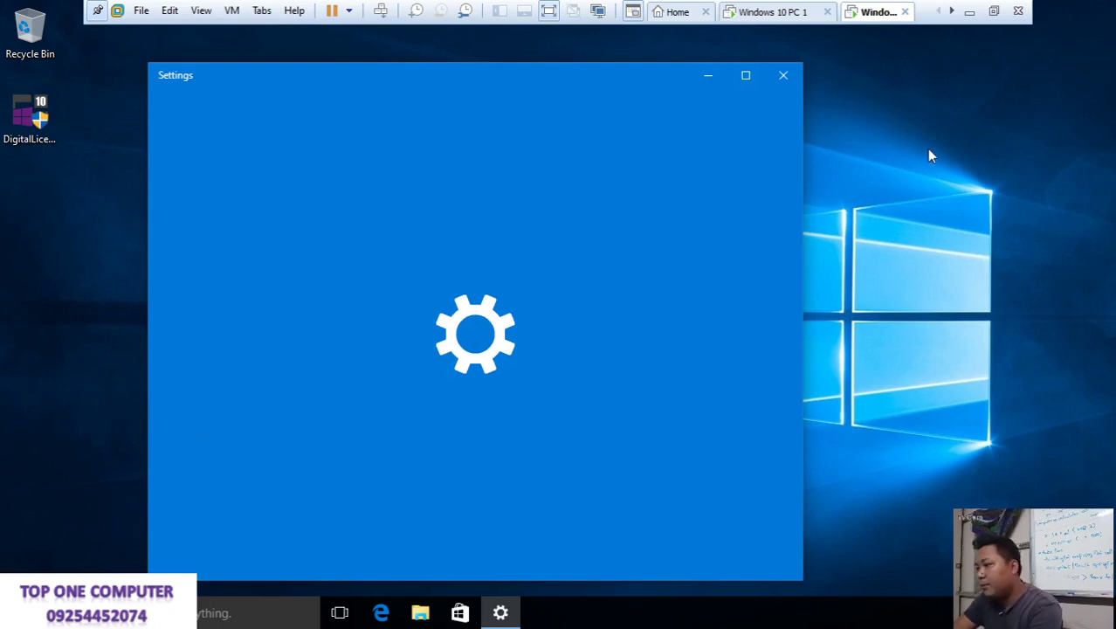
click(958, 181)
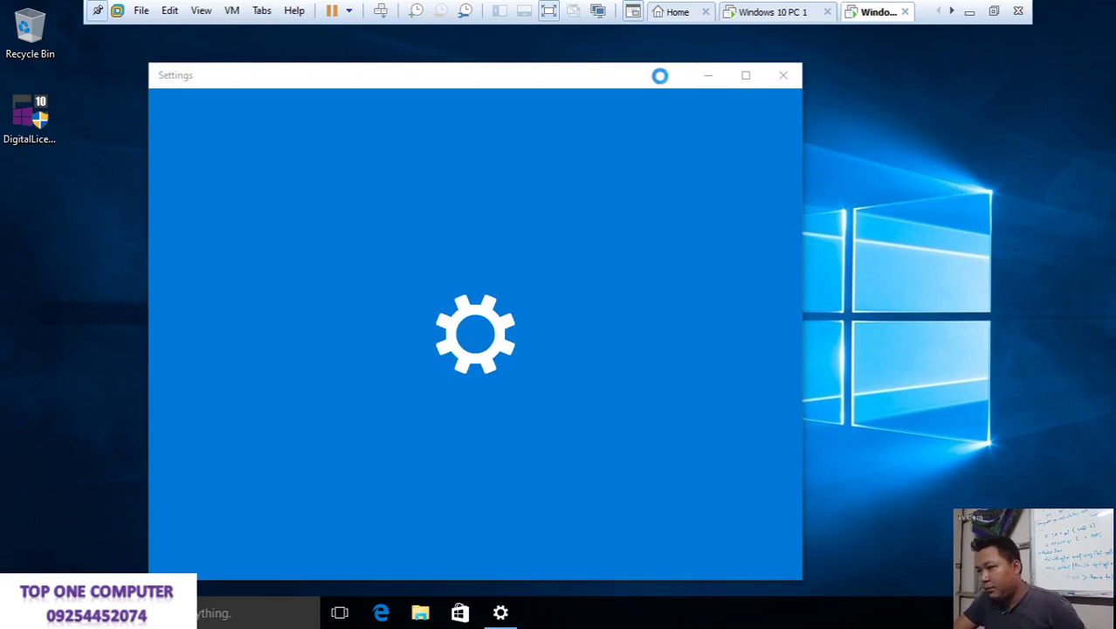
right_click(929, 150)
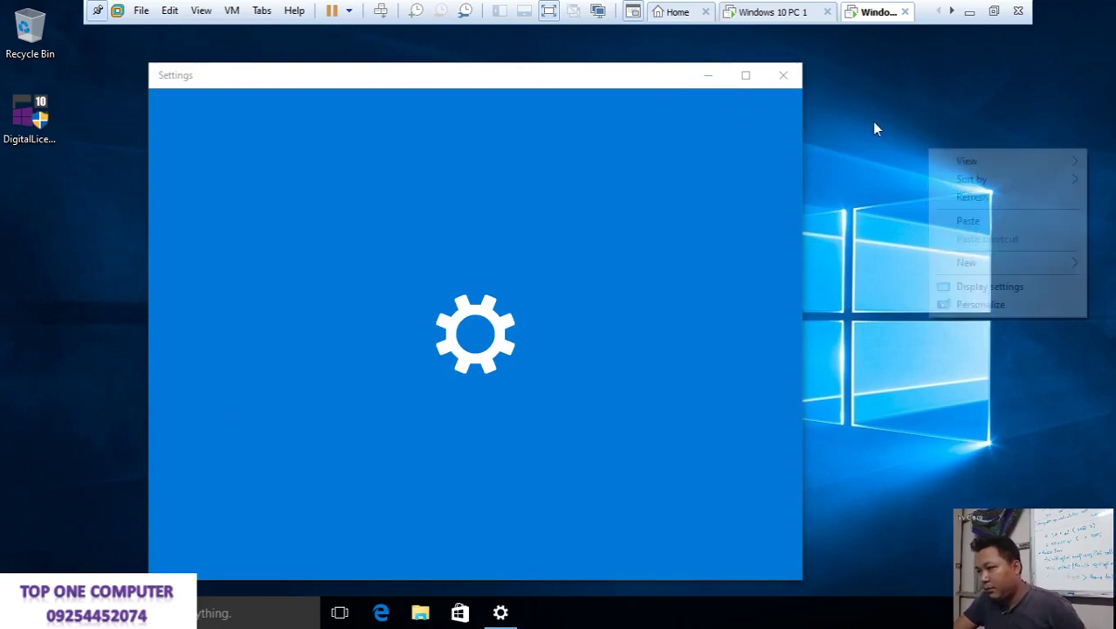
click(989, 206)
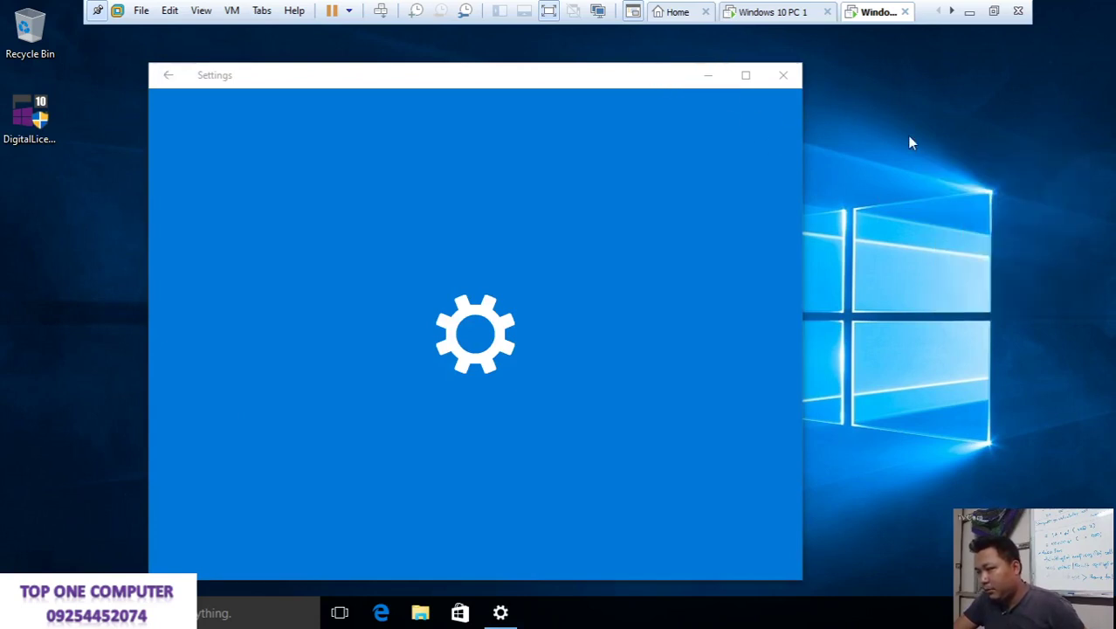
right_click(936, 174)
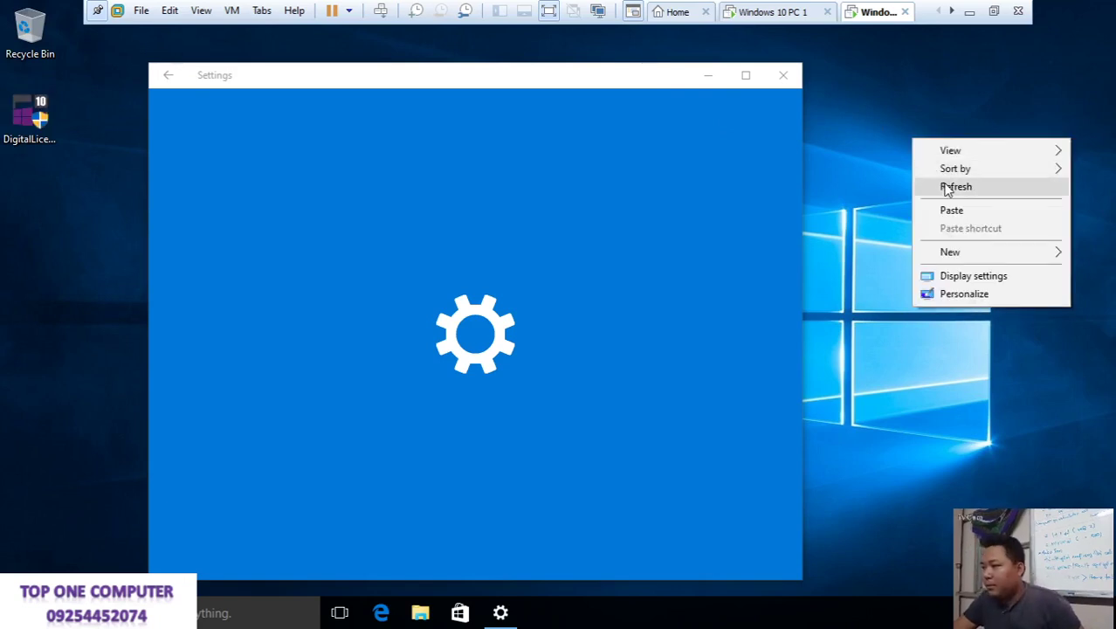
click(945, 187)
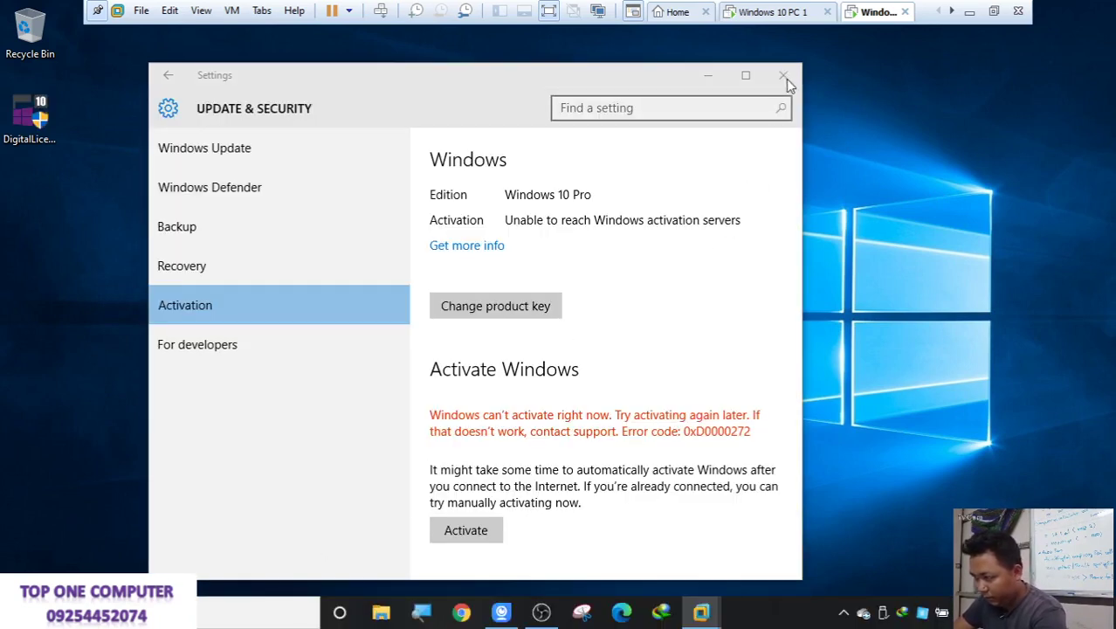
key(super)
key(super)
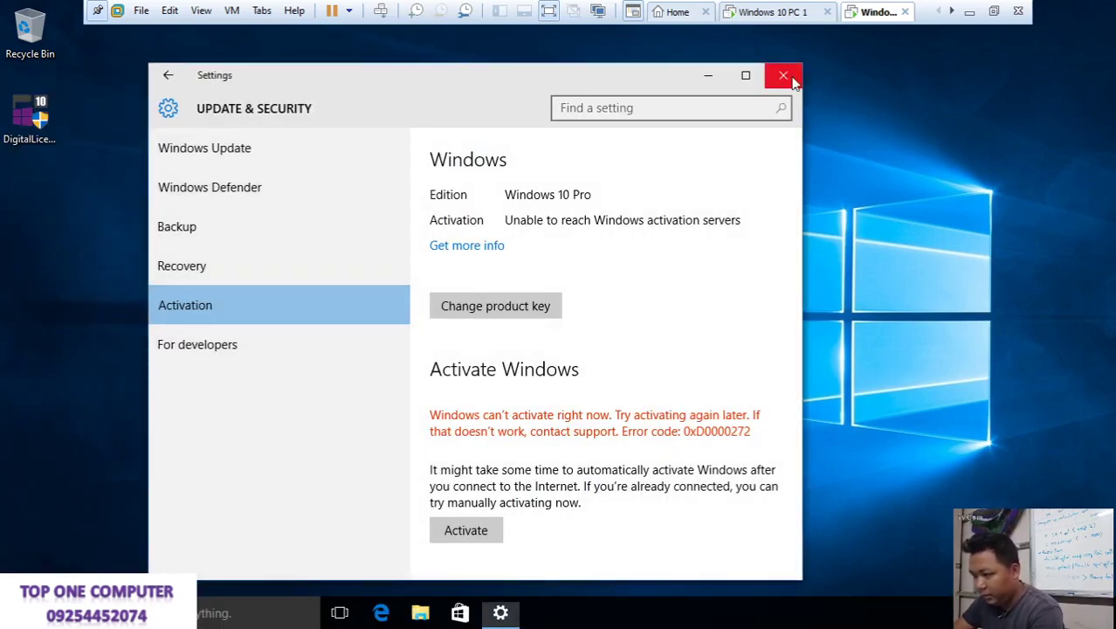
click(792, 77)
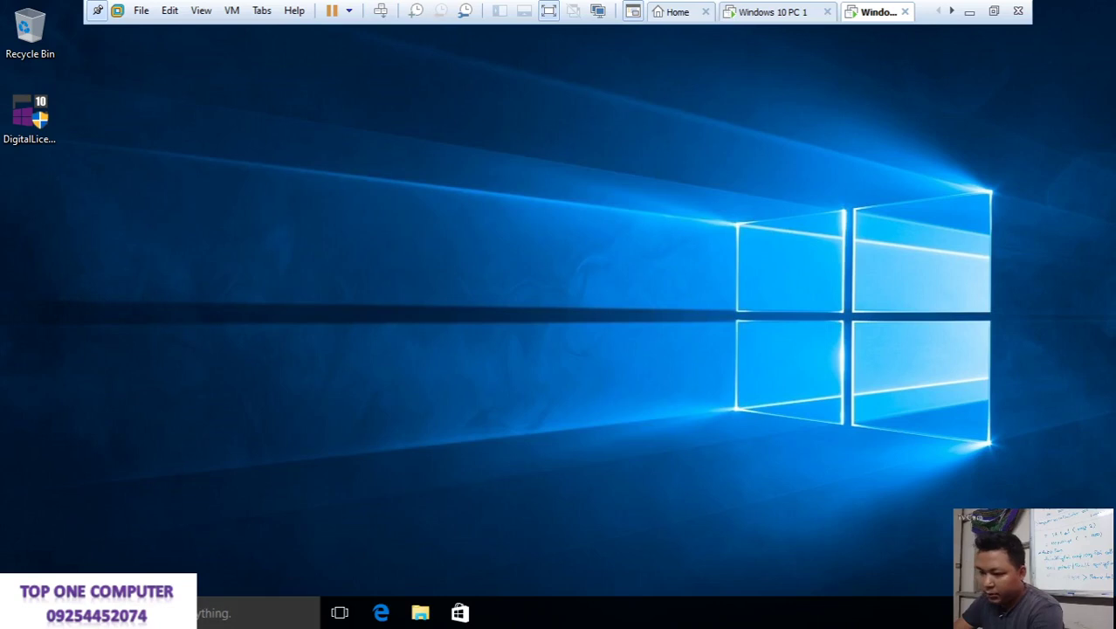
Step: Search for virus to find the Windows Defender settings, turn off Real-time protection, and close Settings
key(super+s)
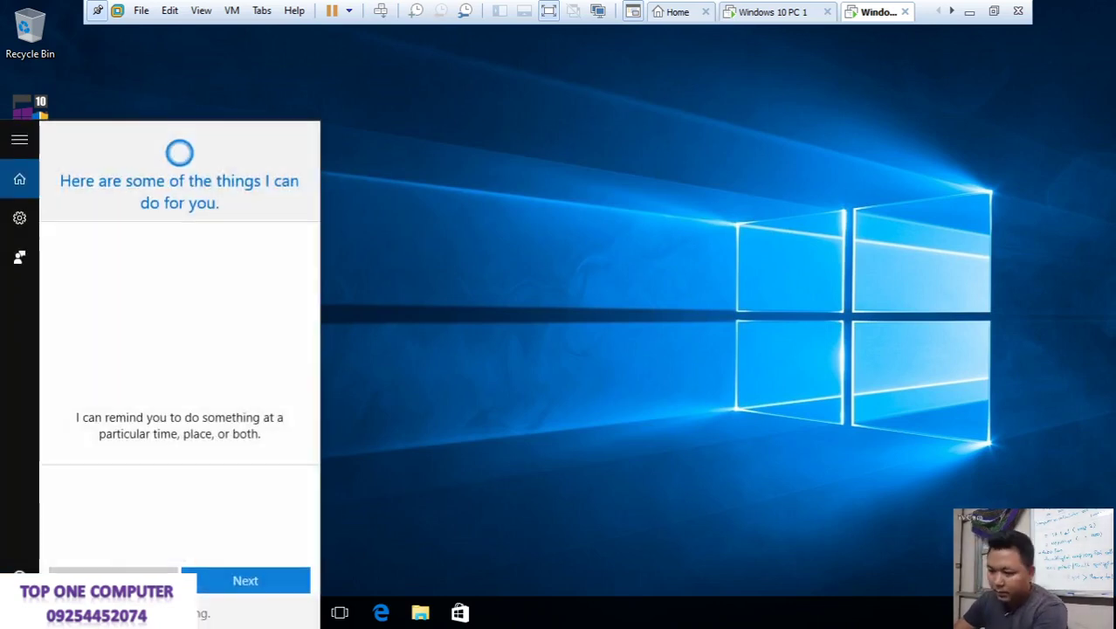
text(vi)
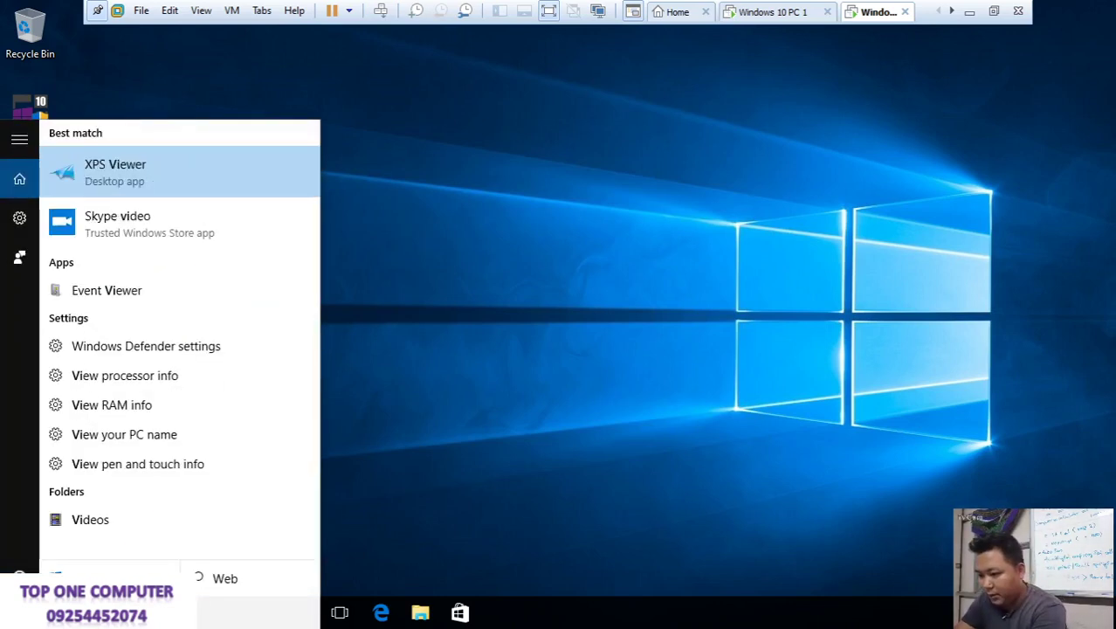
text(rus)
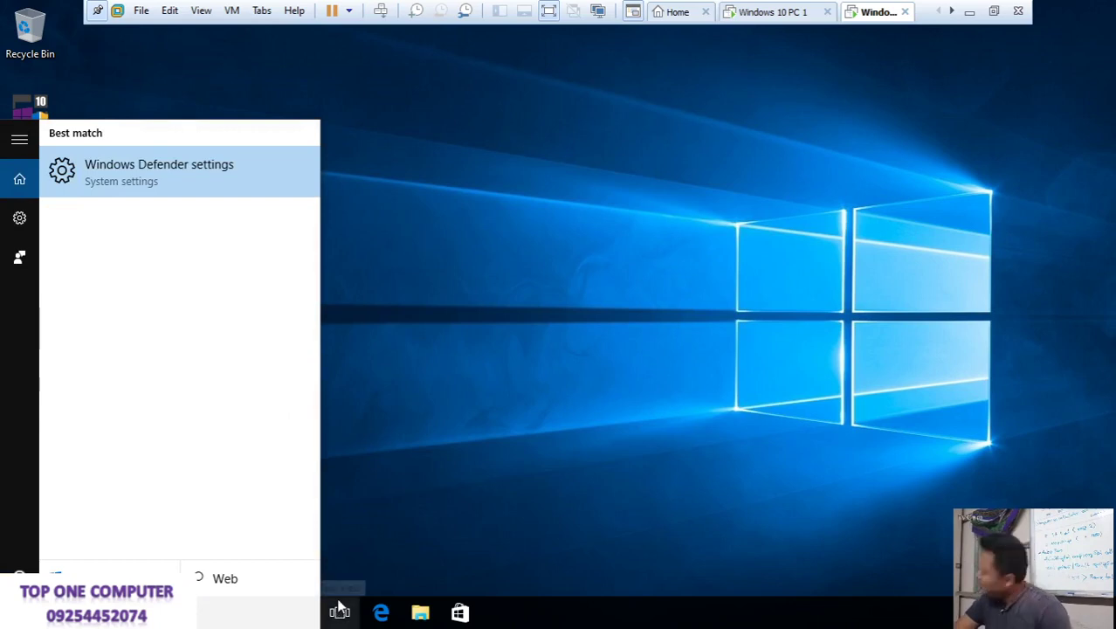
key(Return)
right_click(555, 71)
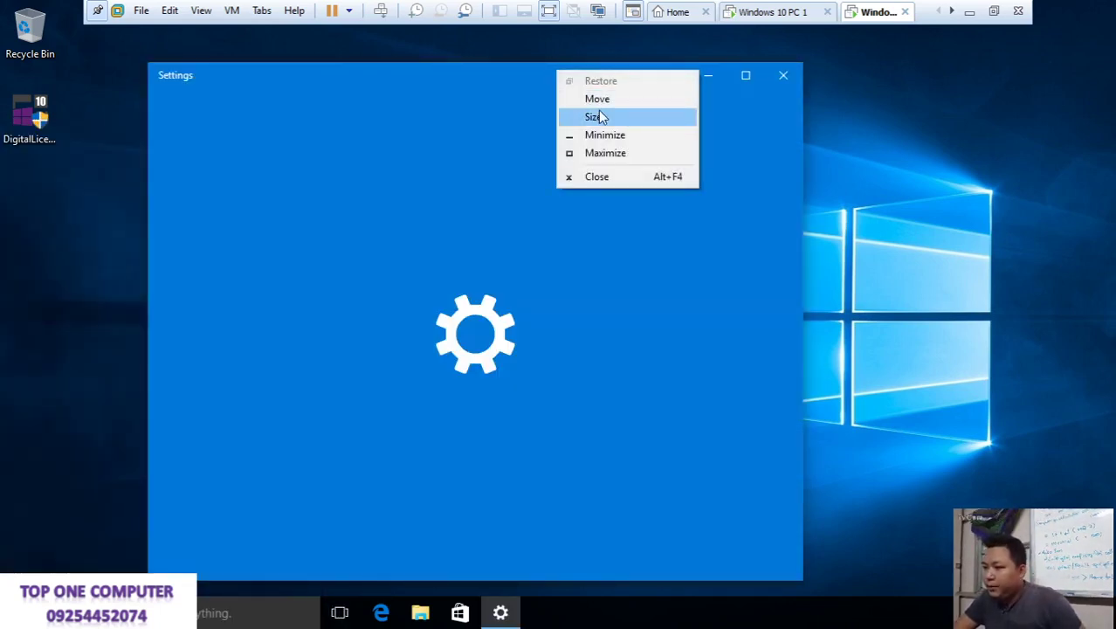
click(886, 176)
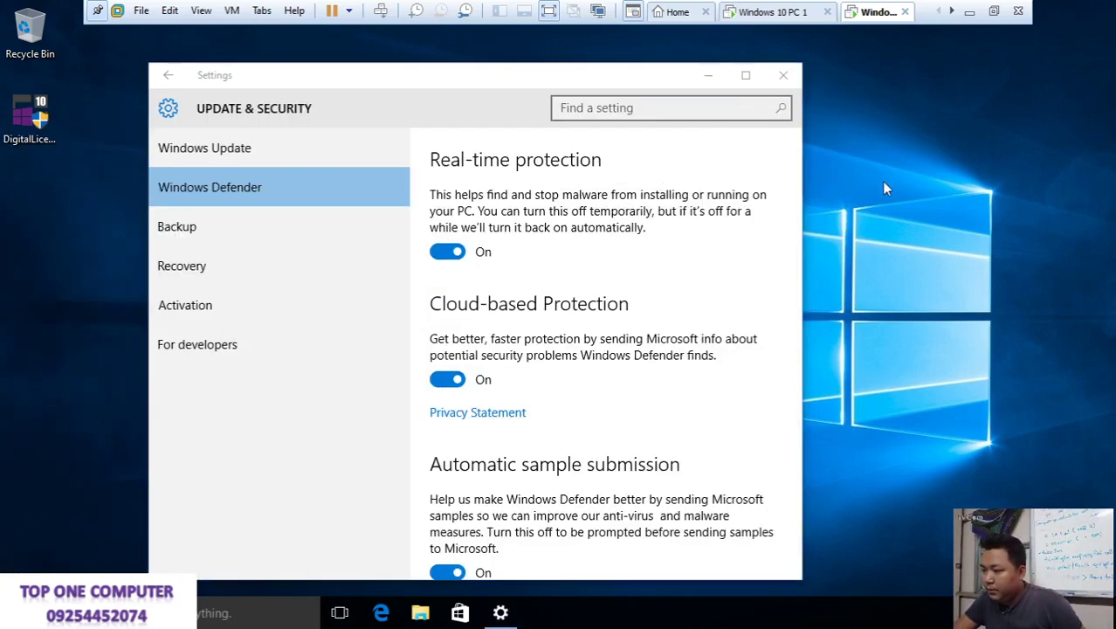
click(443, 254)
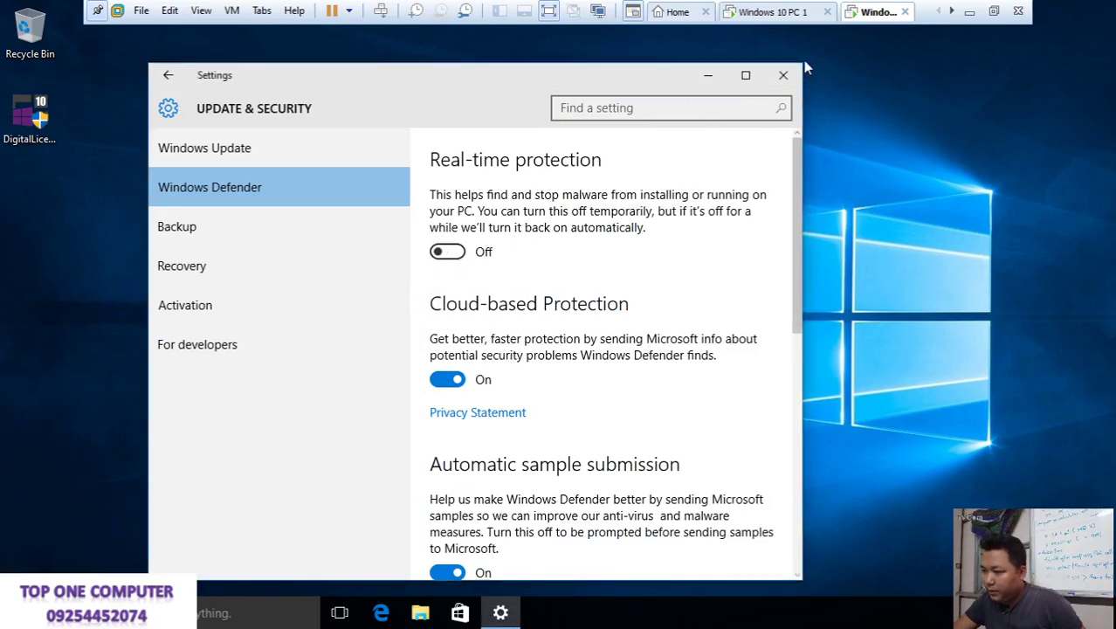
click(784, 74)
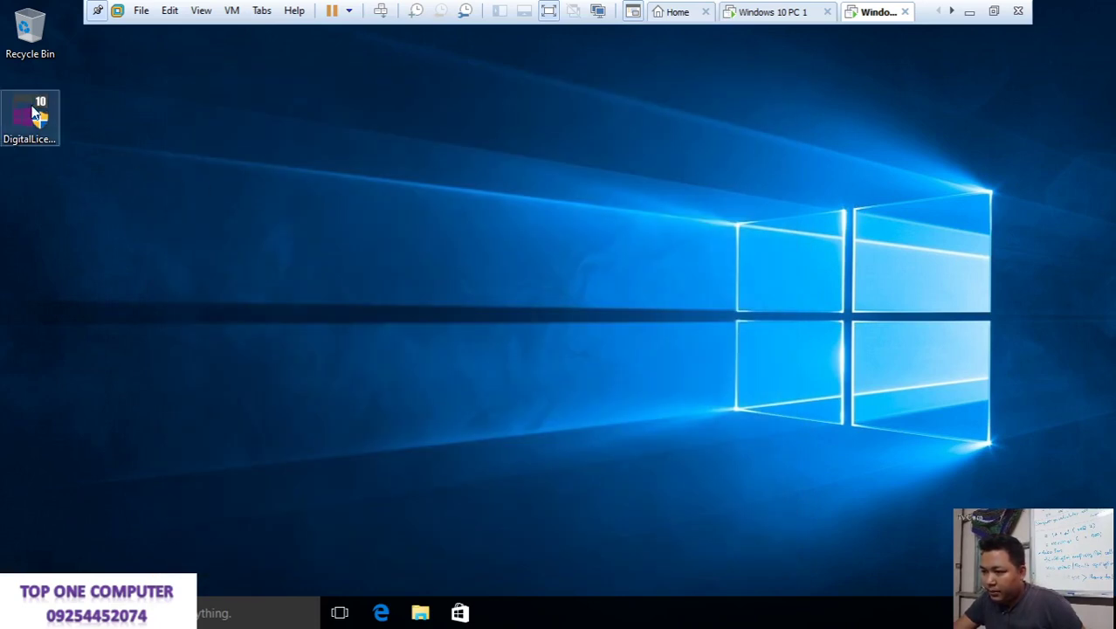
Step: Relaunch DigitalLicense.exe, retry the Windows activation, and recheck the status in the Activation settings
click(35, 111)
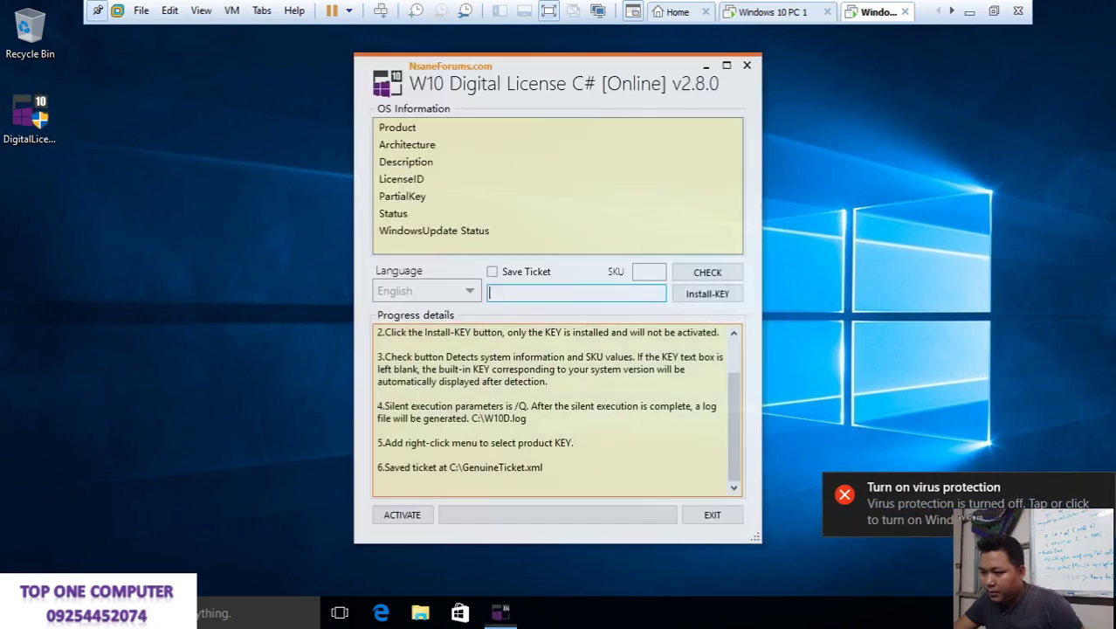
click(404, 515)
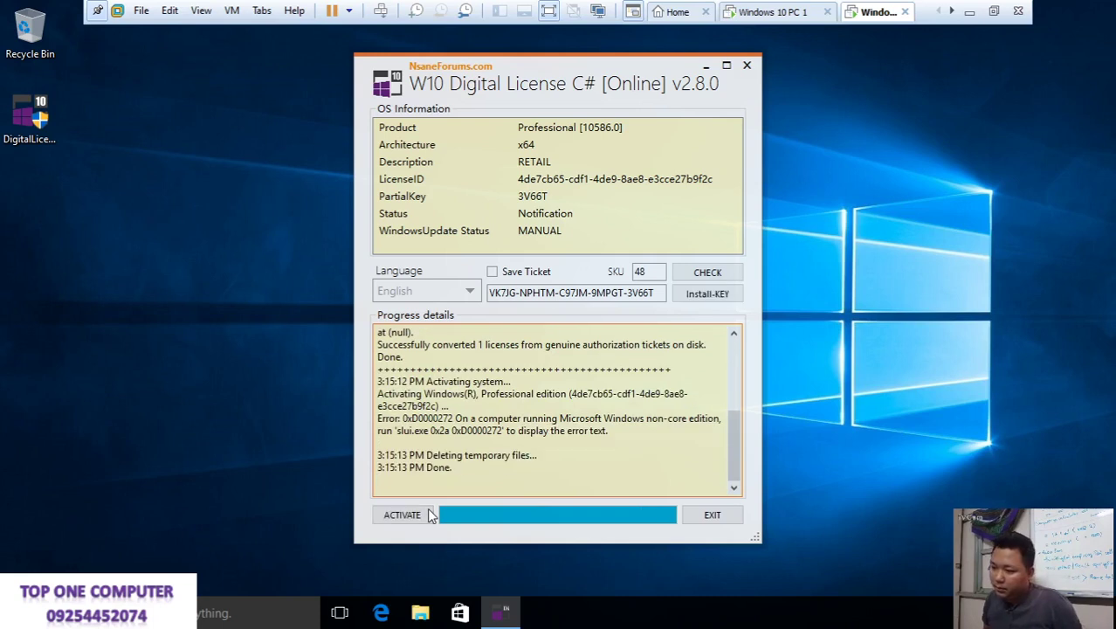
click(249, 617)
text(ac)
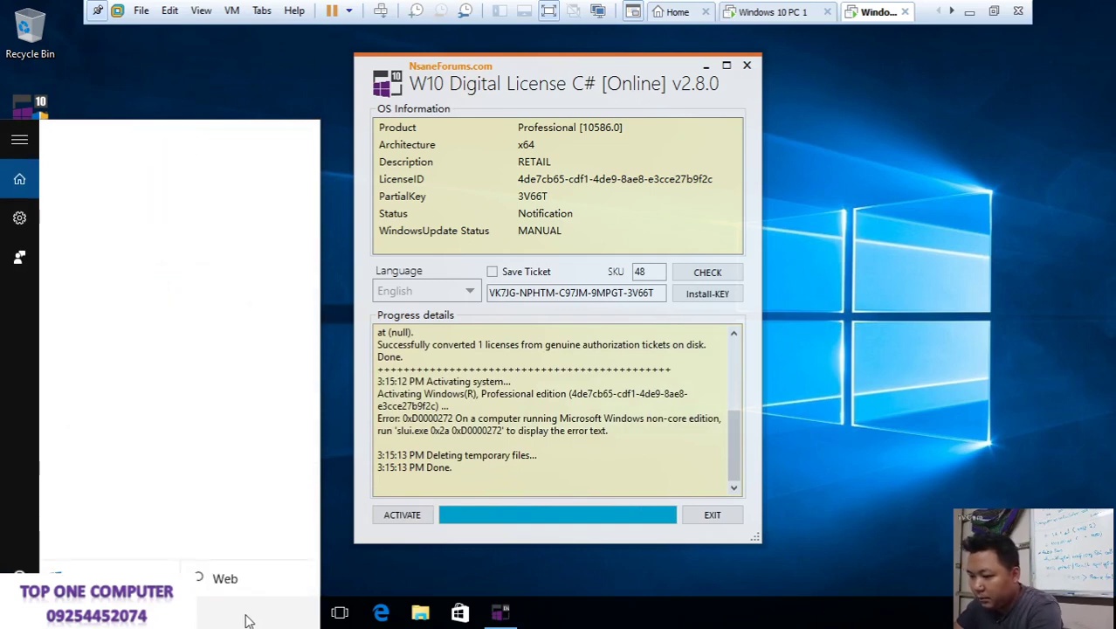
text(ti)
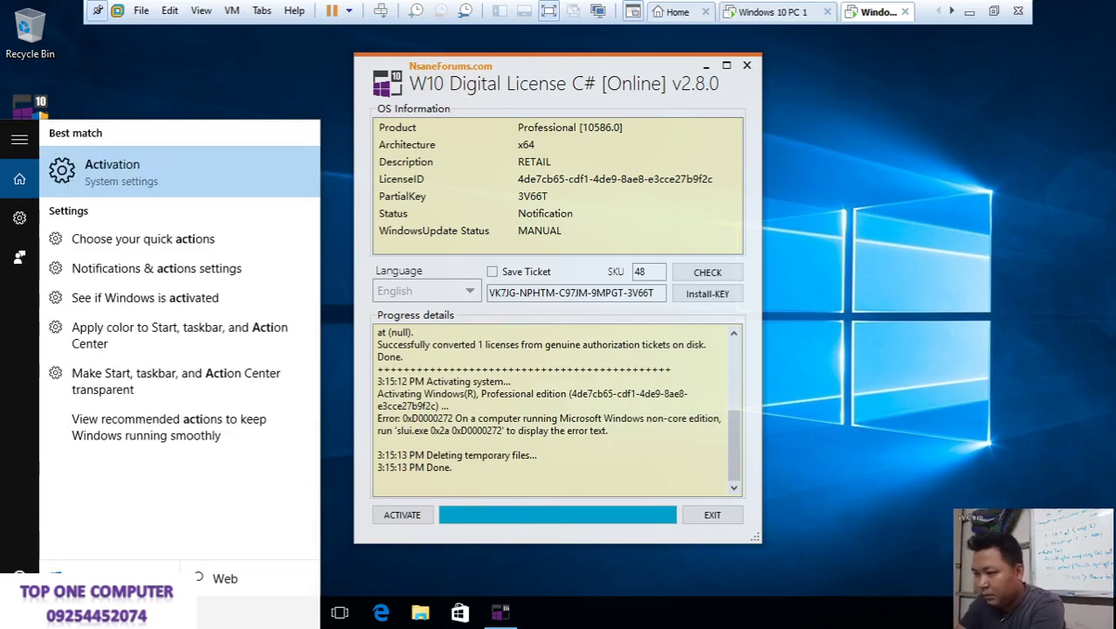
key(Return)
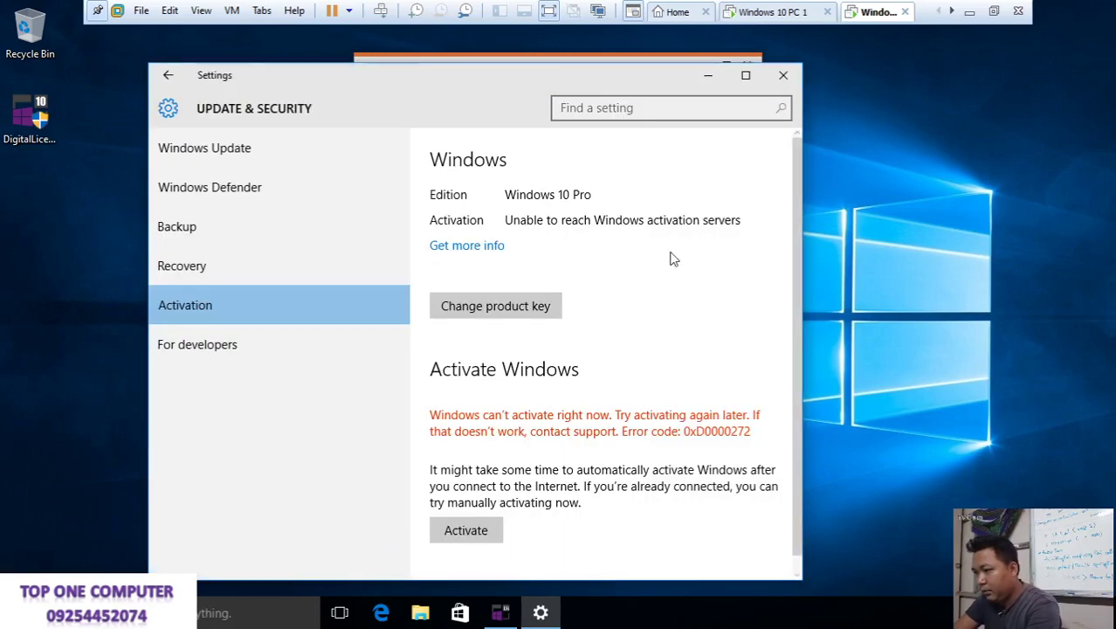
Step: Start changing the Windows product key and fill the product key field with the key copied from the W10 Digital License tool
click(528, 307)
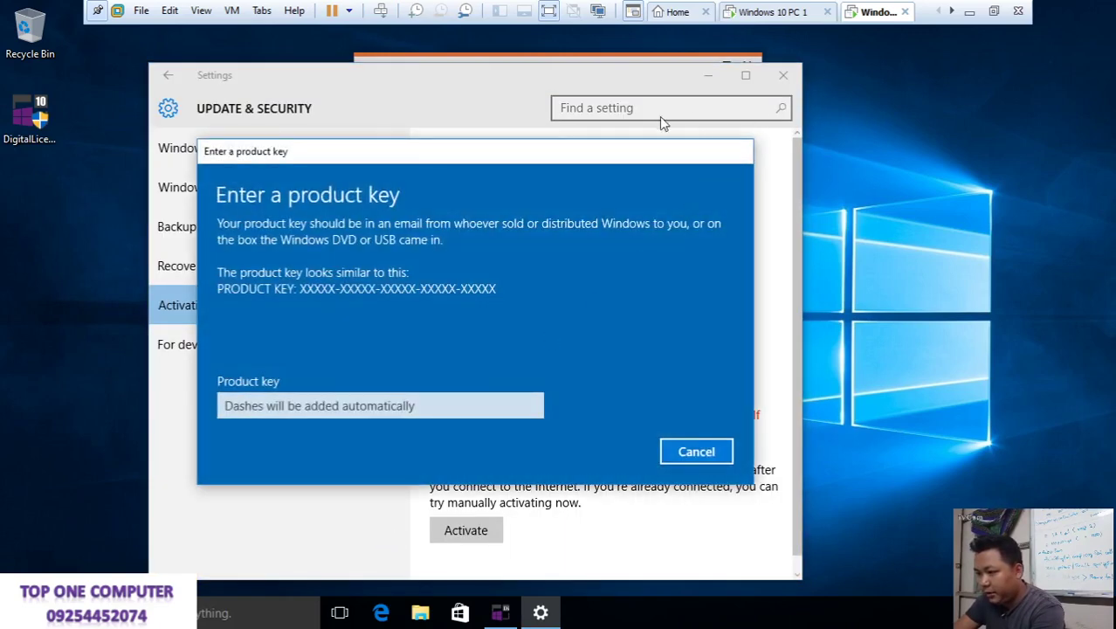
click(438, 404)
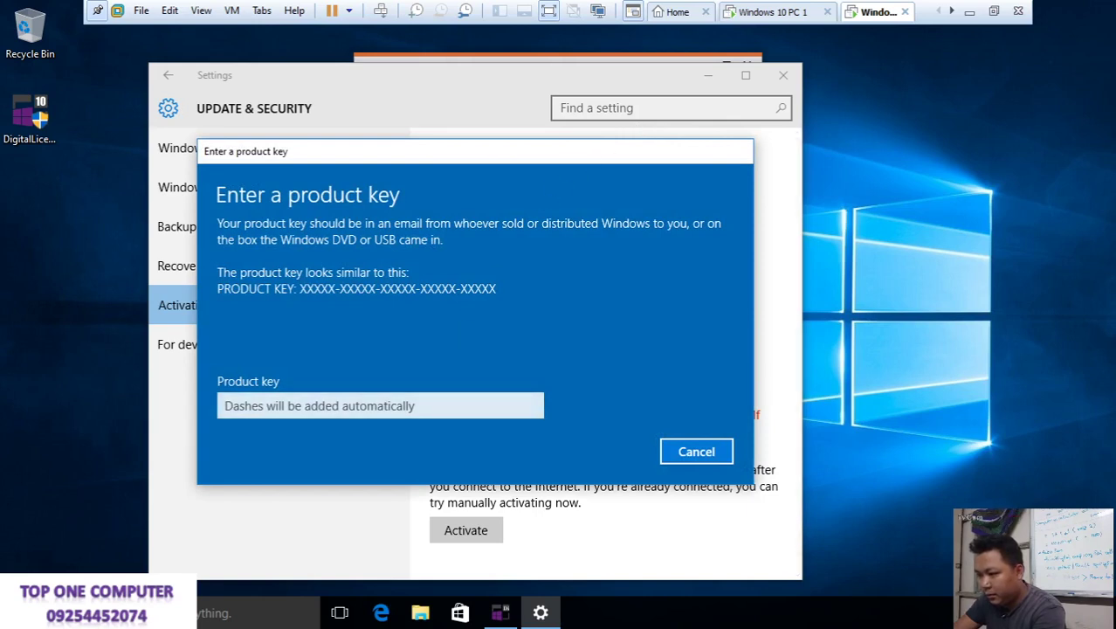
text(DFD)
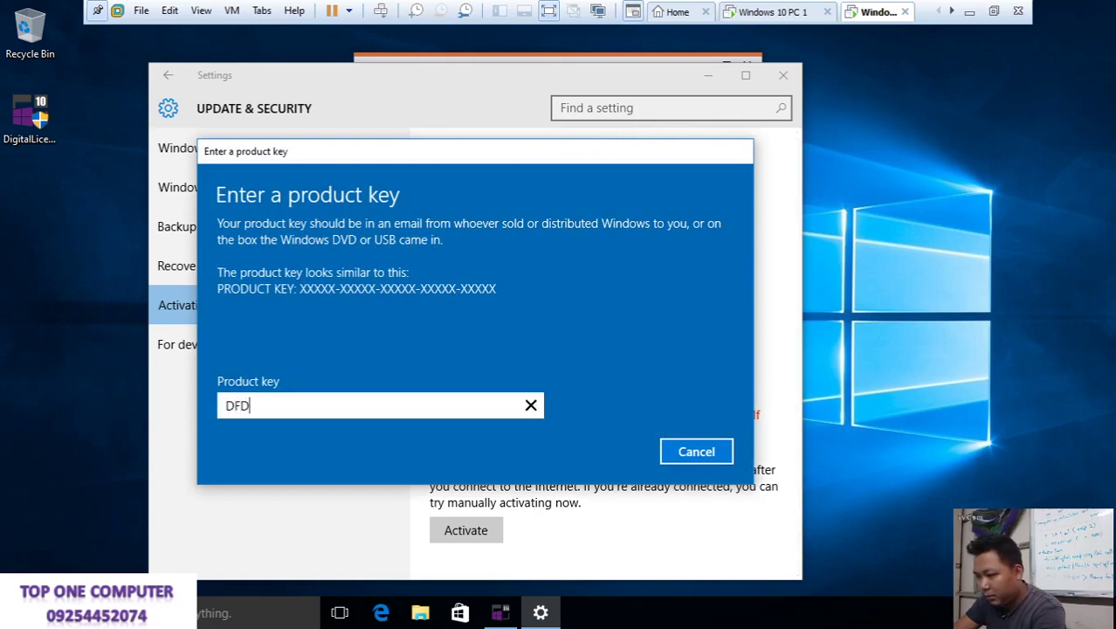
click(533, 406)
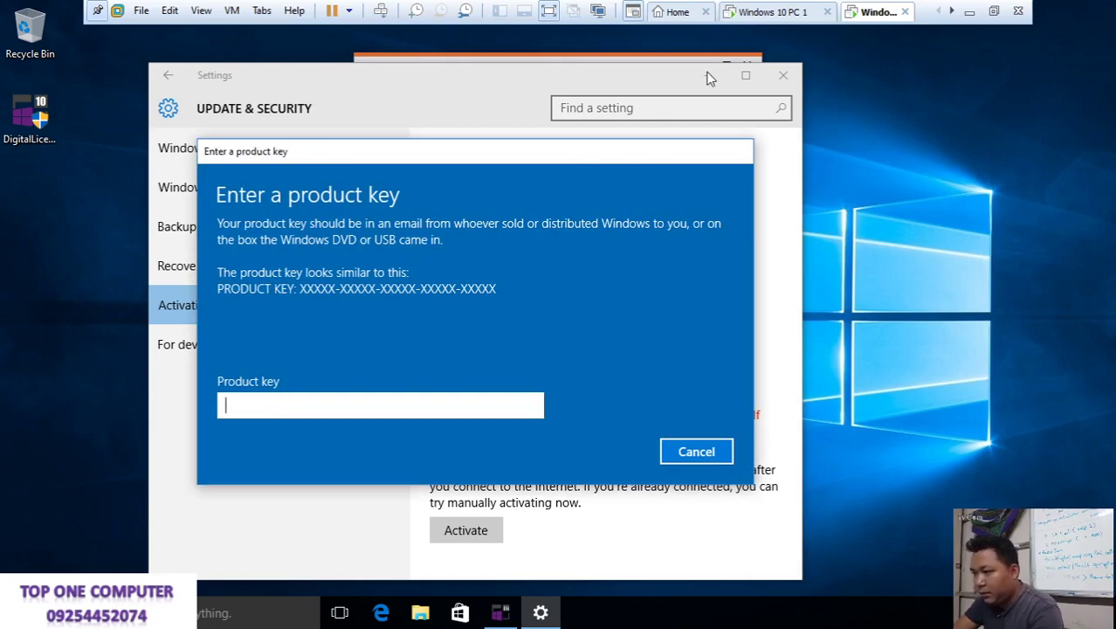
click(598, 58)
key(ctrl+a)
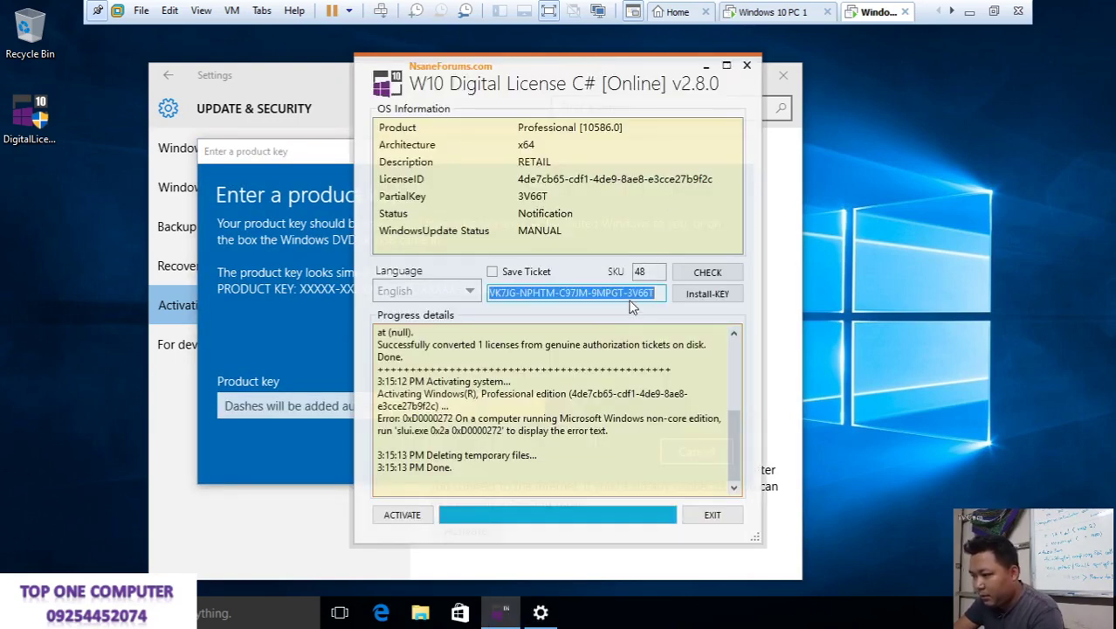
right_click(630, 297)
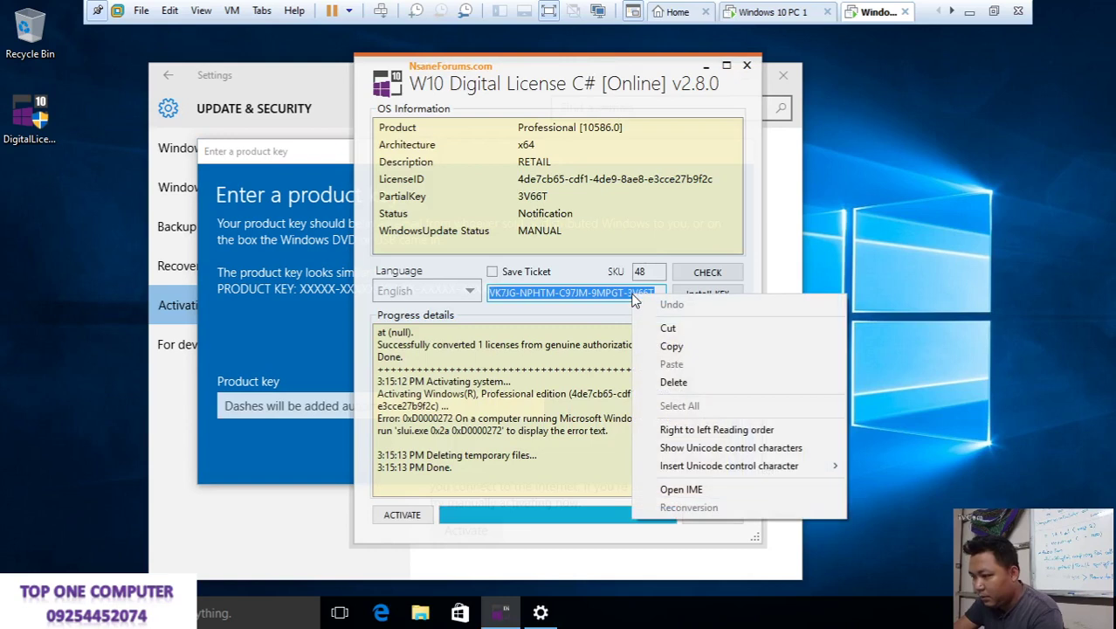
click(672, 346)
click(288, 405)
key(ctrl+v)
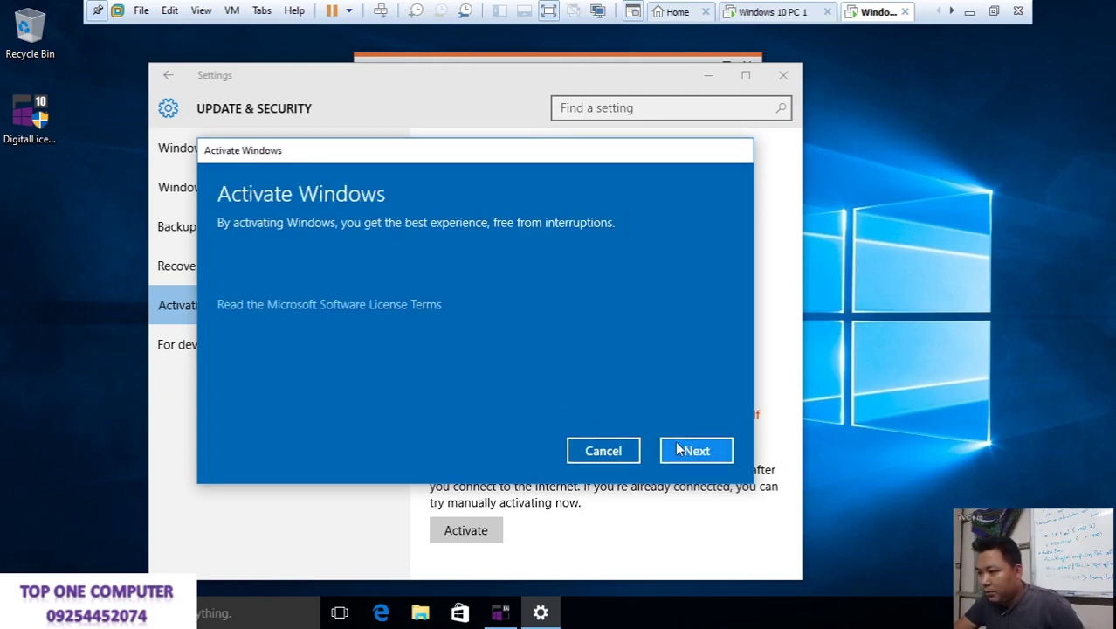
Step: Try to activate Windows with the entered product key, dismiss the result, and close Settings and the W10 Digital License tool
click(678, 446)
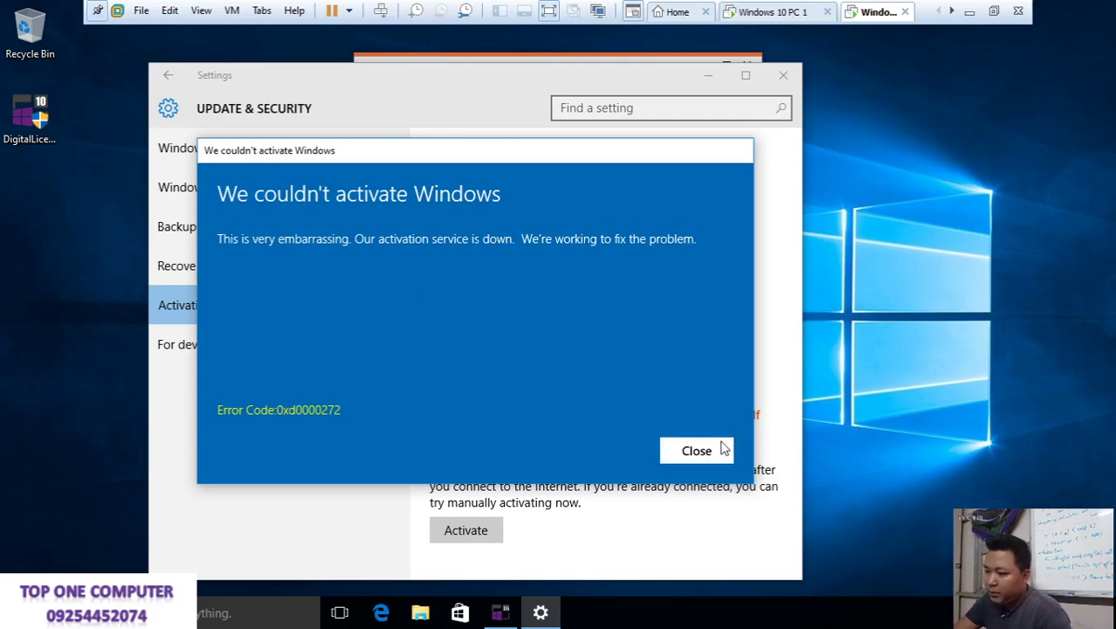
click(722, 447)
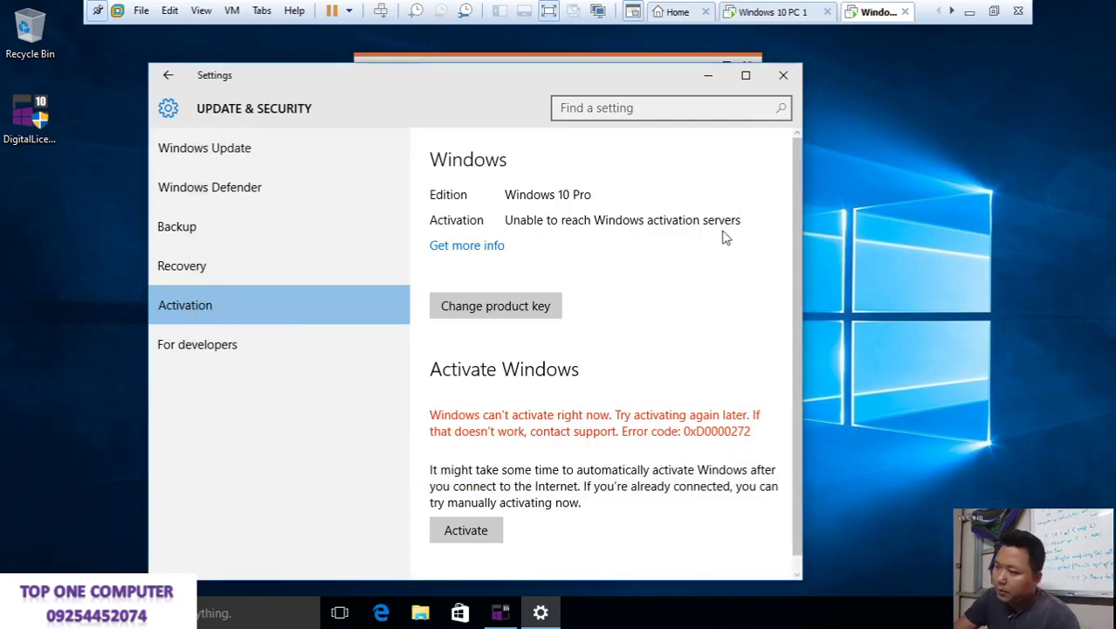
click(782, 75)
click(751, 68)
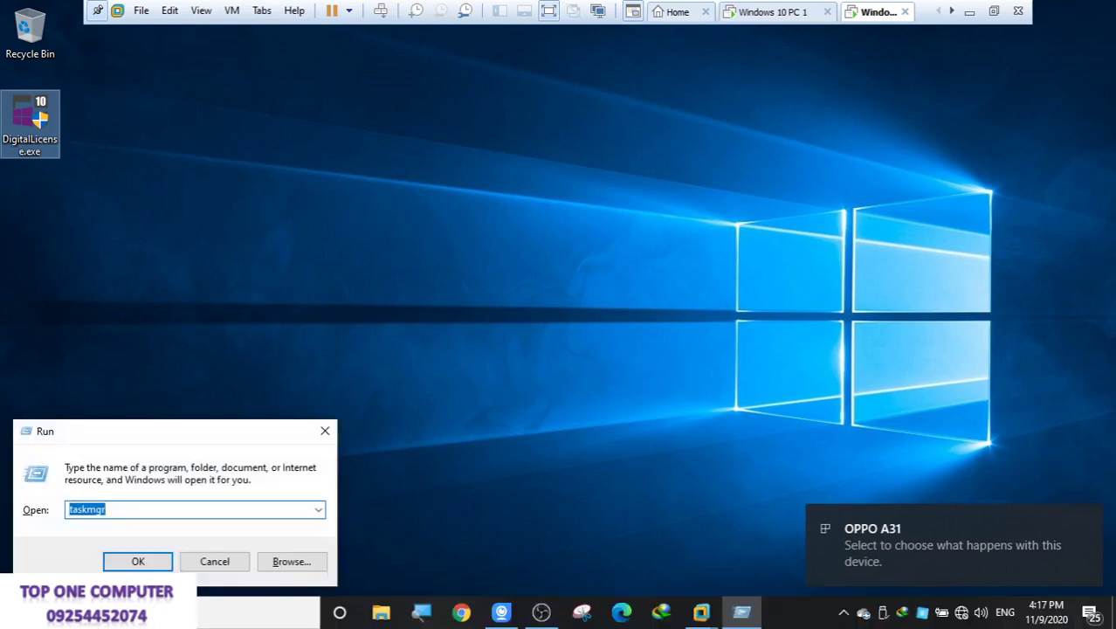
text(cmd)
key(Return)
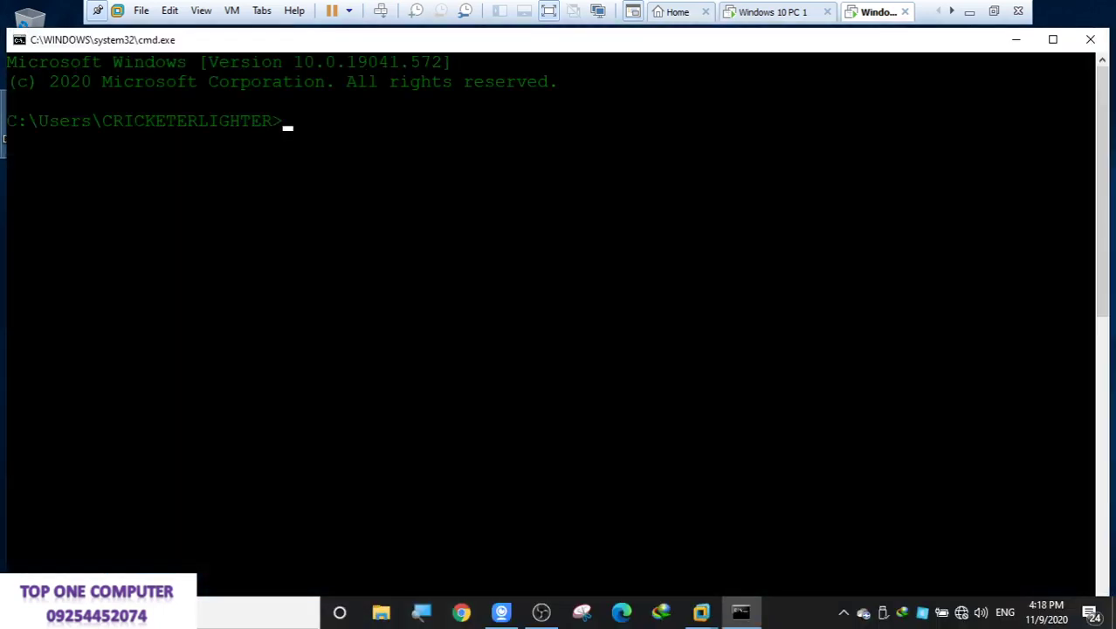
text(ping www.googe.co)
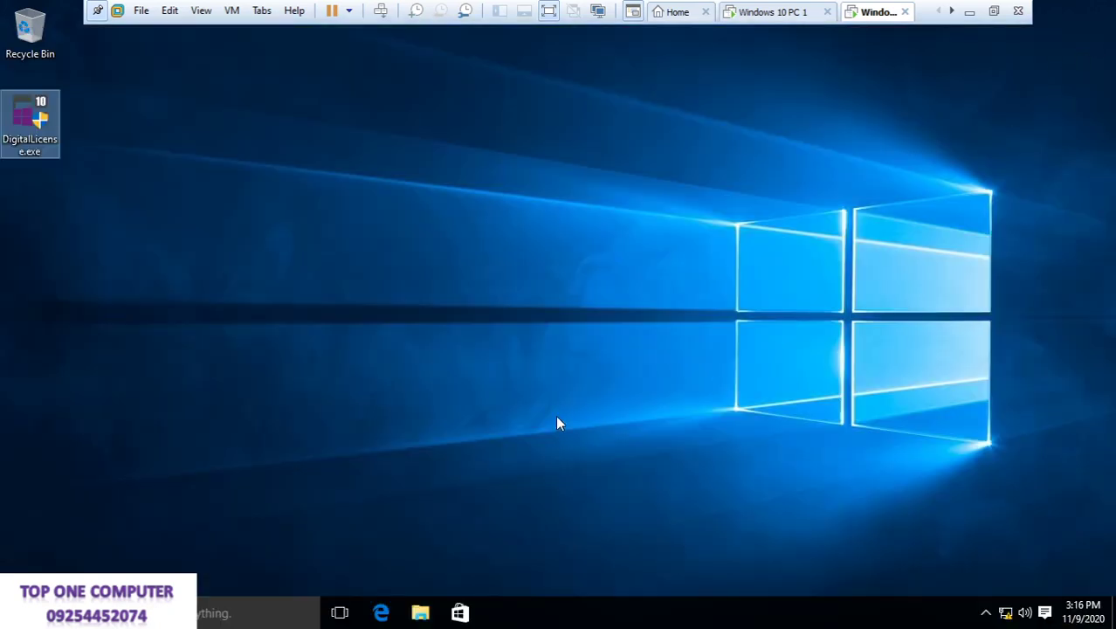
Step: Open a Command Prompt in the second virtual machine by running cmd
click(557, 418)
key(super+r)
text(cdm)
key(Return)
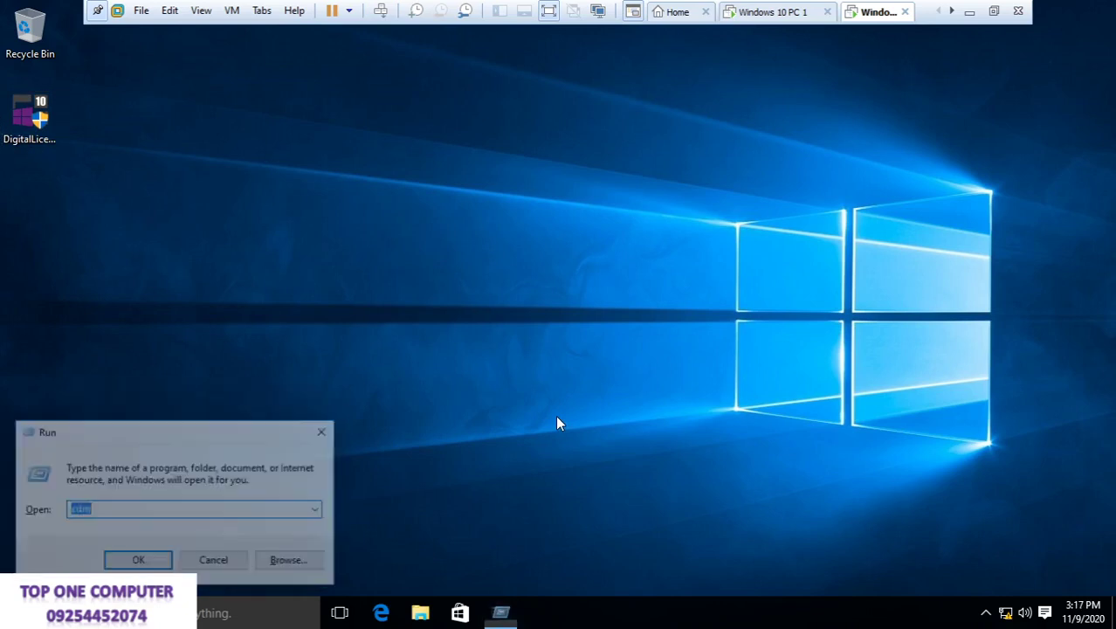
key(Return)
text(cmd)
key(Return)
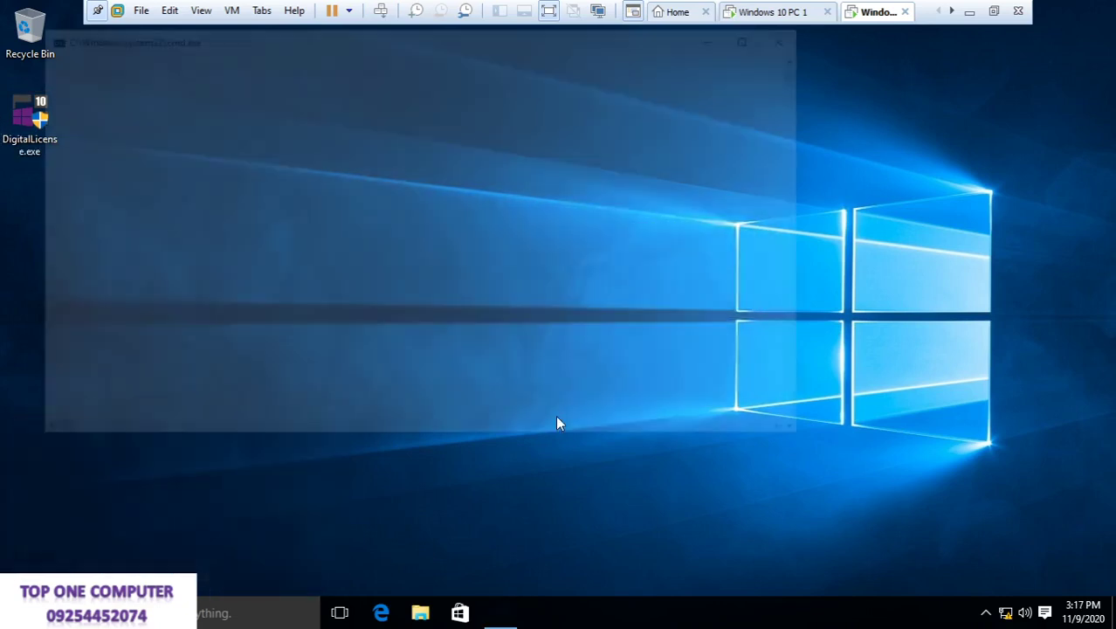
text(ping www)
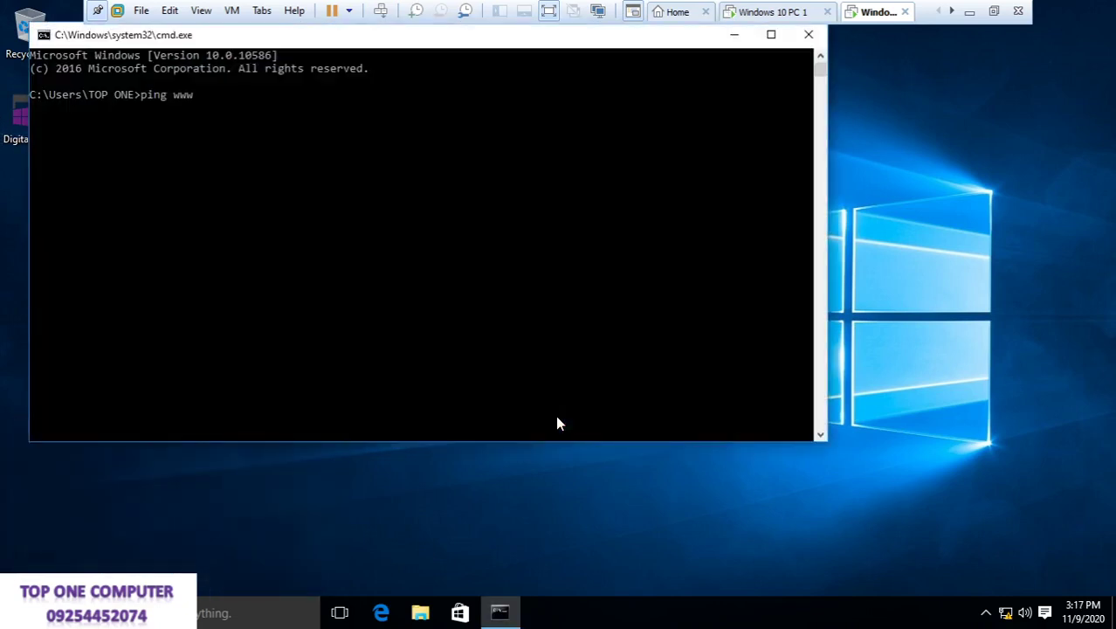
text(.google.com -t)
key(Return)
key(Up)
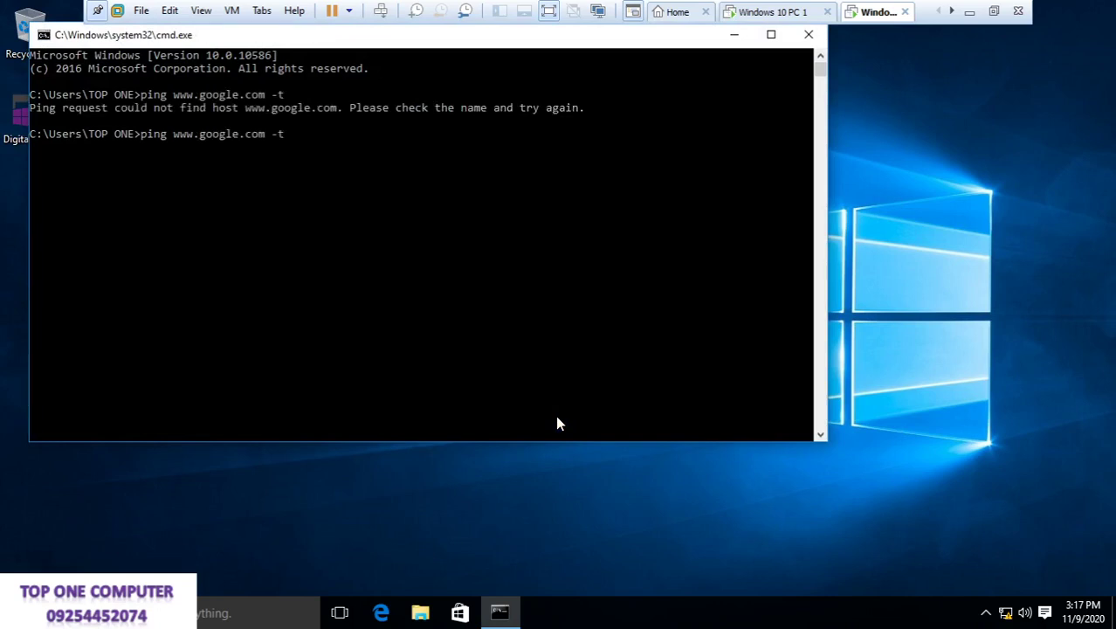
key(Return)
key(Up)
key(Return)
key(Up)
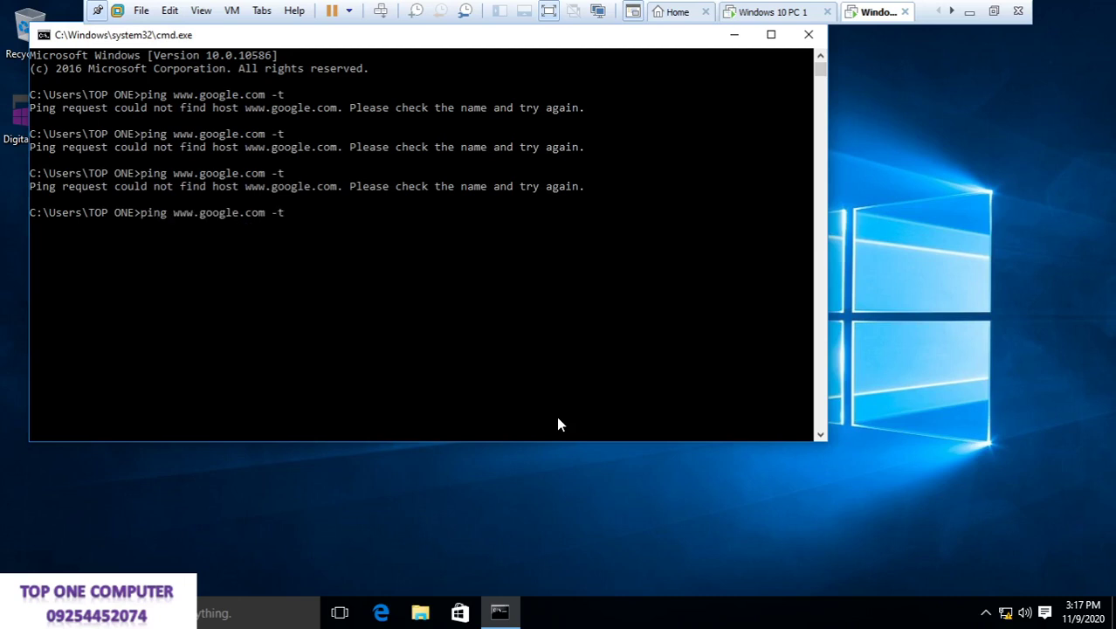
key(Return)
key(Up)
key(Return)
key(Up)
key(Return)
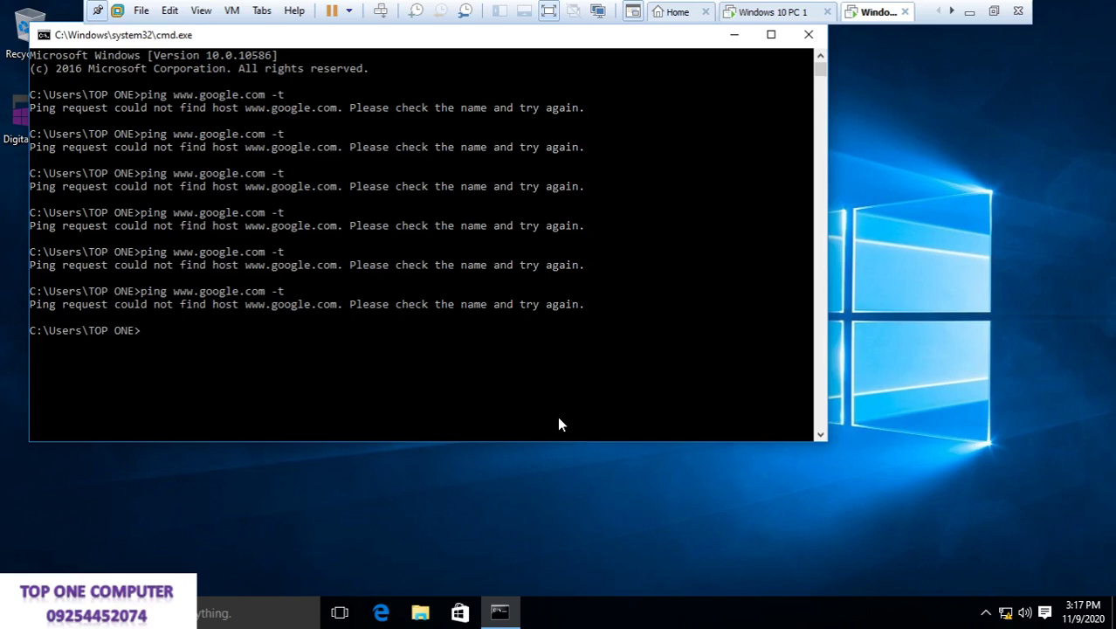
key(Up)
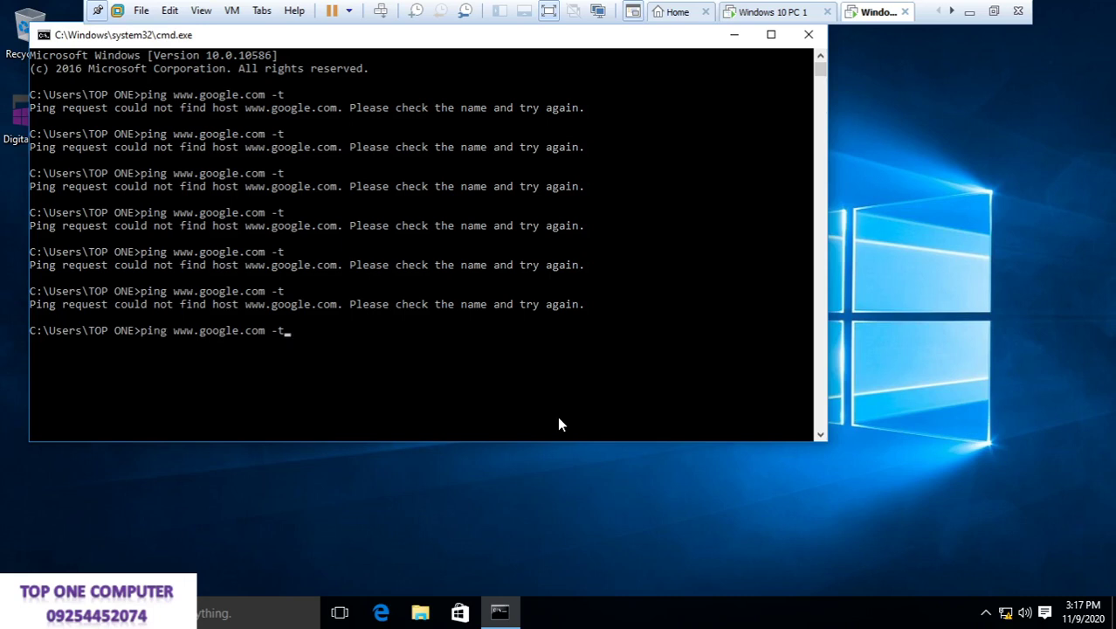
key(Return)
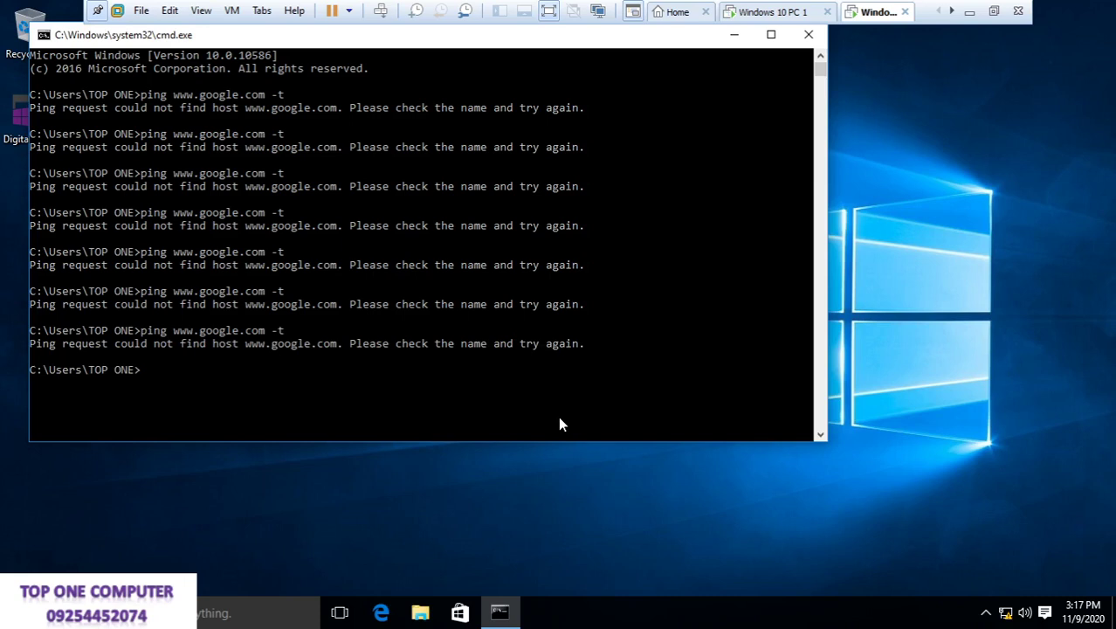
key(Up)
key(Return)
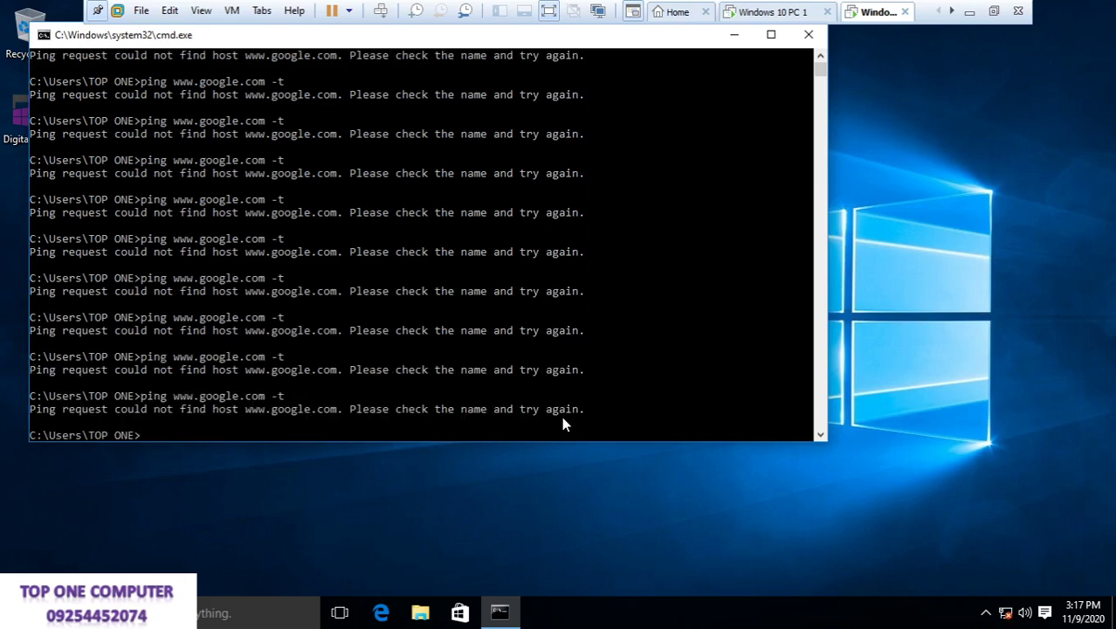
key(Up)
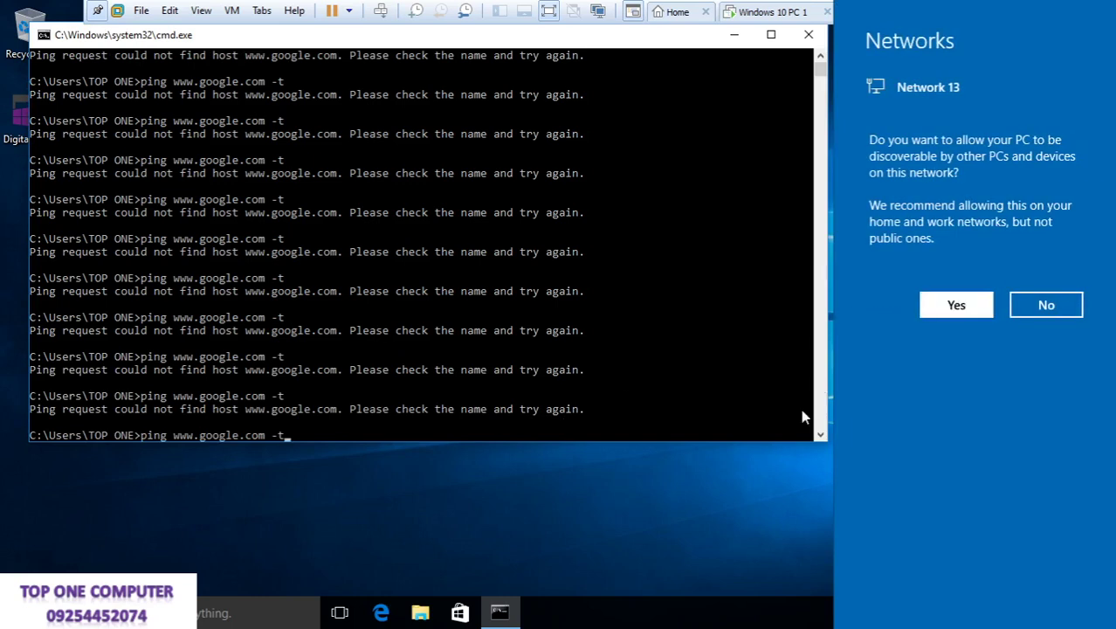
click(1046, 305)
key(Return)
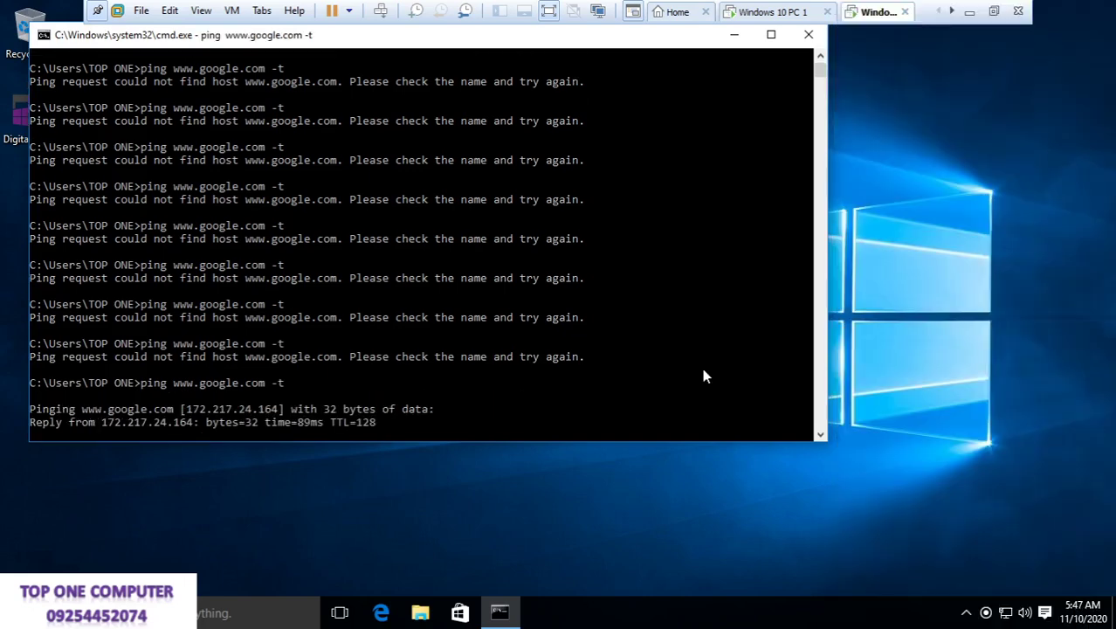
click(732, 39)
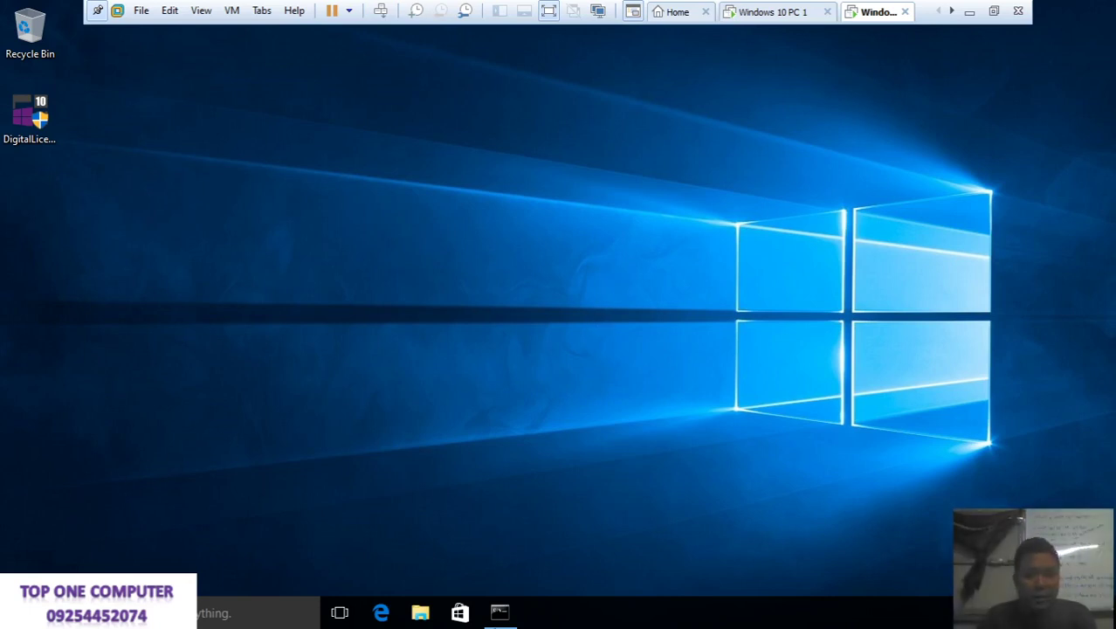
Step: Run DigitalLicense.exe as administrator to activate Windows, and check the activation status in the Activation settings
right_click(38, 123)
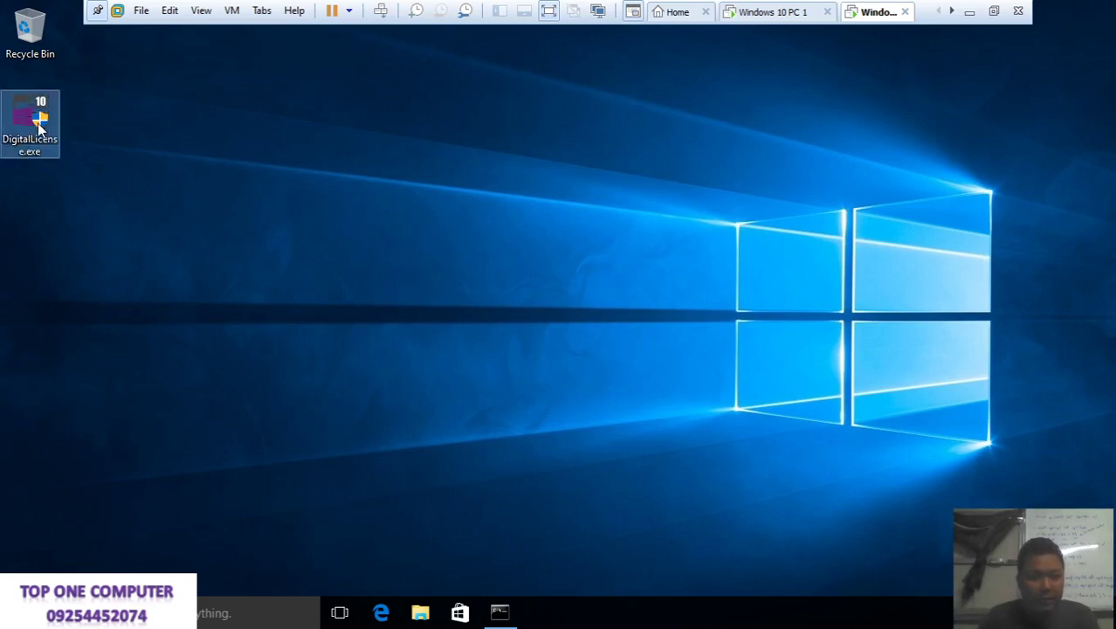
click(82, 156)
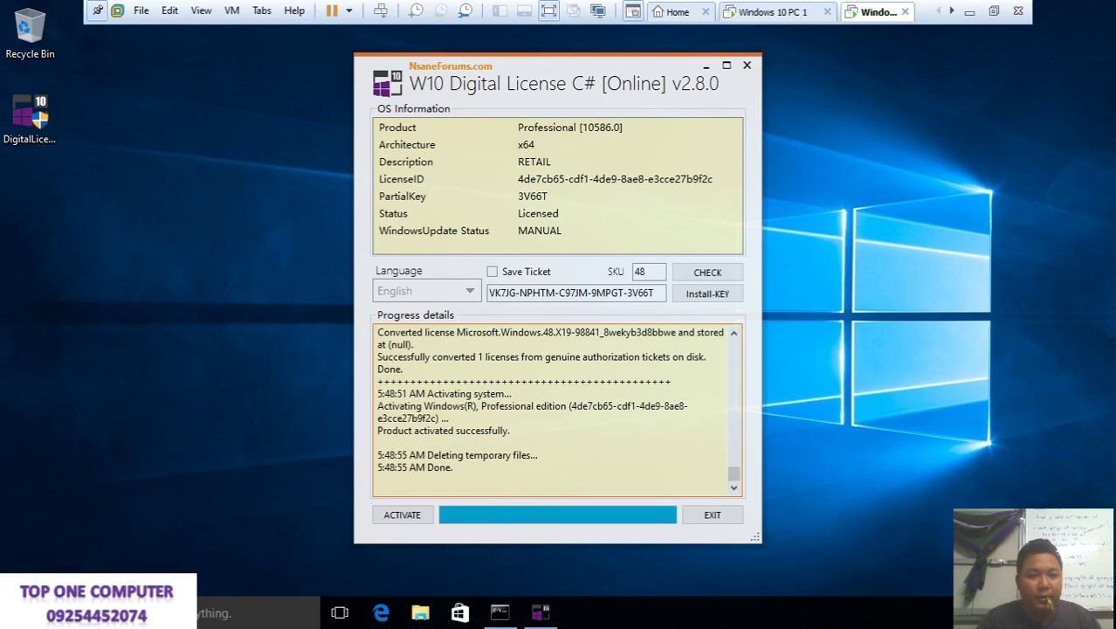
key(super)
text(acti)
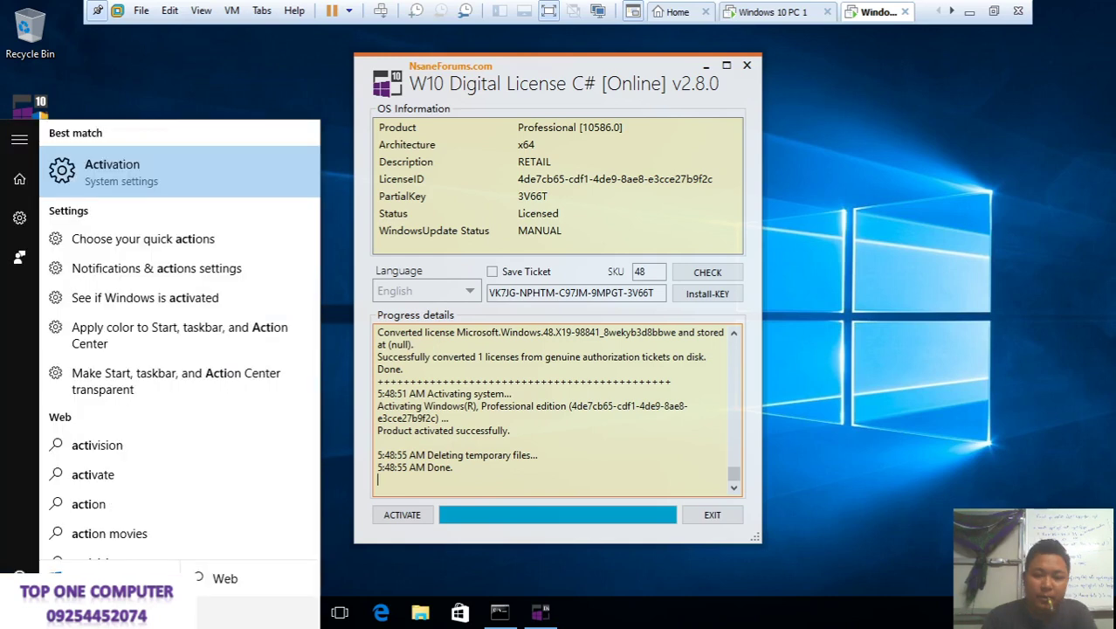
key(Return)
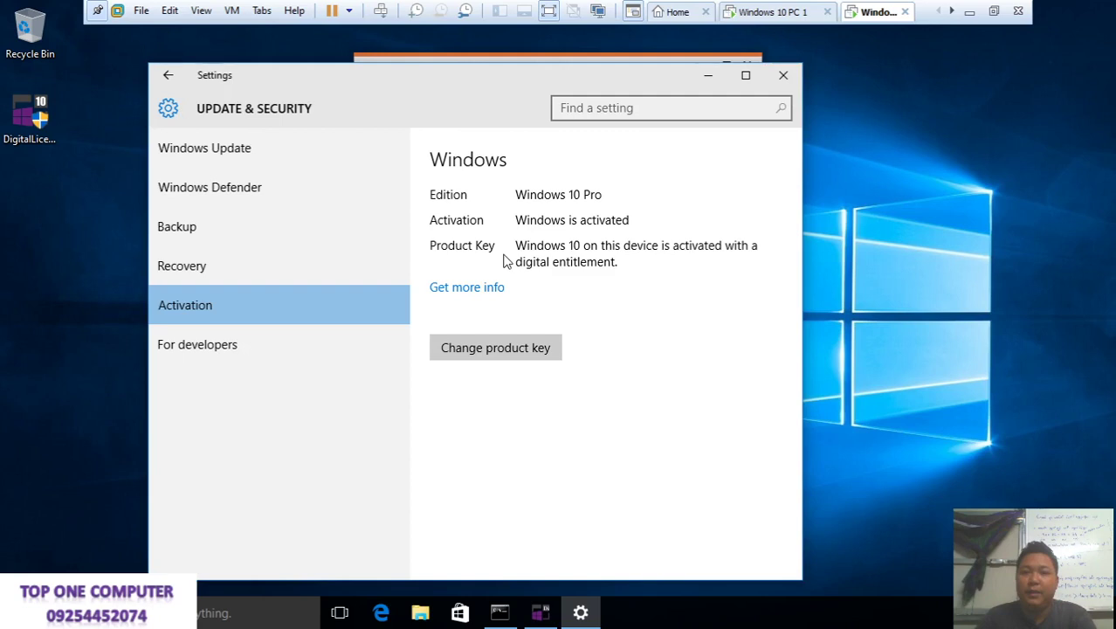
click(503, 615)
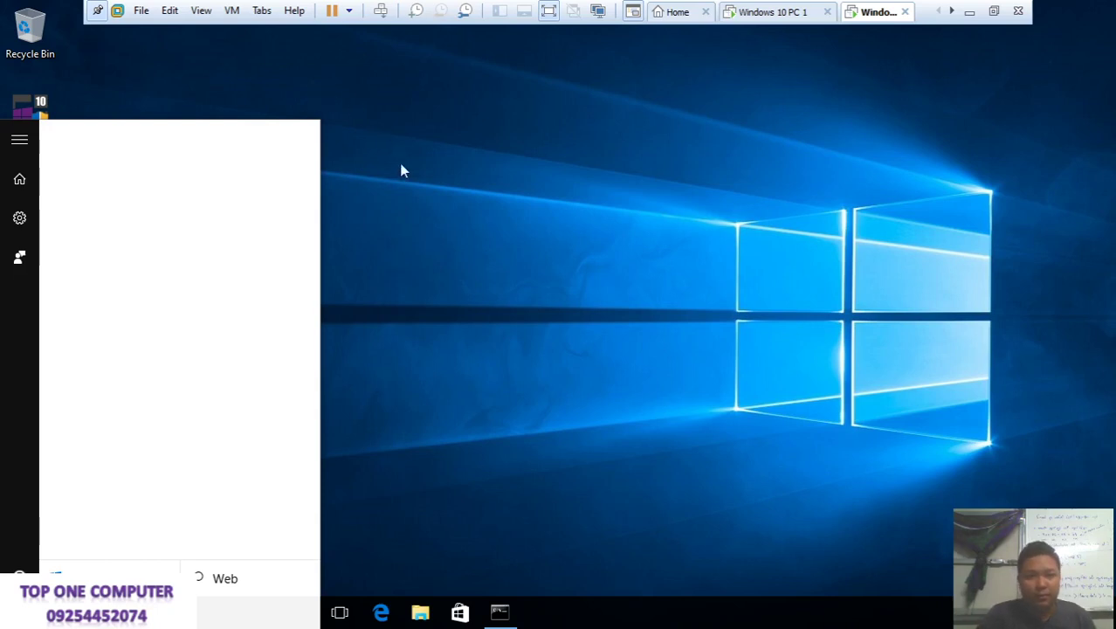
right_click(440, 94)
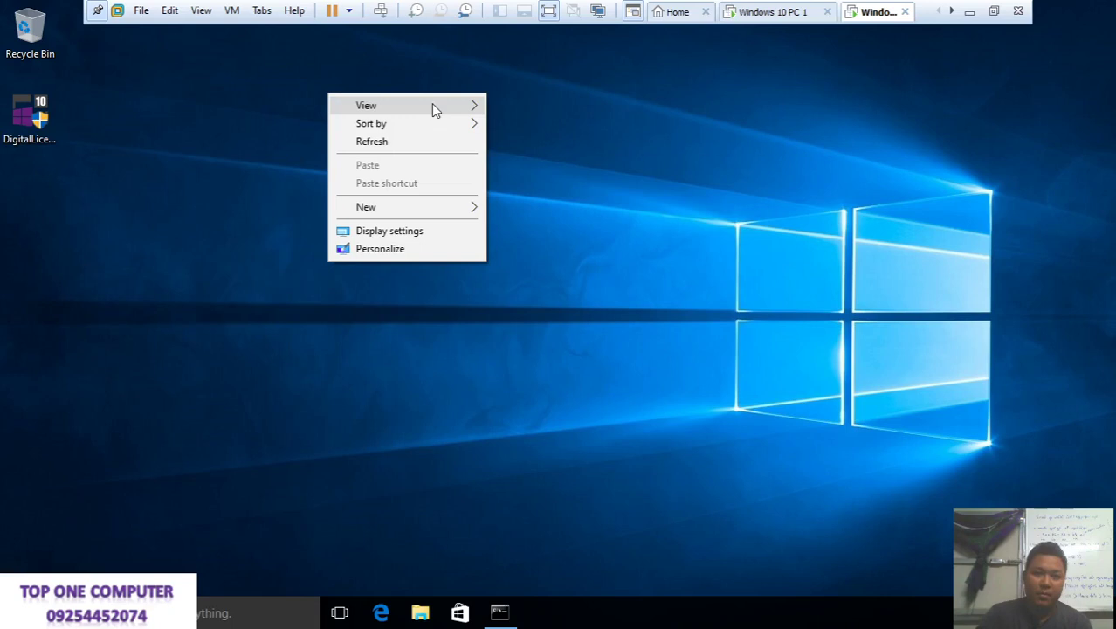
click(417, 139)
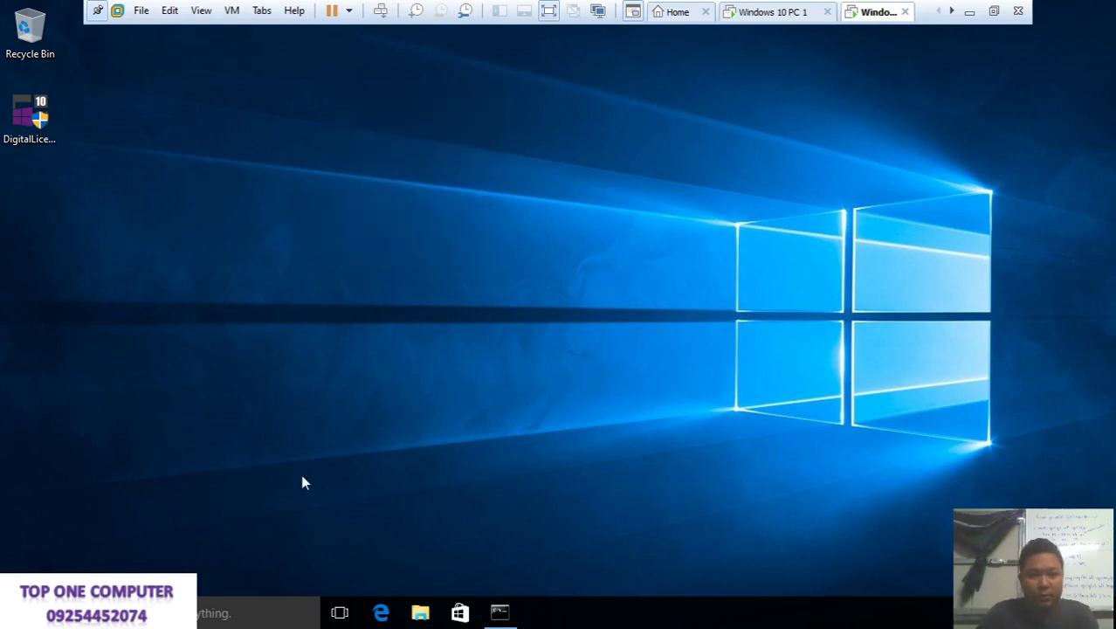
click(17, 612)
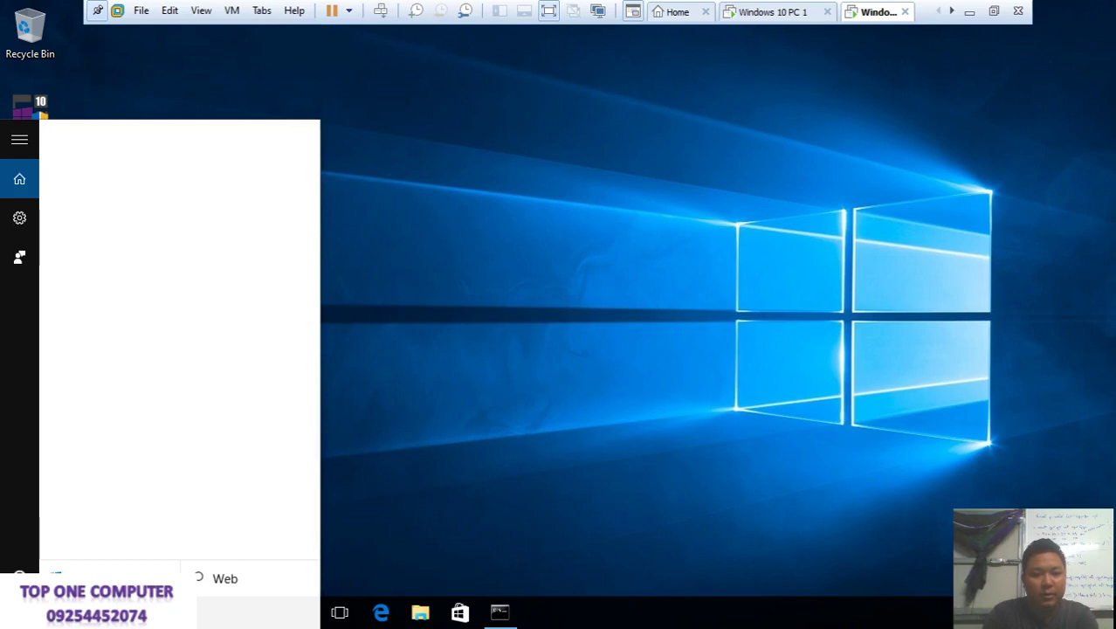
text(c)
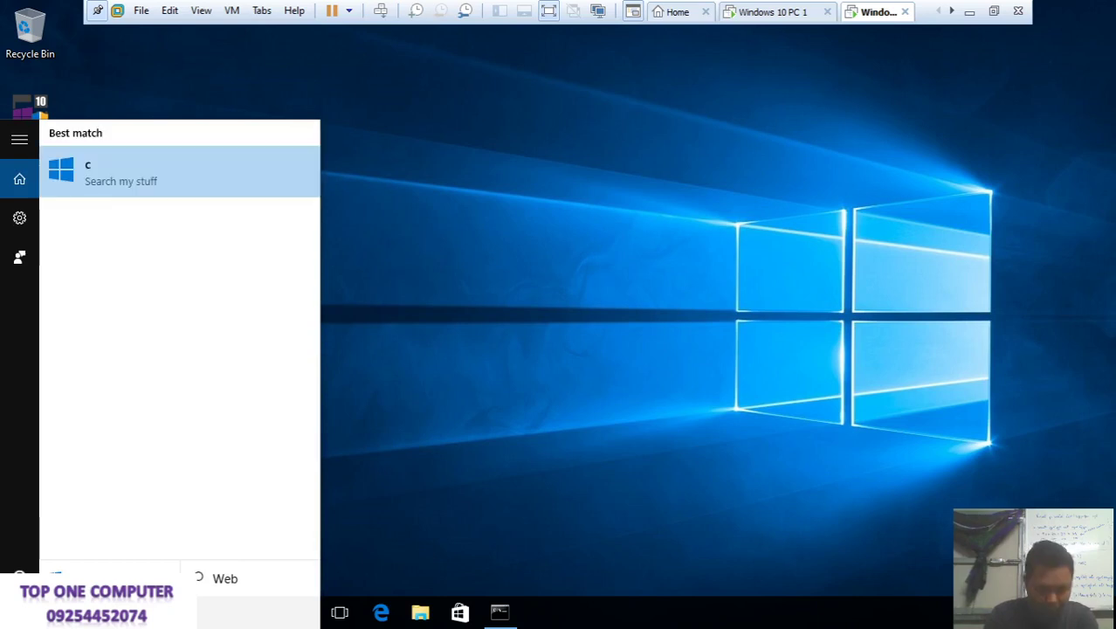
text(md)
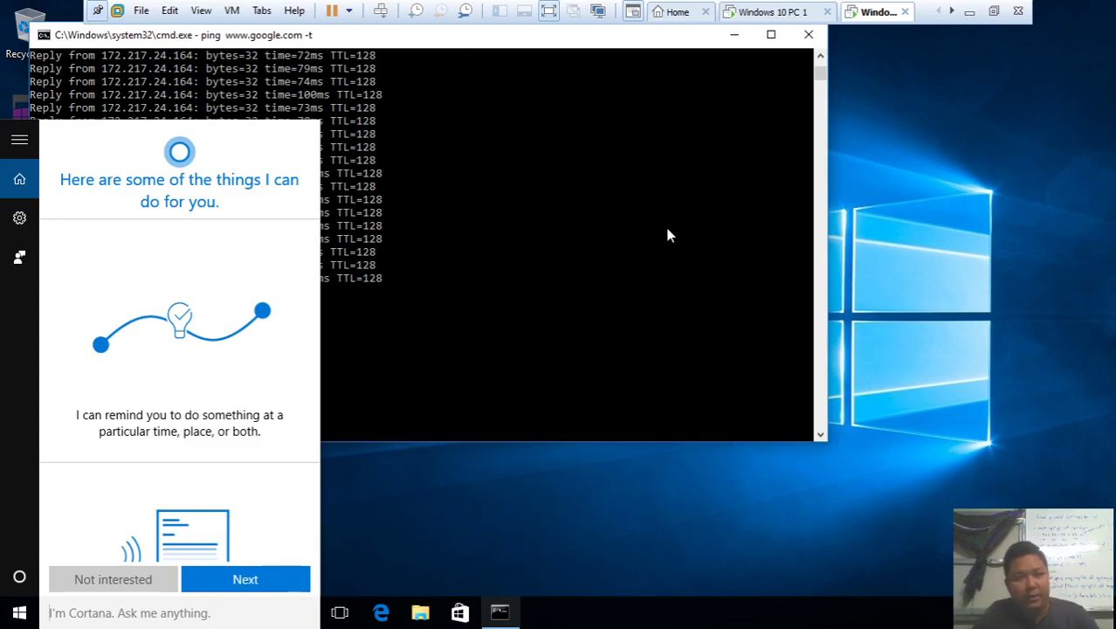
click(746, 19)
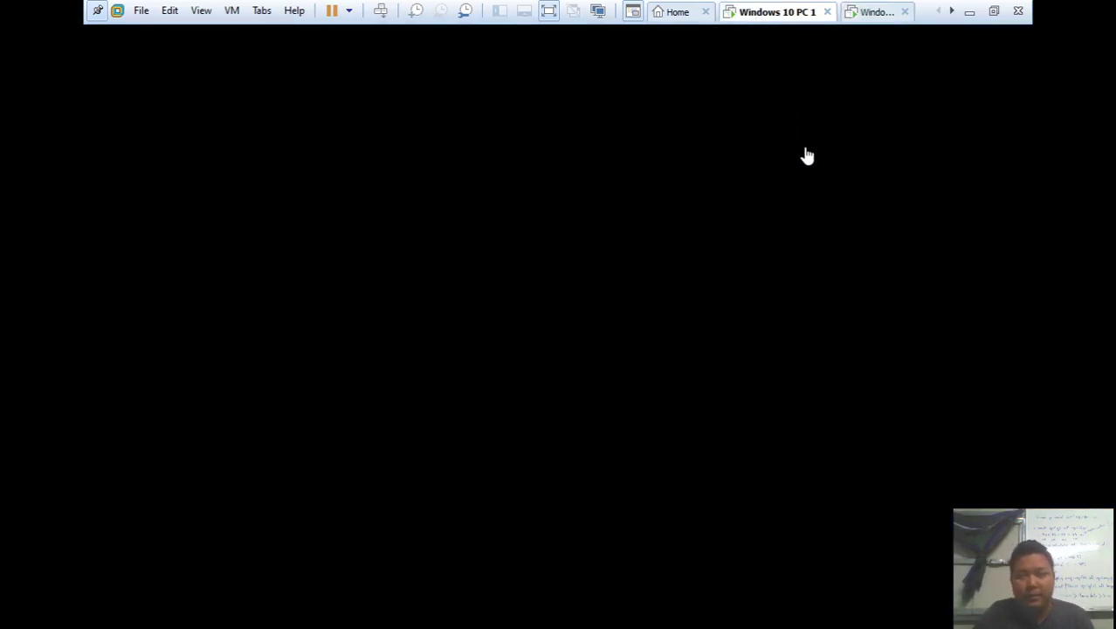
click(876, 17)
key(shift+F10)
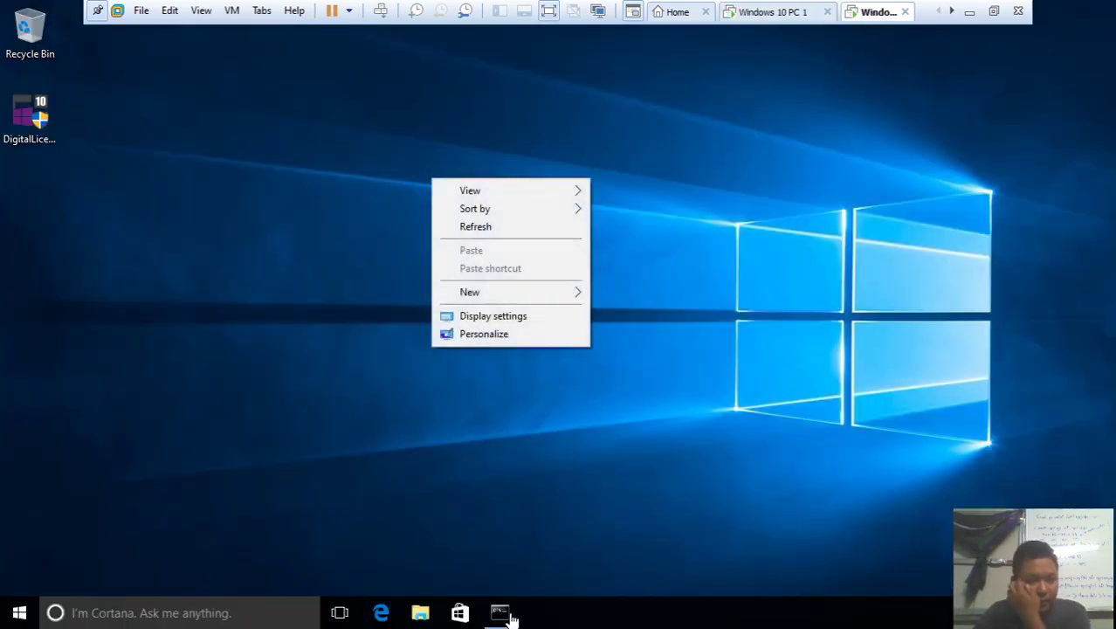
click(510, 227)
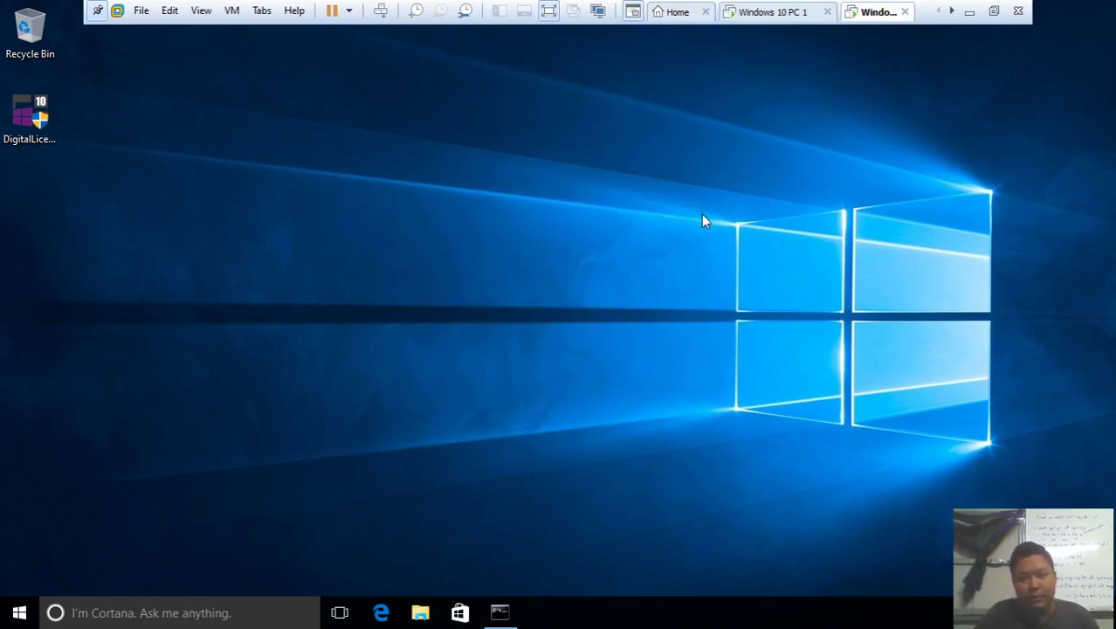
right_click(656, 180)
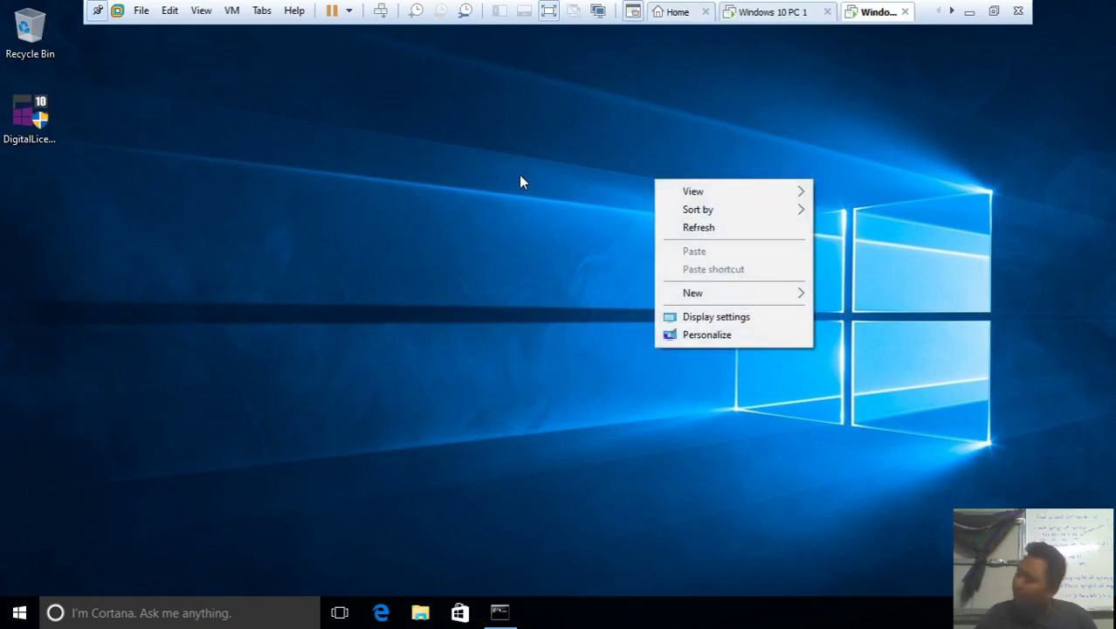
click(601, 221)
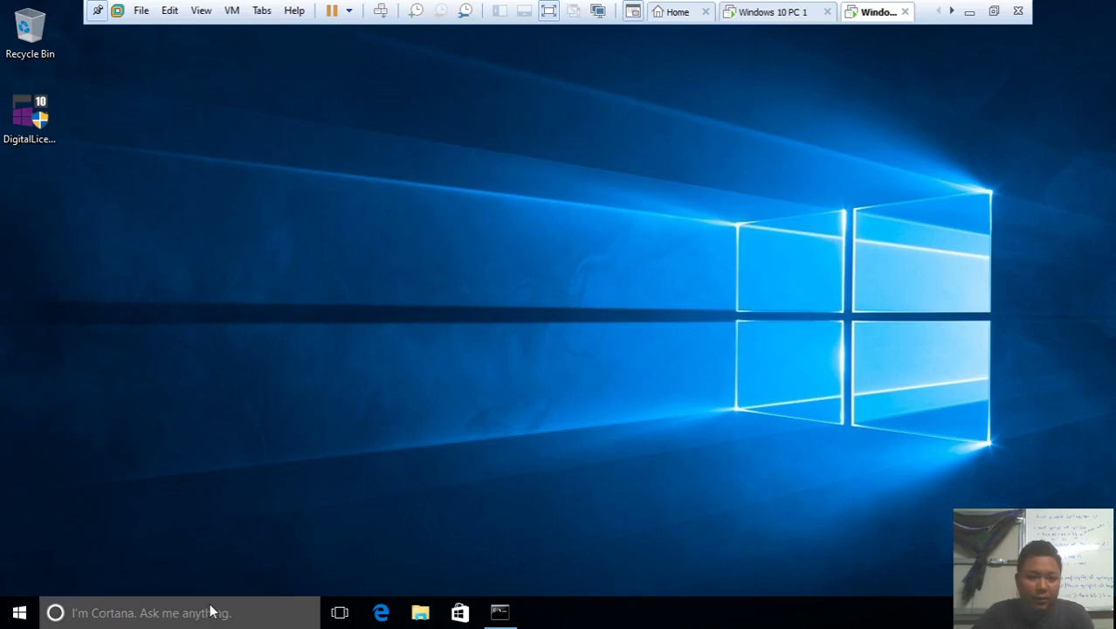
Step: Open a Command Prompt as administrator and close the Command Prompt window running the ping
click(86, 613)
text(cmd)
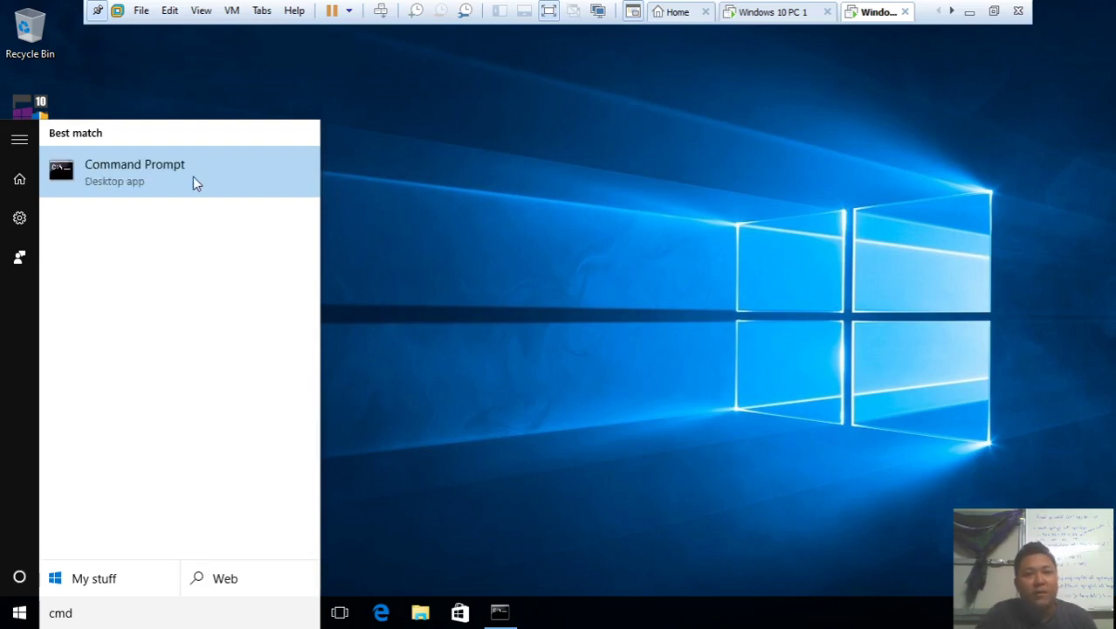
right_click(193, 176)
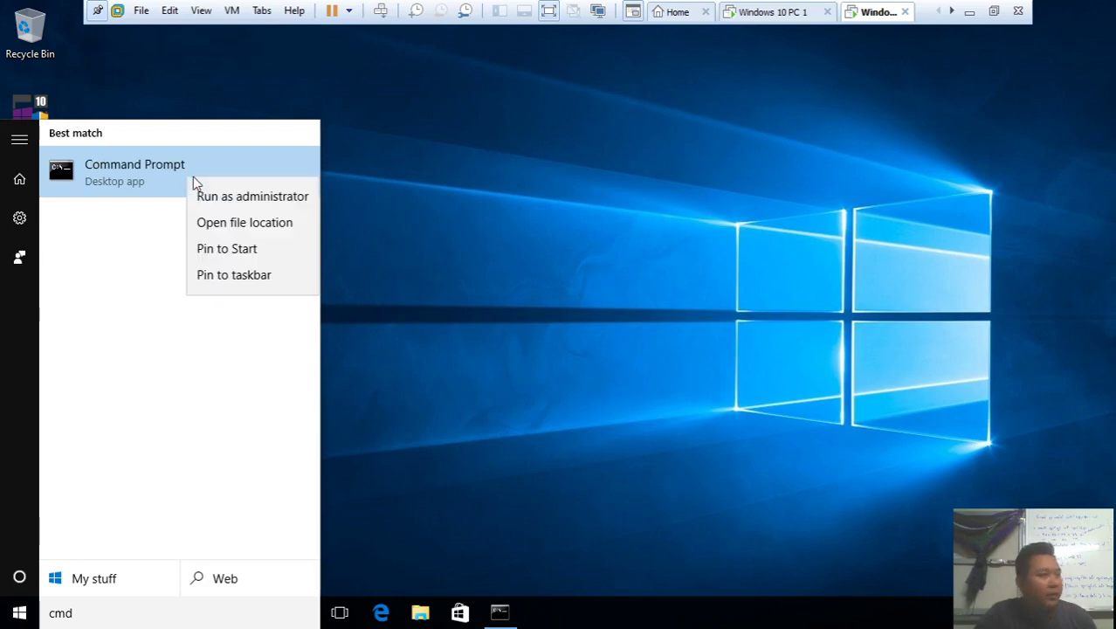
click(242, 207)
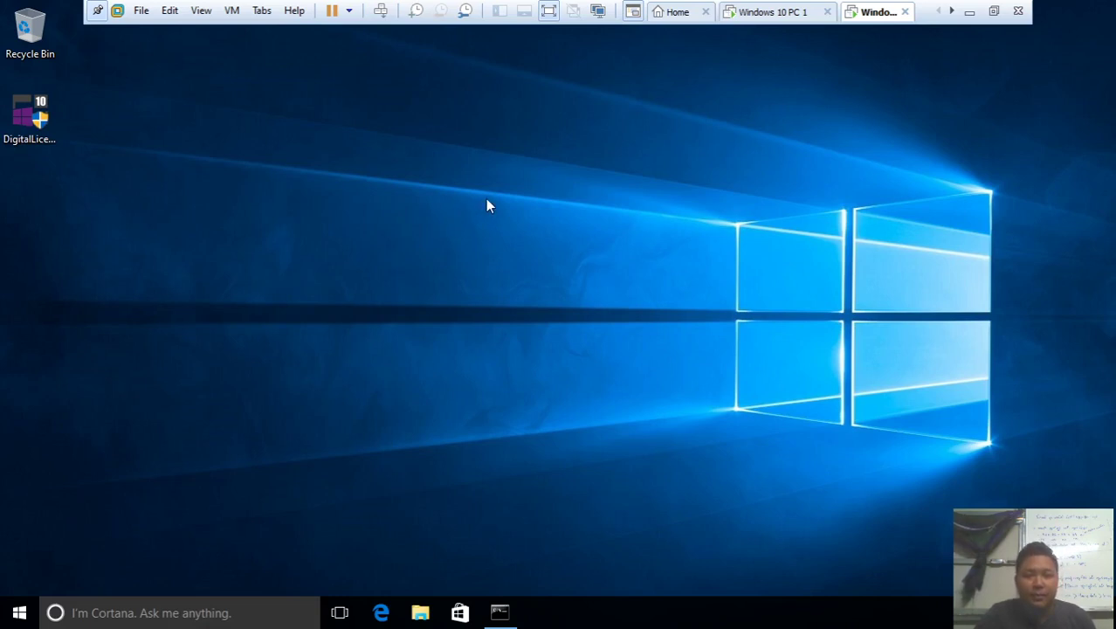
click(503, 613)
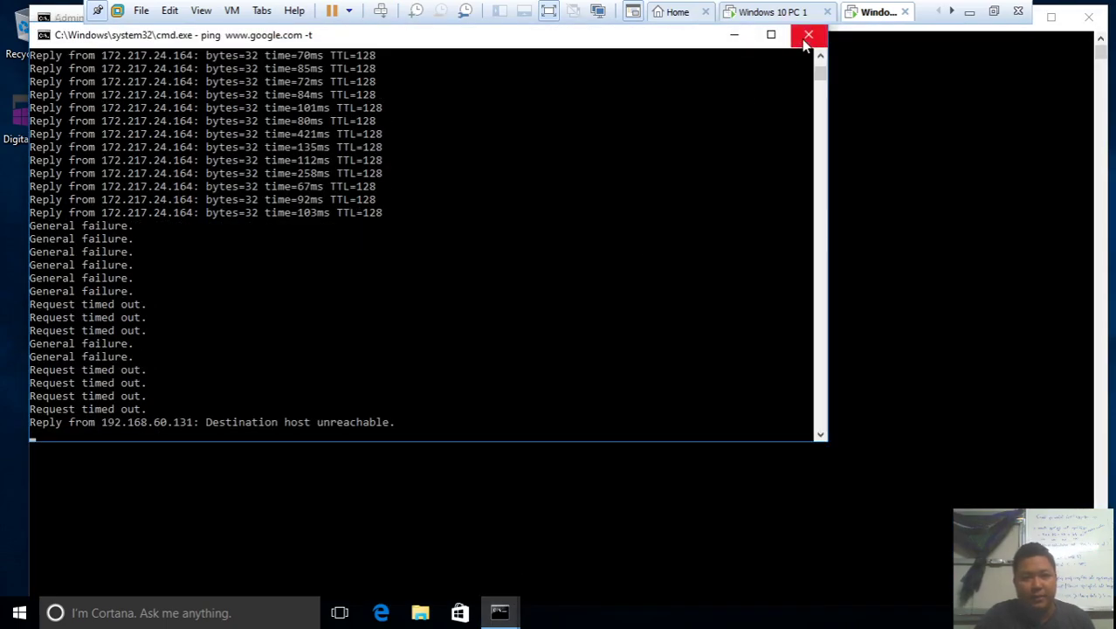
click(805, 37)
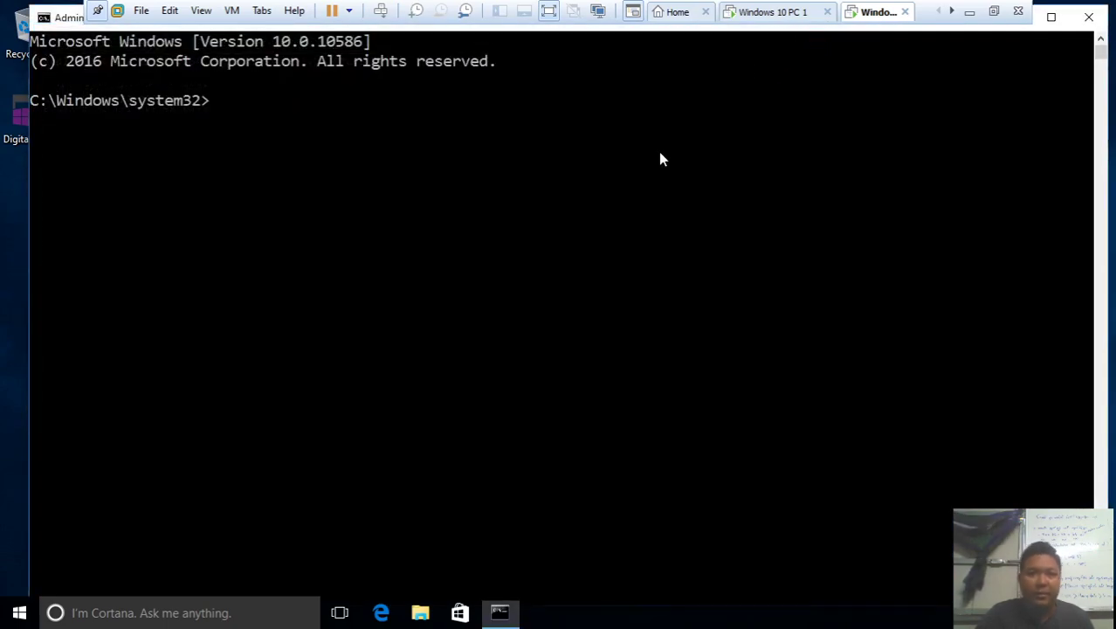
Step: Run slmgr.vbs /dli in the elevated Command Prompt to view the license details, and dismiss the resulting dialog
click(547, 213)
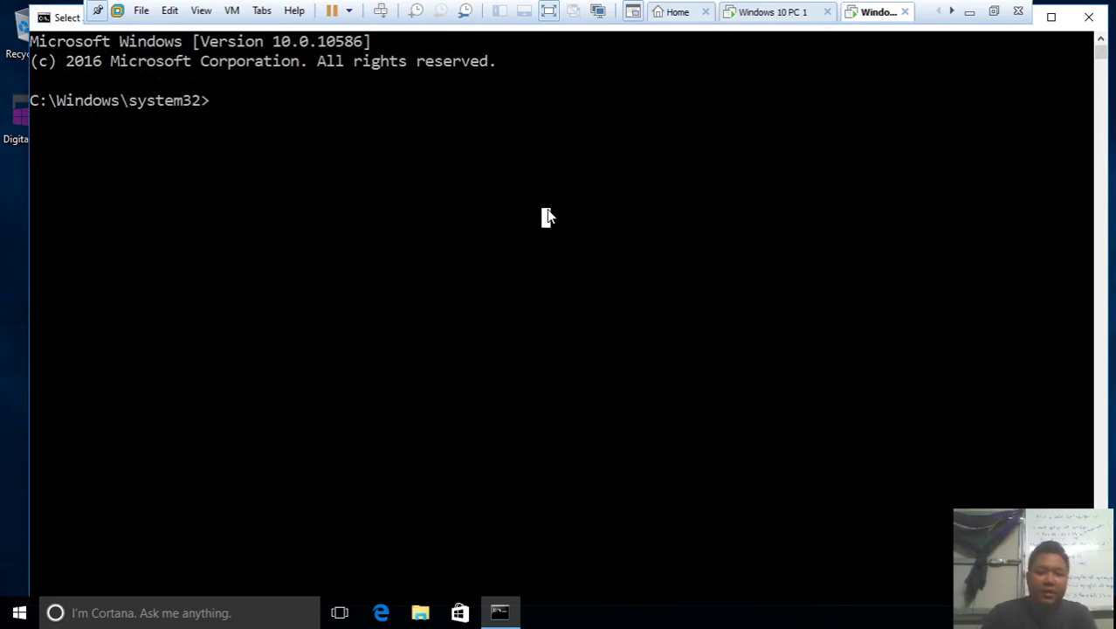
text(slmgr)
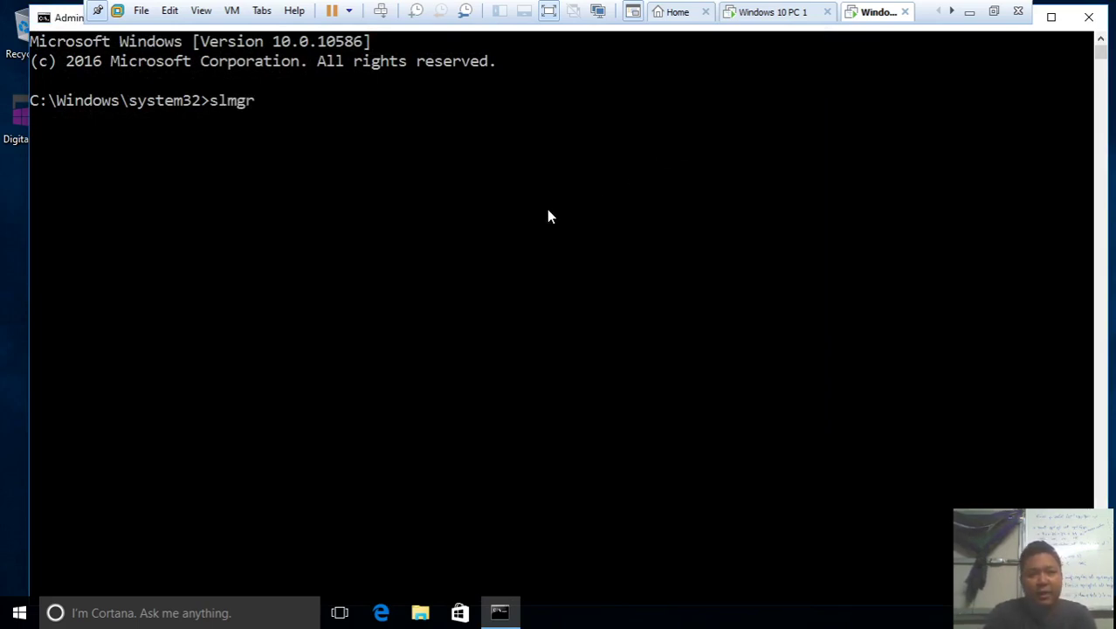
text(.vbs )
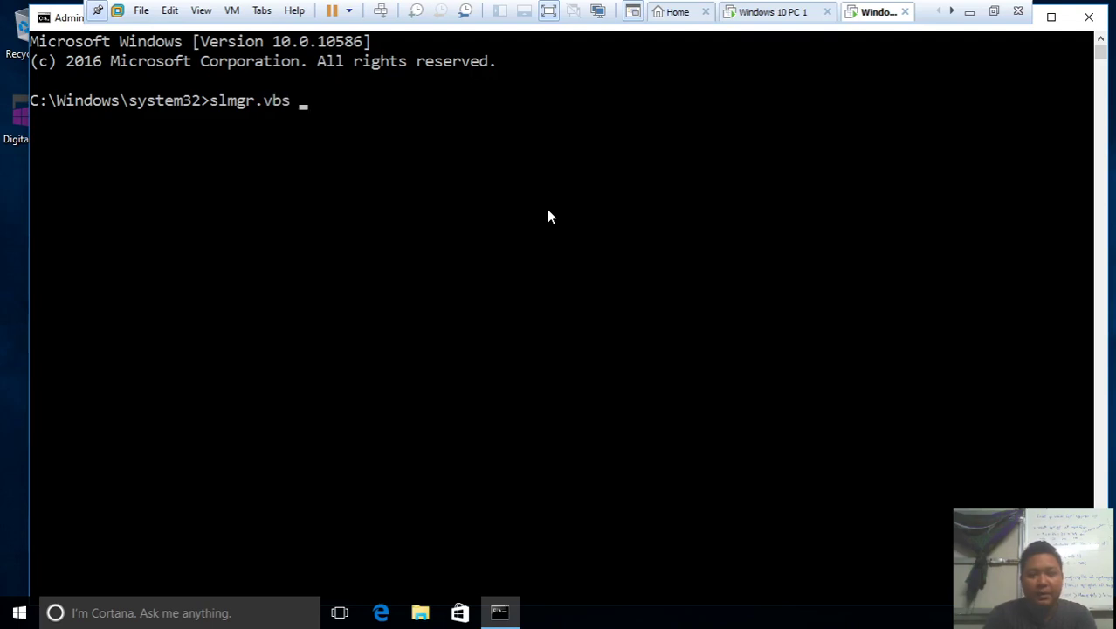
text(/dk)
key(BackSpace)
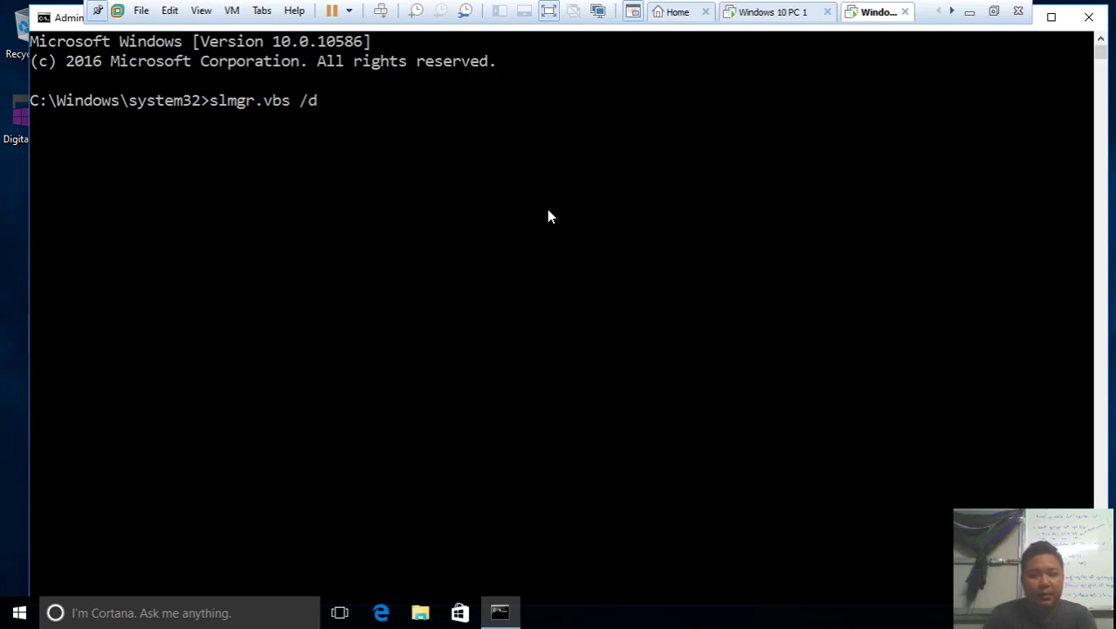
text(li)
key(Return)
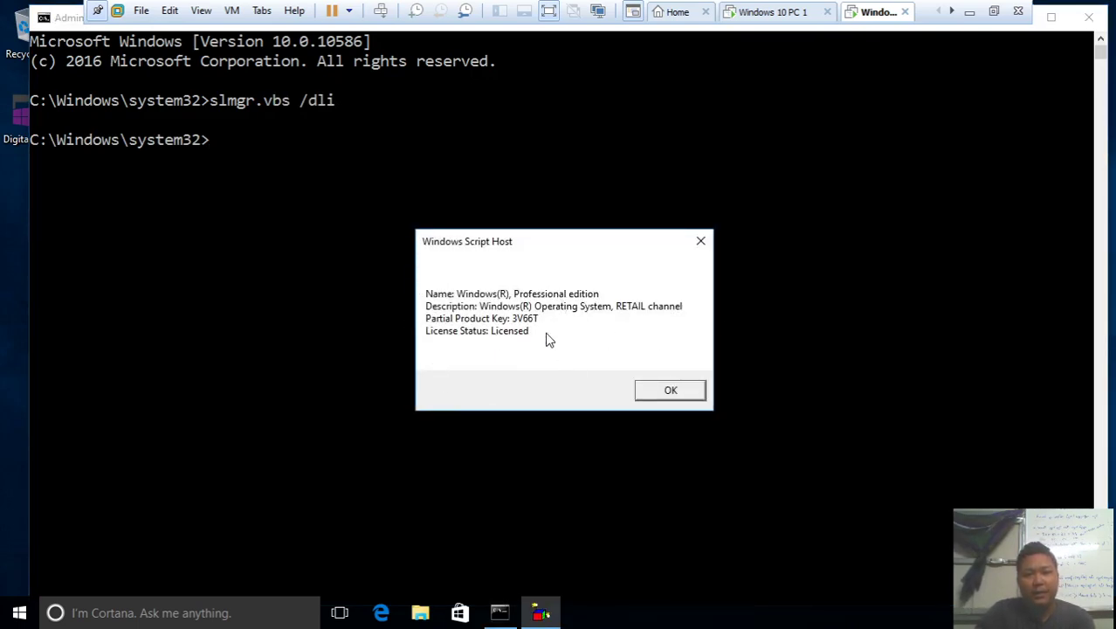
click(513, 341)
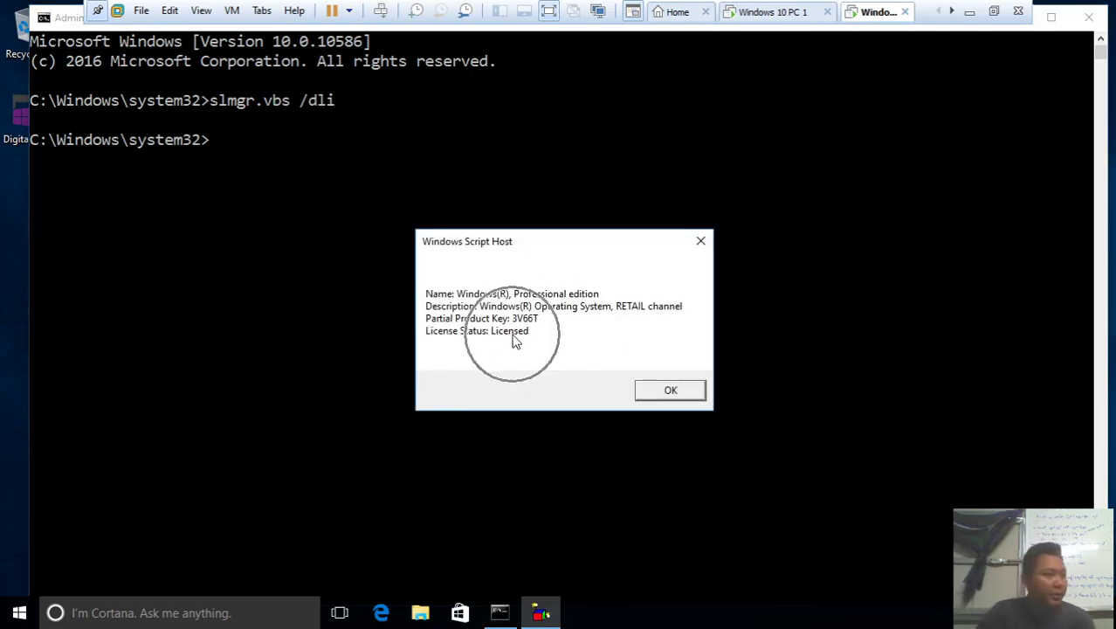
click(702, 391)
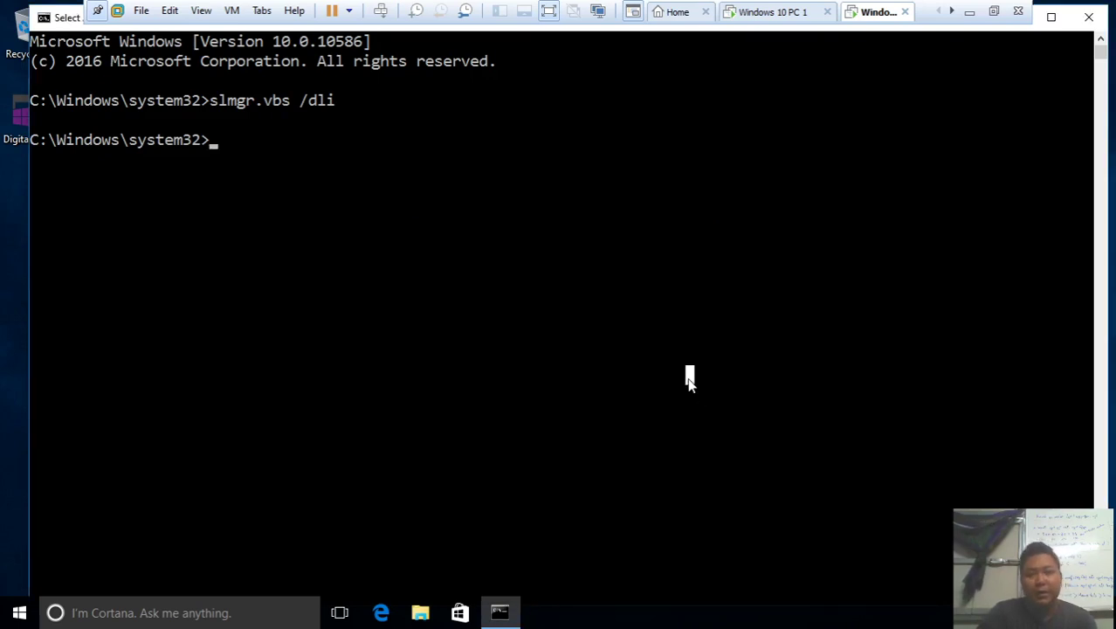
Step: Check the activation expiration of the second virtual machine by running slmgr/xpr
key(Up)
key(BackSpace)
key(BackSpace)
key(BackSpace)
key(BackSpace)
key(BackSpace)
key(BackSpace)
key(BackSpace)
key(BackSpace)
key(BackSpace)
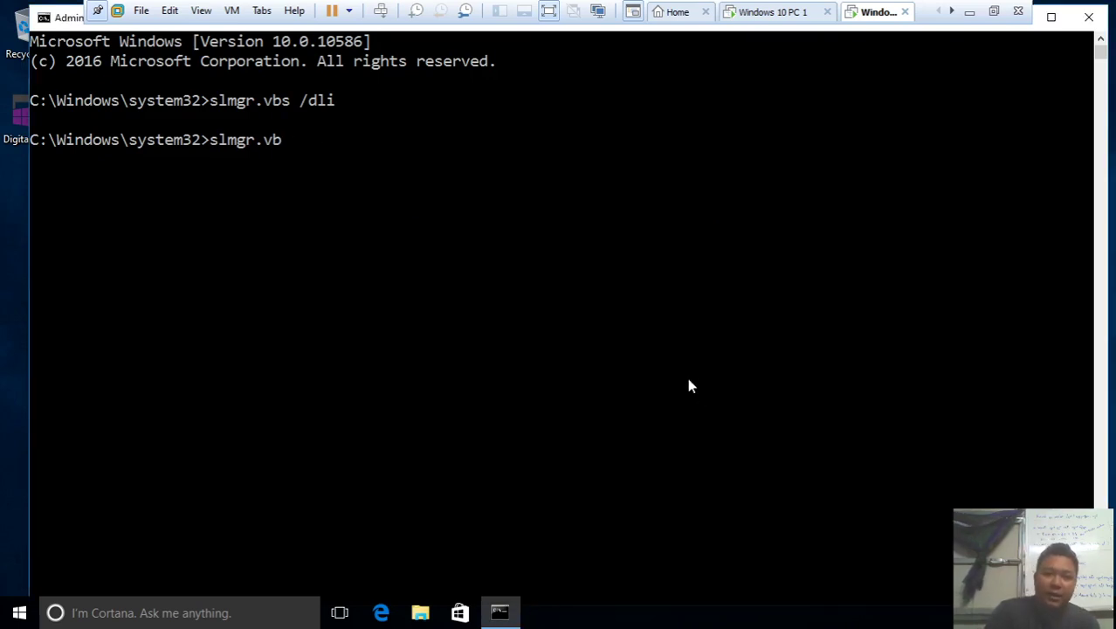
text(/x)
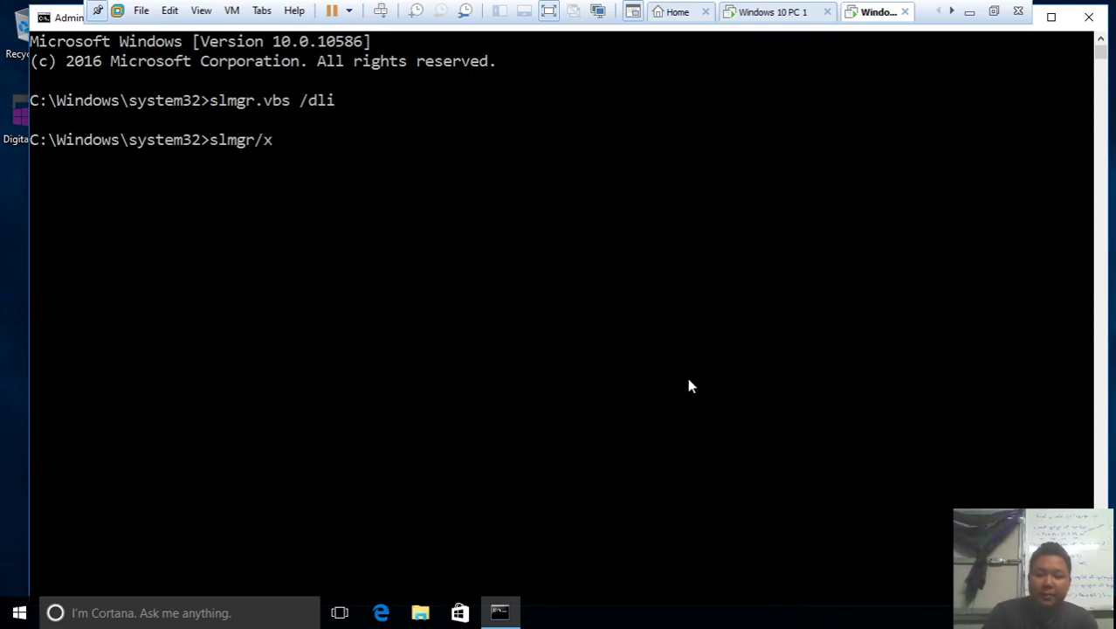
text(pr)
key(Return)
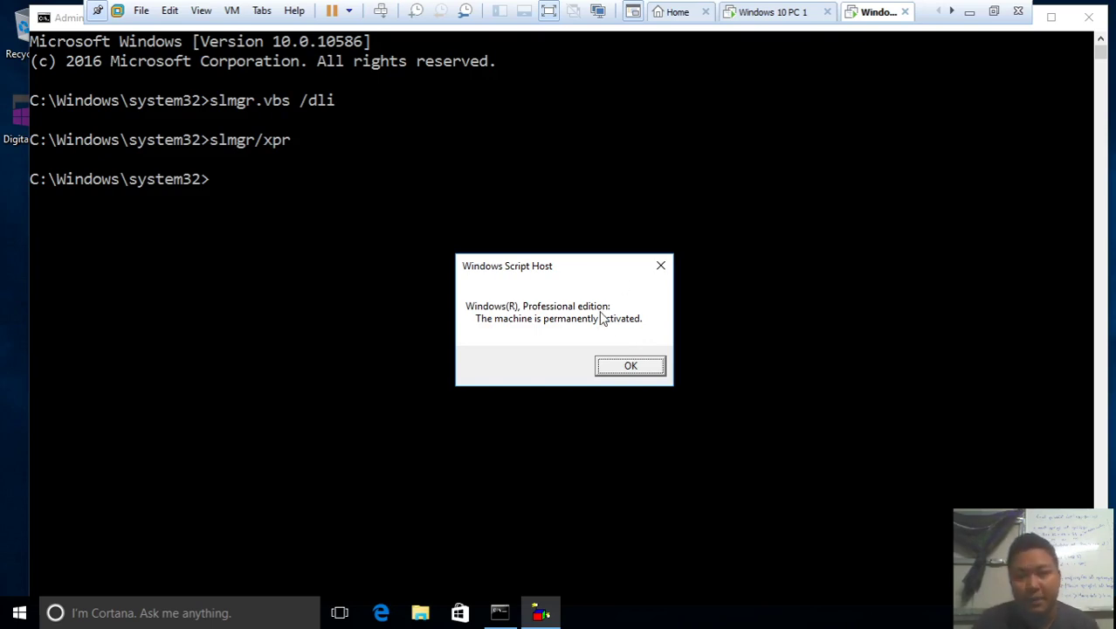
Step: Switch to Windows 10 PC 1, dismiss its license details, run slmgr/xpr there, and return to the second virtual machine to compare
click(755, 12)
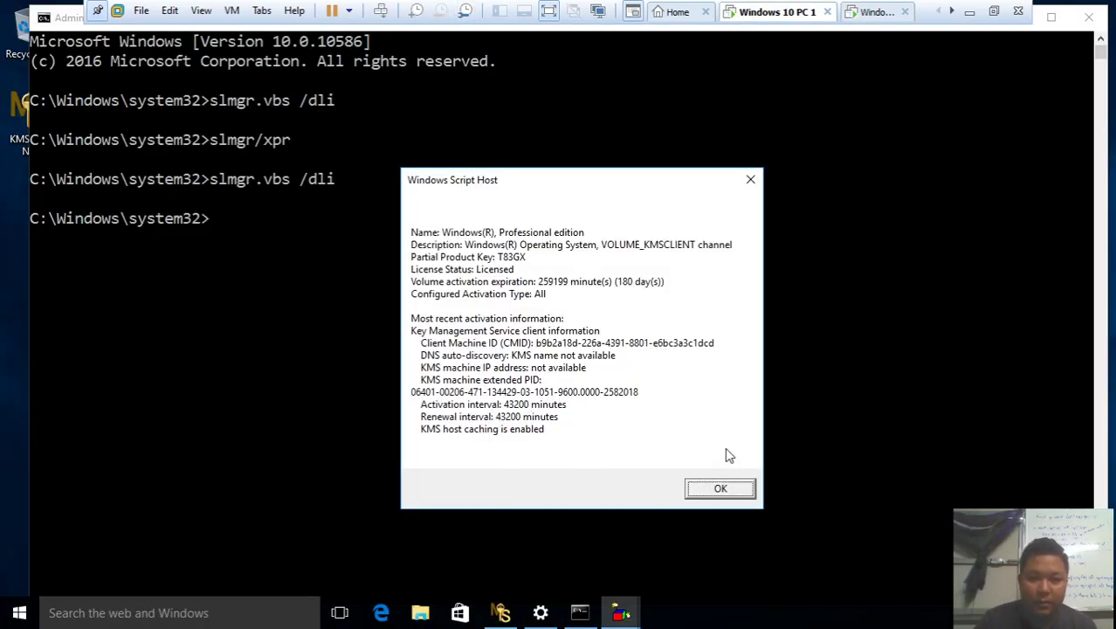
click(751, 181)
click(717, 202)
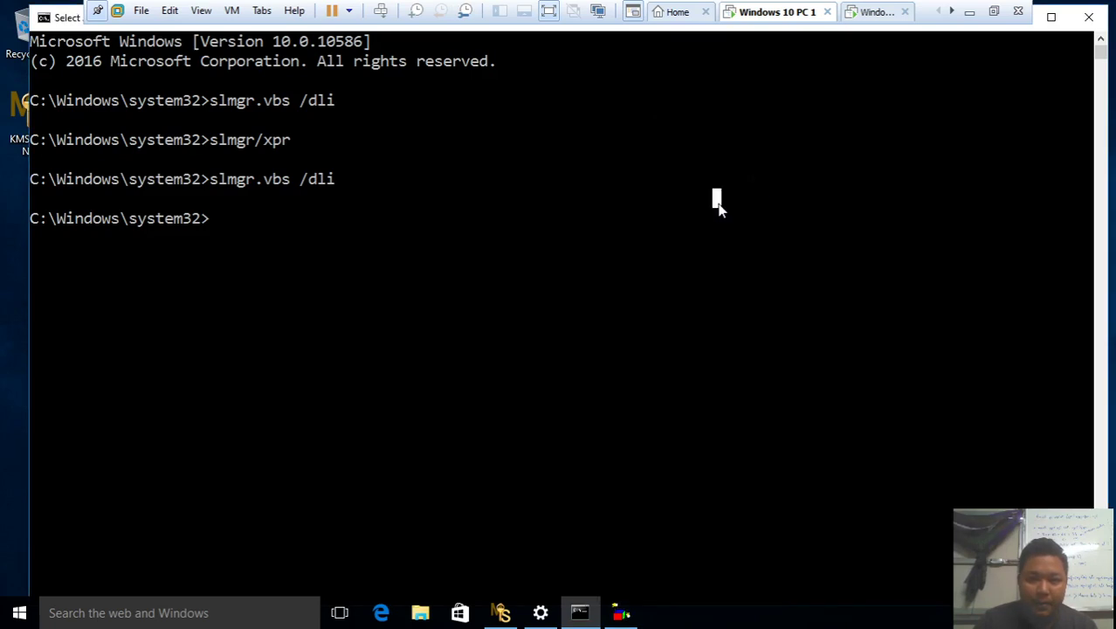
key(Escape)
key(Up)
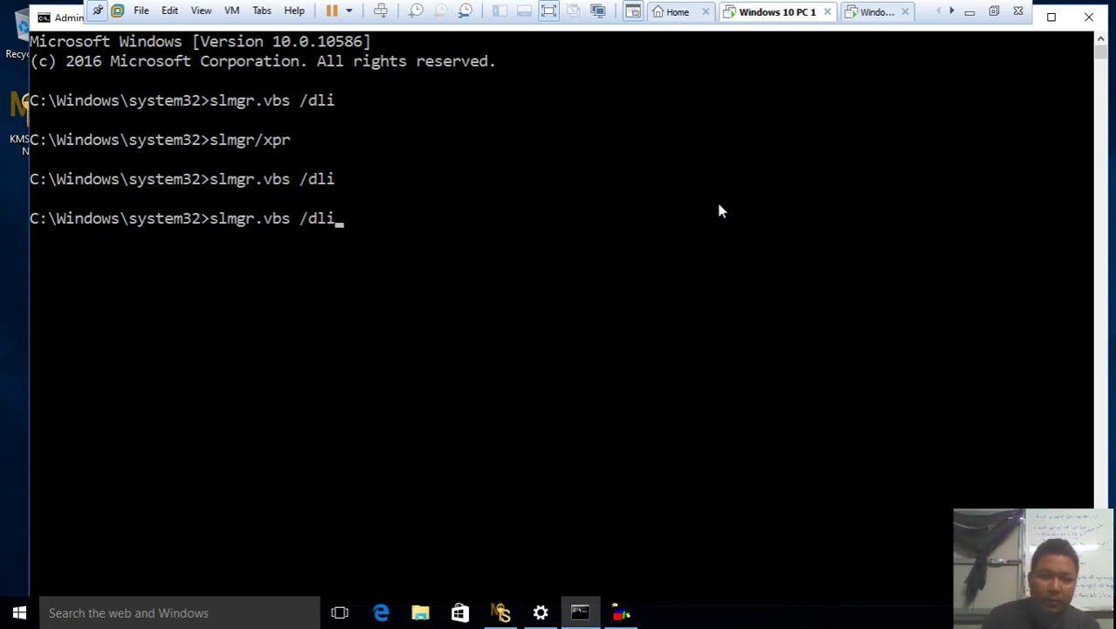
key(BackSpace)
key(BackSpace)
key(BackSpace)
key(BackSpace)
key(BackSpace)
key(BackSpace)
key(BackSpace)
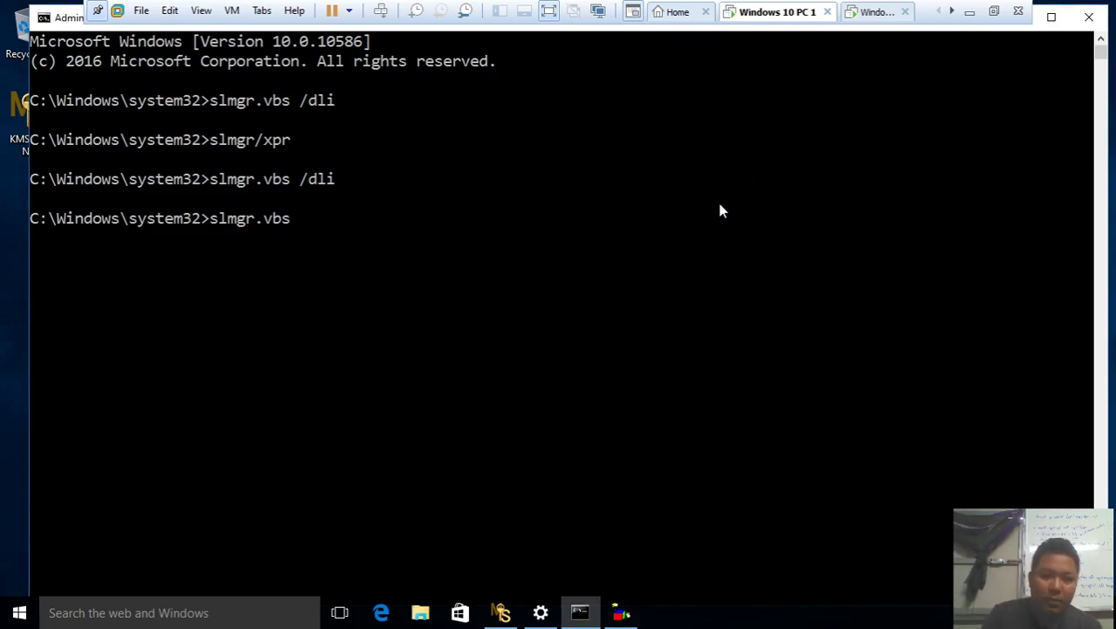
text(/)
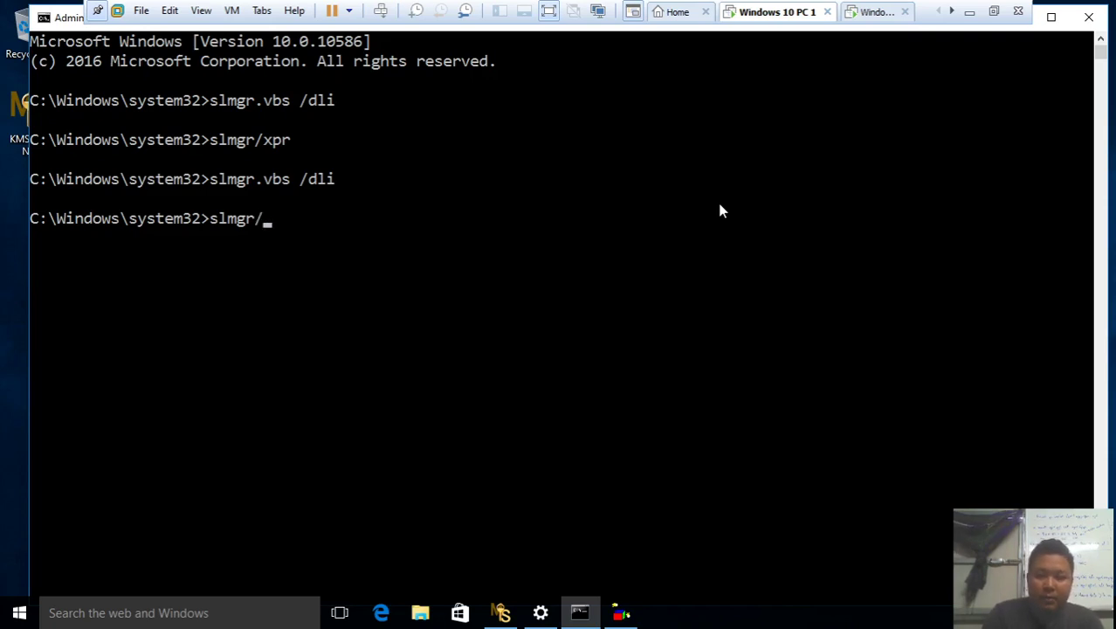
text(xpr)
key(Return)
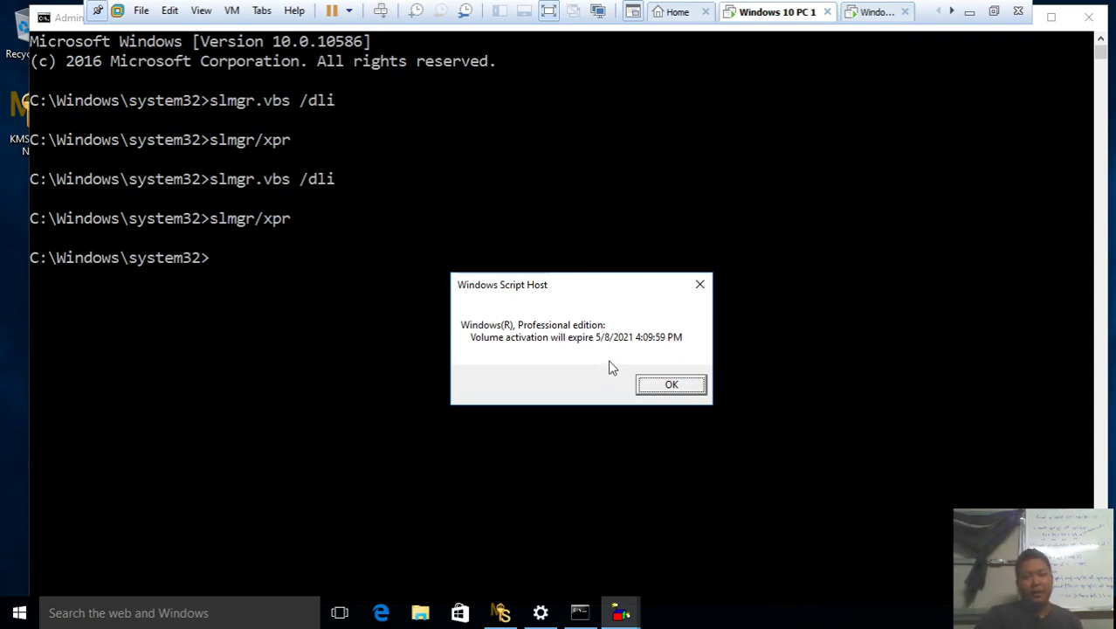
click(880, 13)
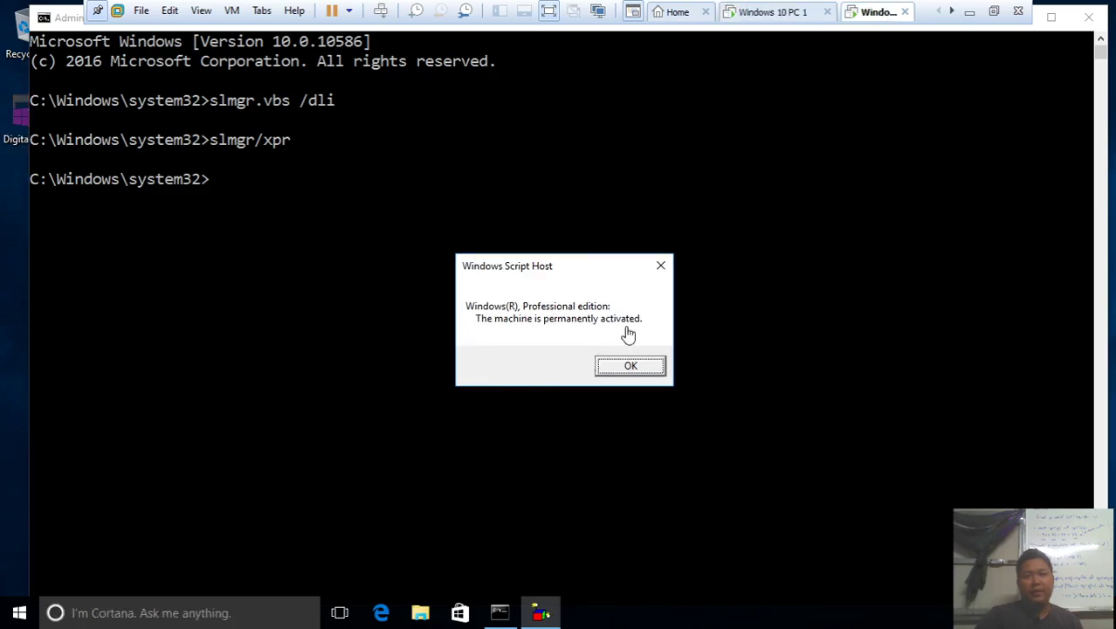